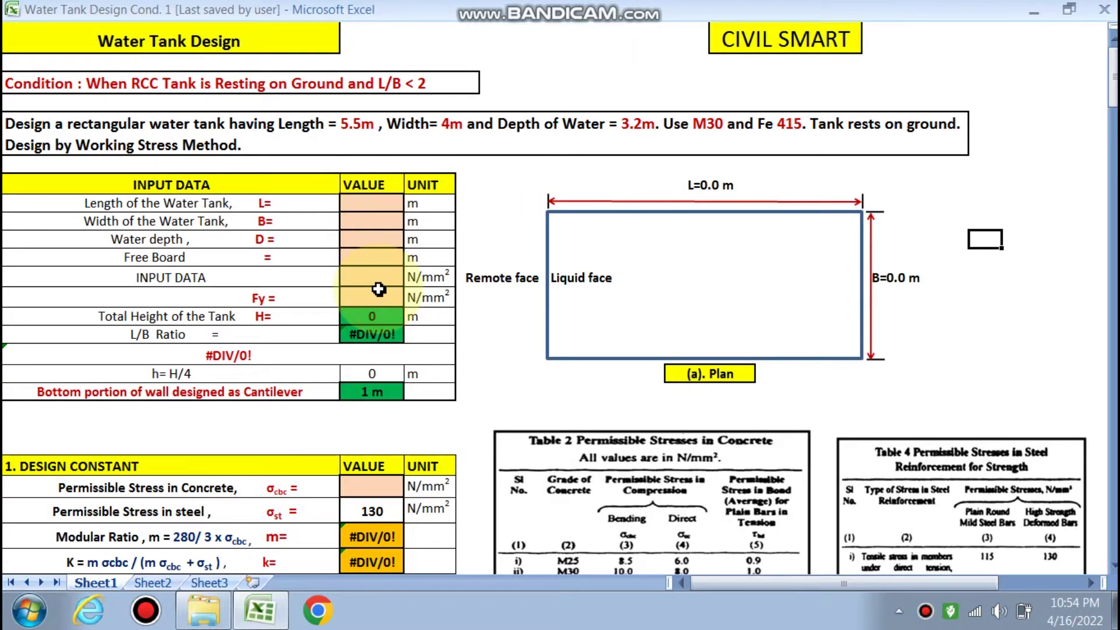
# Review the tank design's input data, design constant formulas, permissible stress tables and the L/B < 2 condition
pyautogui.scroll(-1, 379, 290)
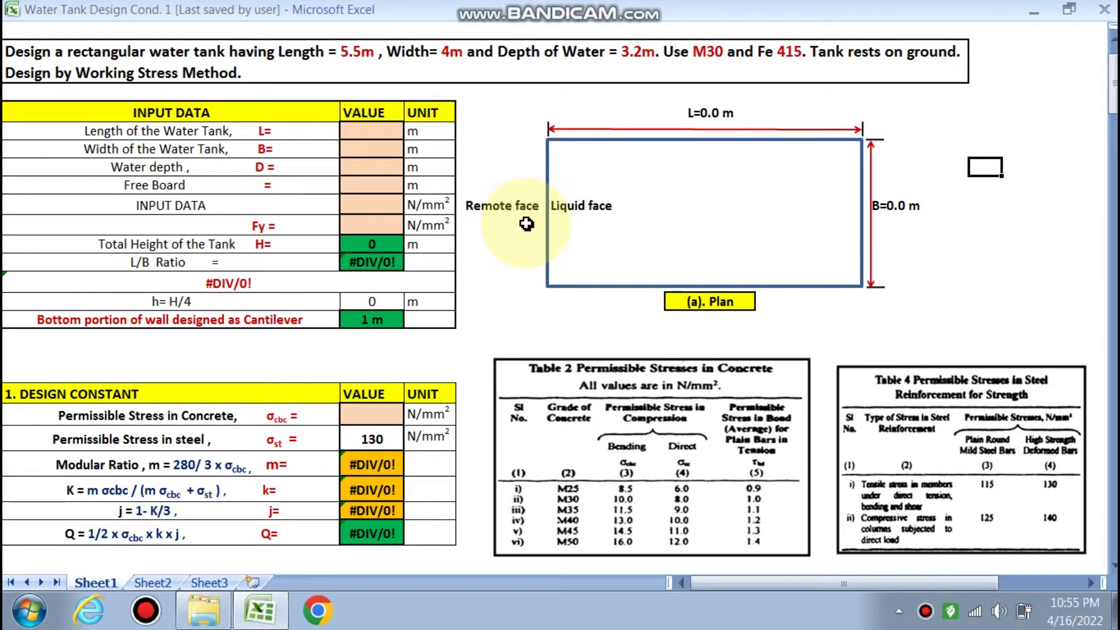
pyautogui.scroll(-1, 510, 219)
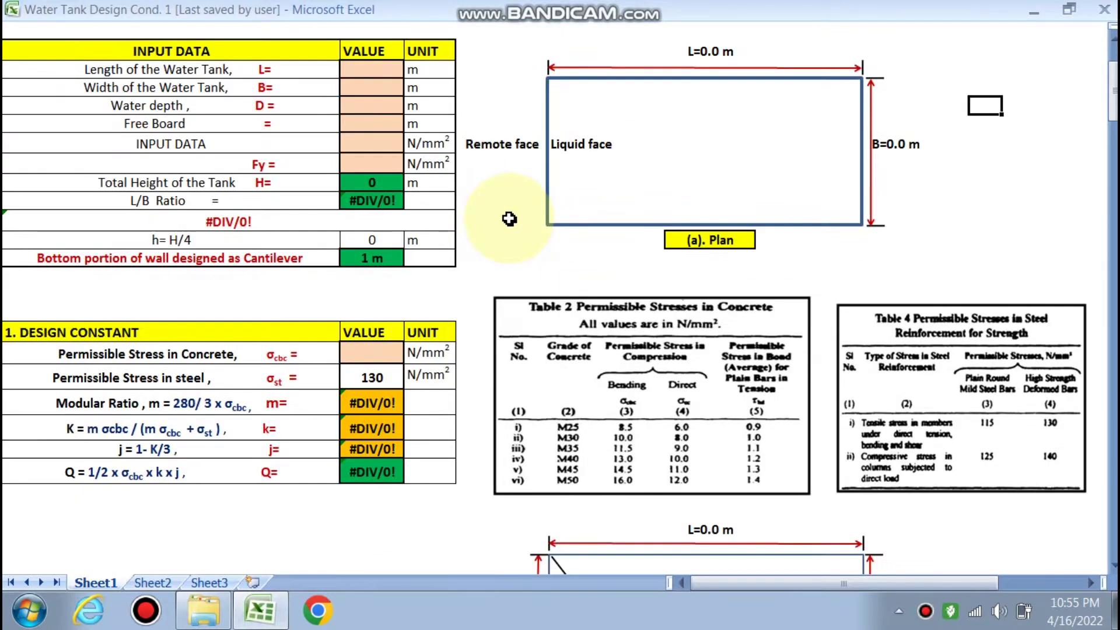
pyautogui.scroll(-1, 509, 219)
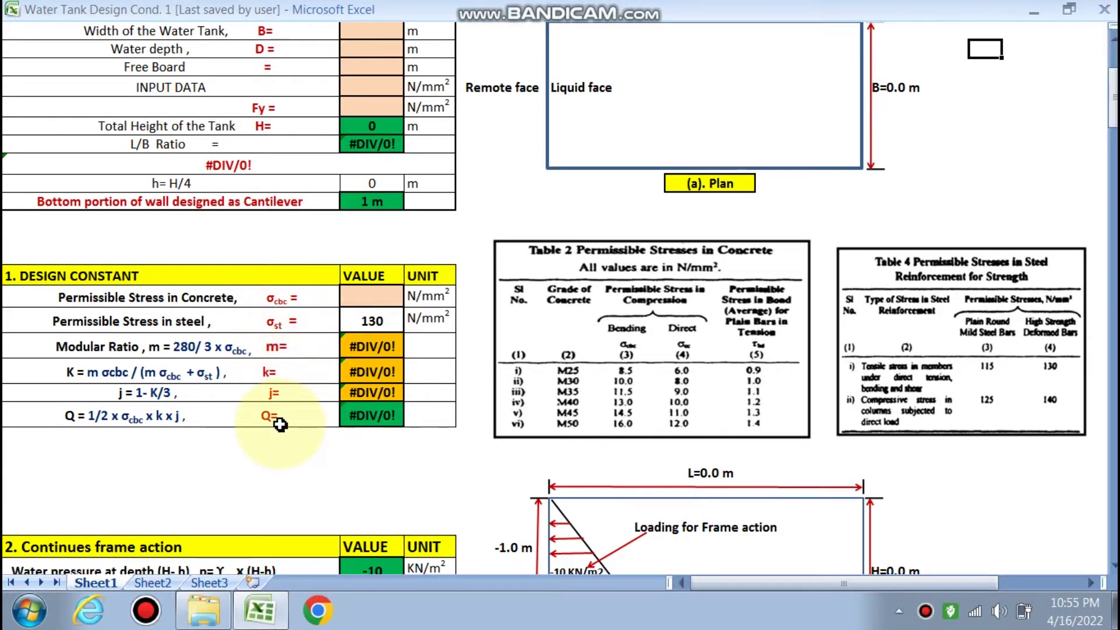
pyautogui.scroll(-1, 280, 424)
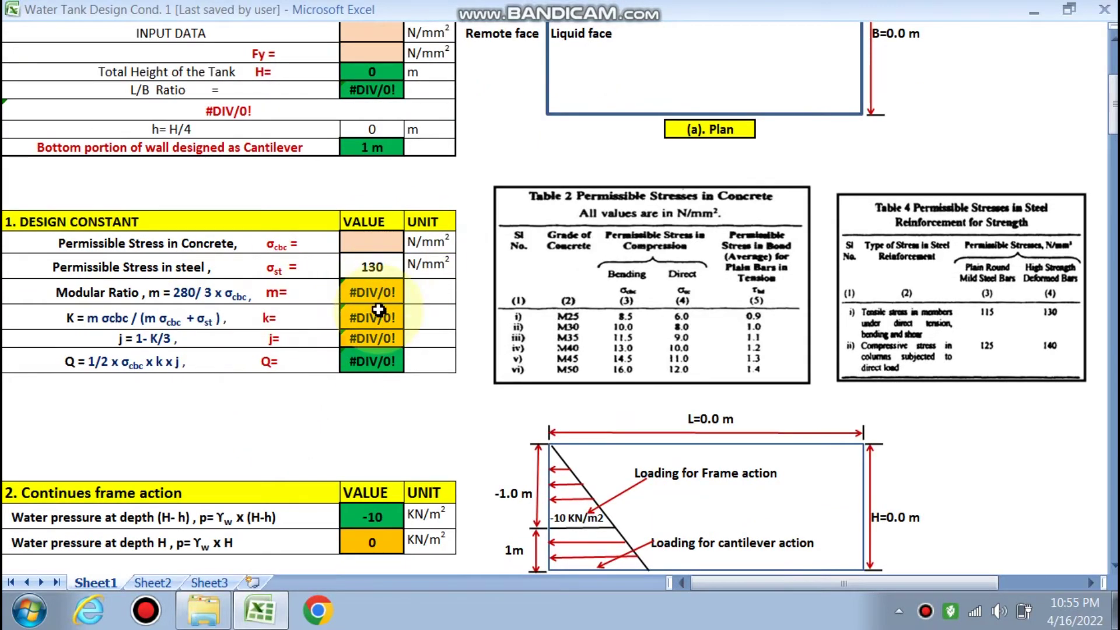
pyautogui.scroll(-2, 378, 310)
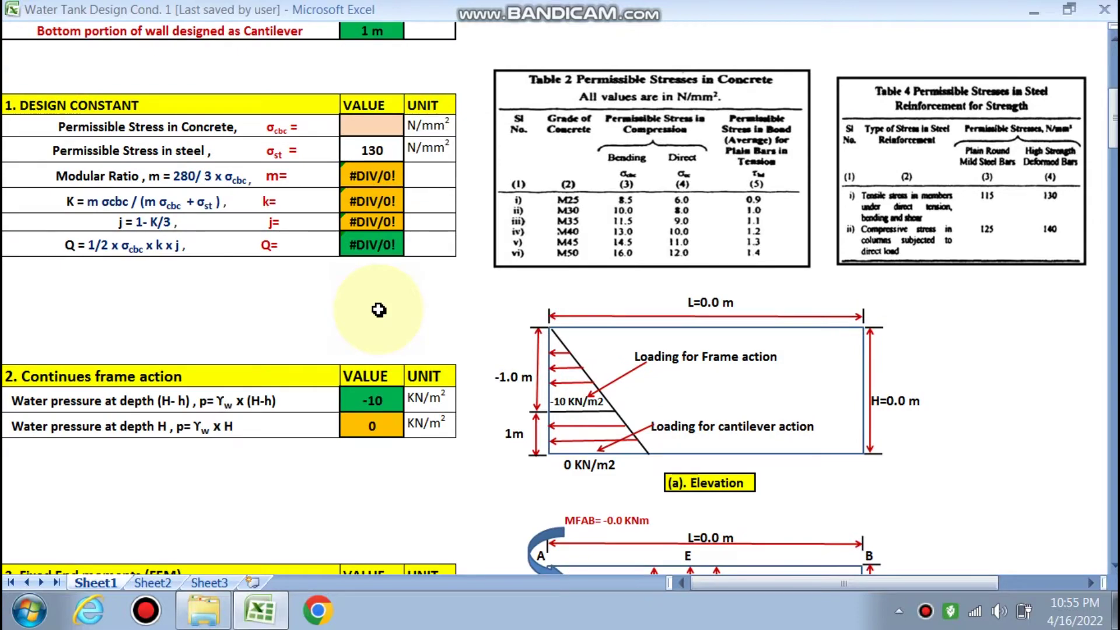
pyautogui.scroll(-2, 378, 310)
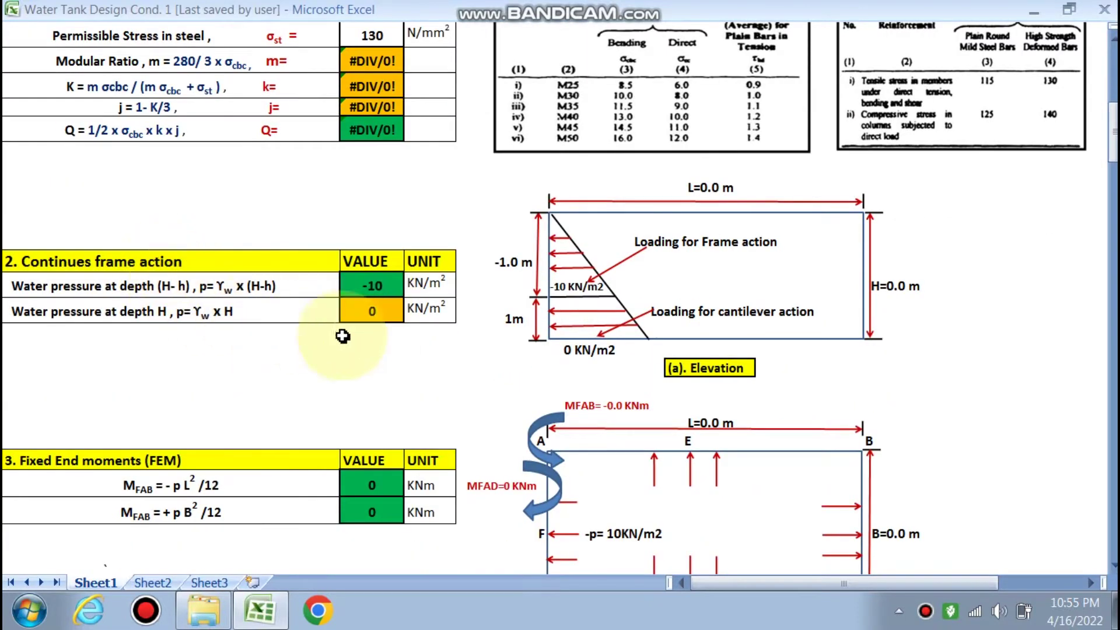
pyautogui.scroll(1, 408, 356)
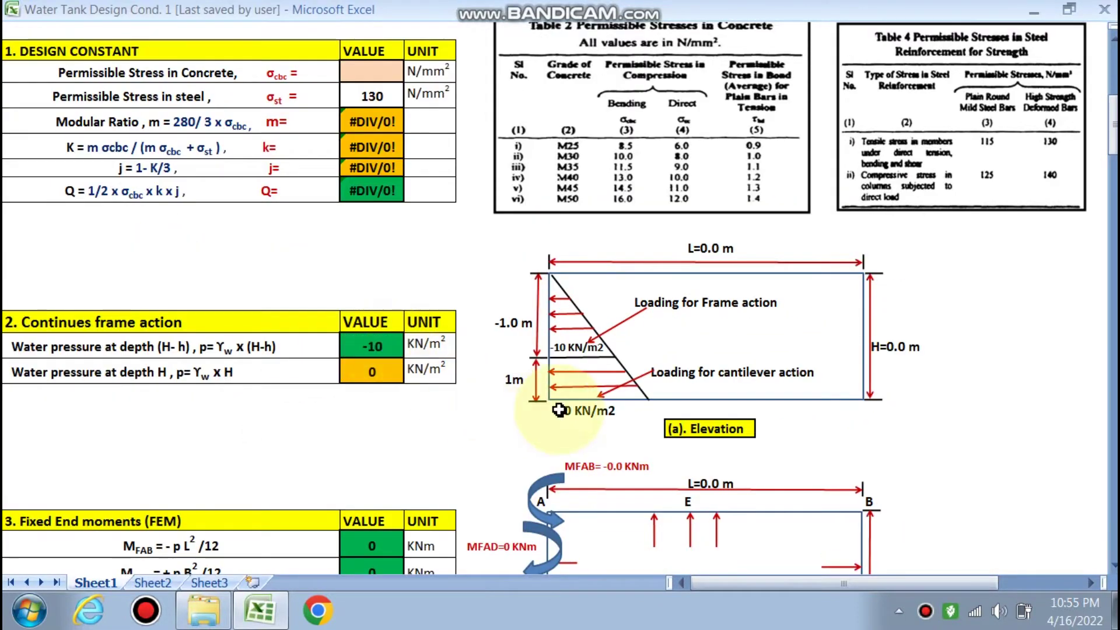
pyautogui.scroll(7, 563, 405)
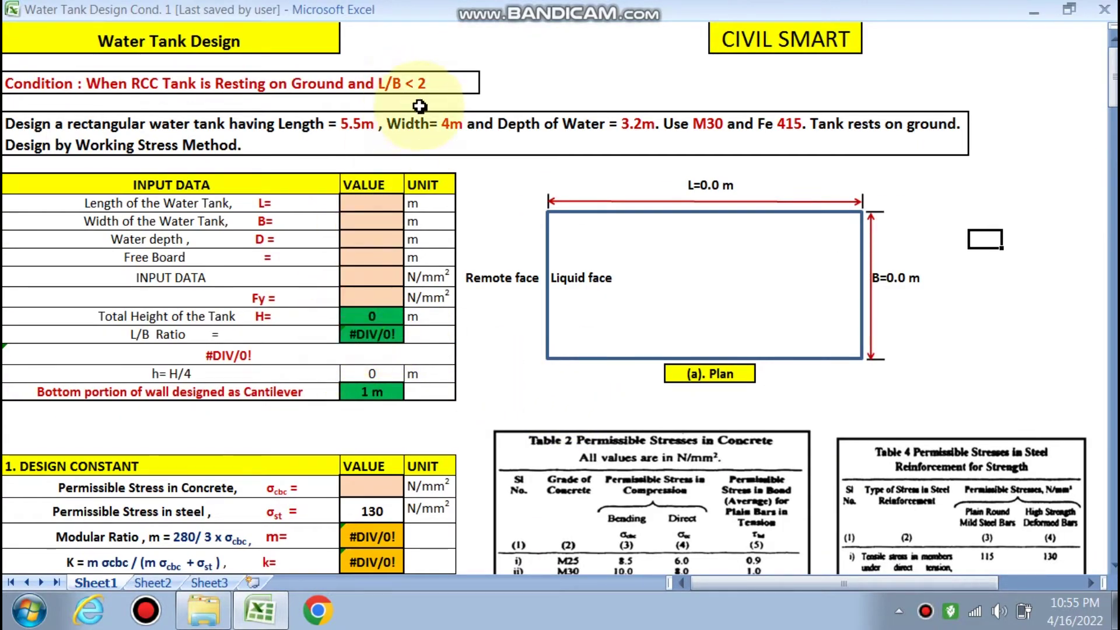
# Examine the continuous frame action water pressures, the elevation loading diagram and the fixed end moments with their plan
pyautogui.scroll(-6, 527, 258)
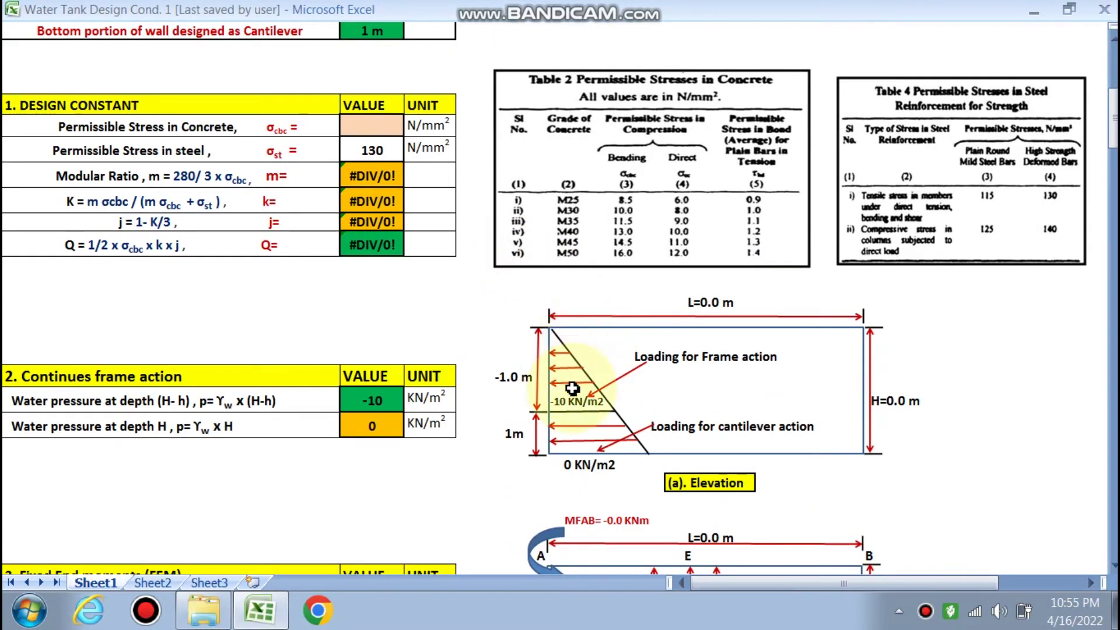
pyautogui.scroll(-1, 573, 388)
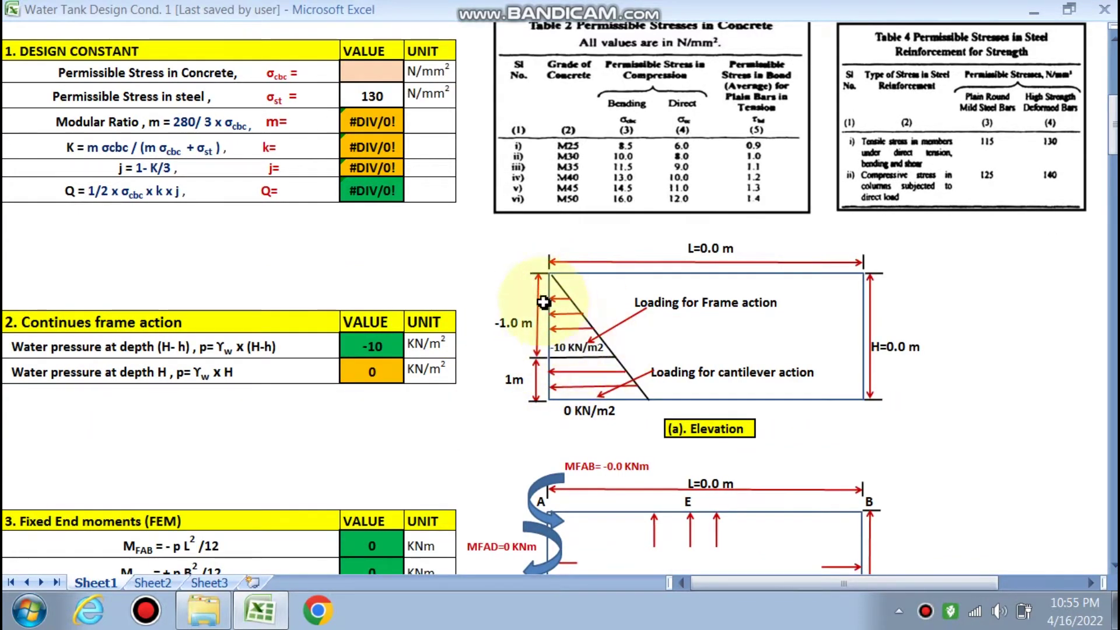
pyautogui.scroll(-1, 550, 328)
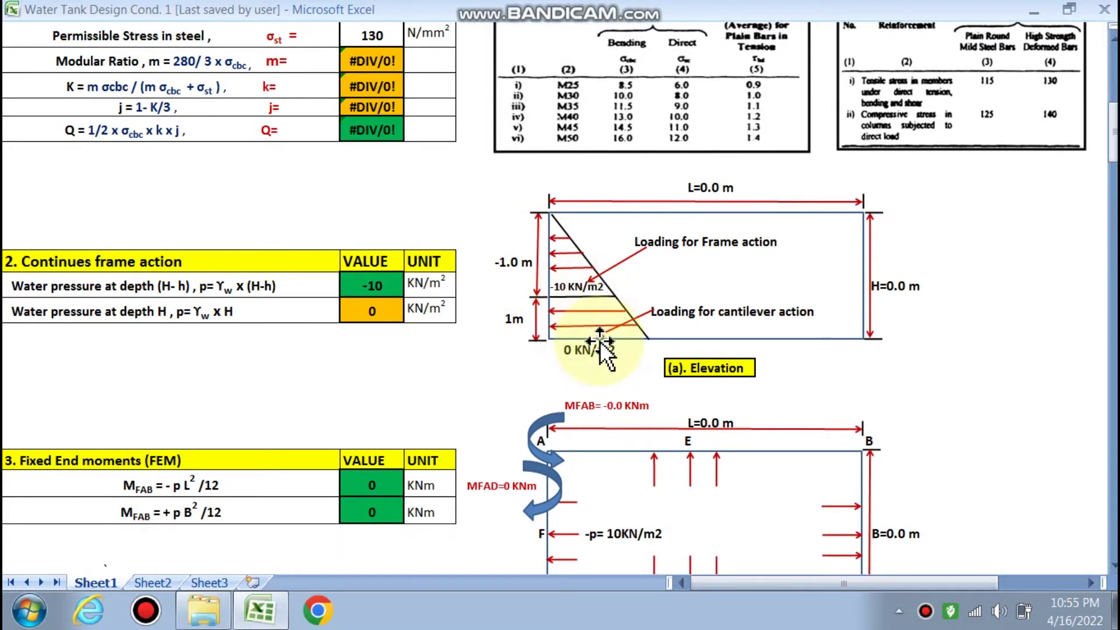
pyautogui.scroll(-1, 600, 341)
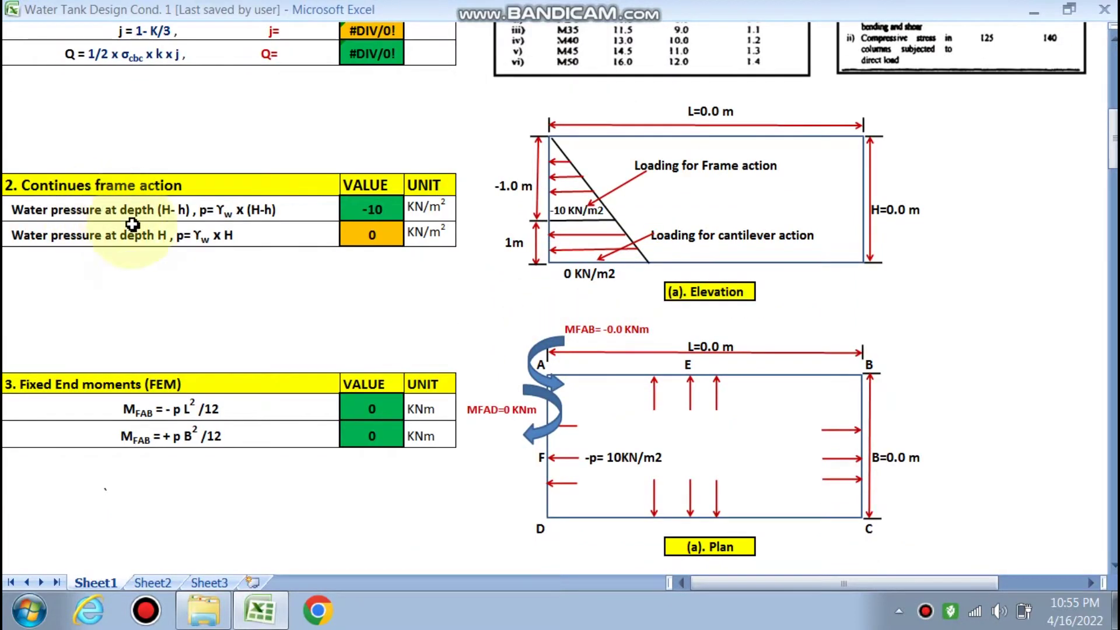
pyautogui.scroll(-1, 233, 272)
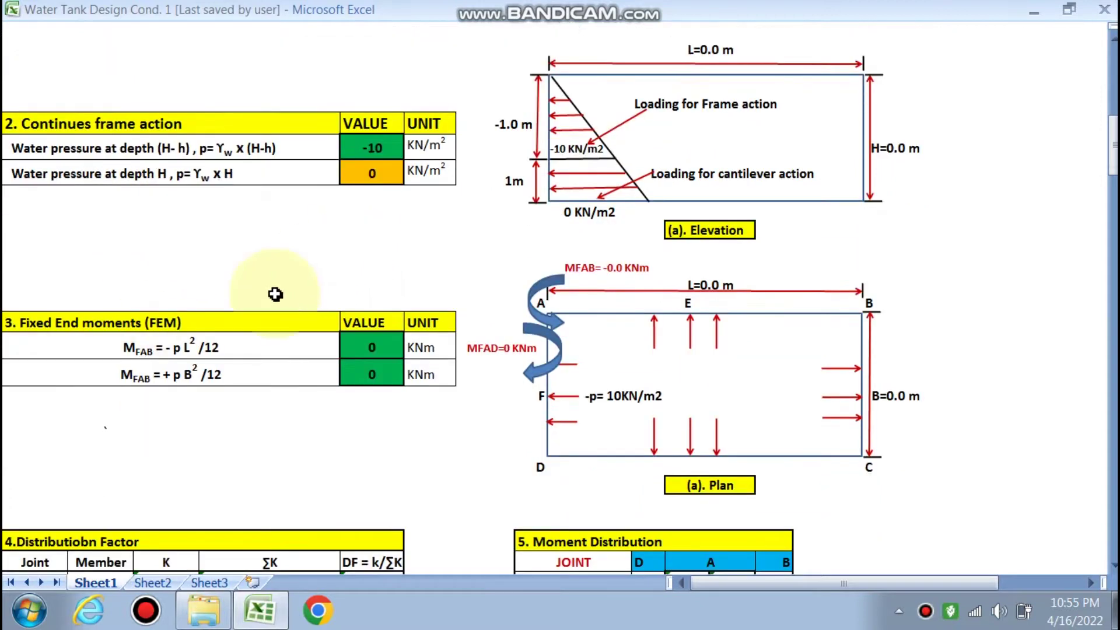
pyautogui.scroll(-1, 215, 358)
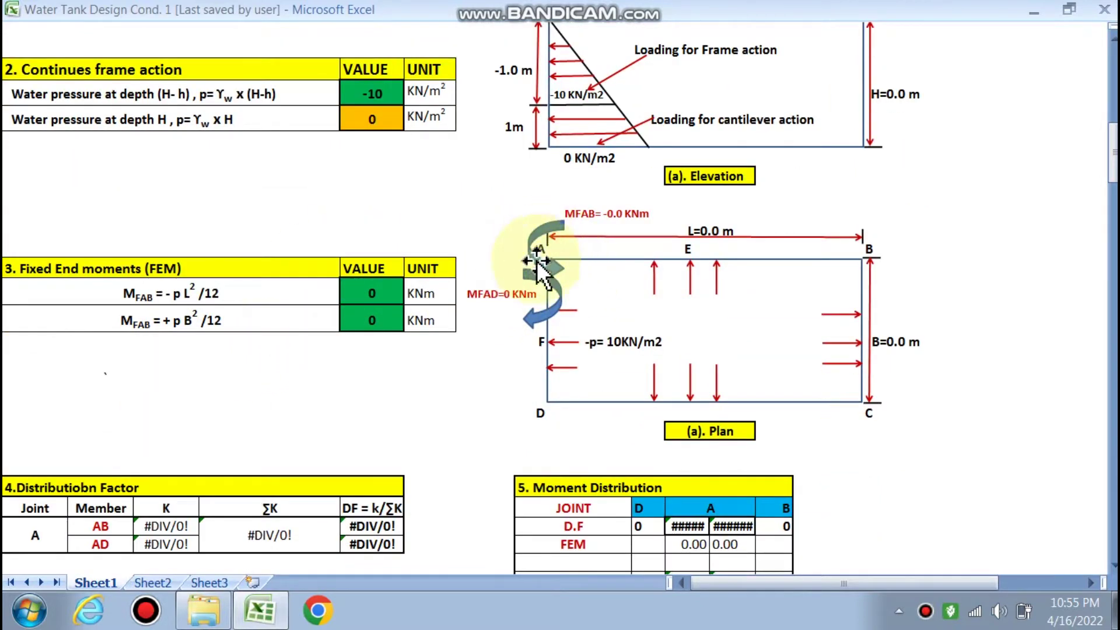
pyautogui.scroll(-1, 488, 287)
pyautogui.scroll(-1, 187, 327)
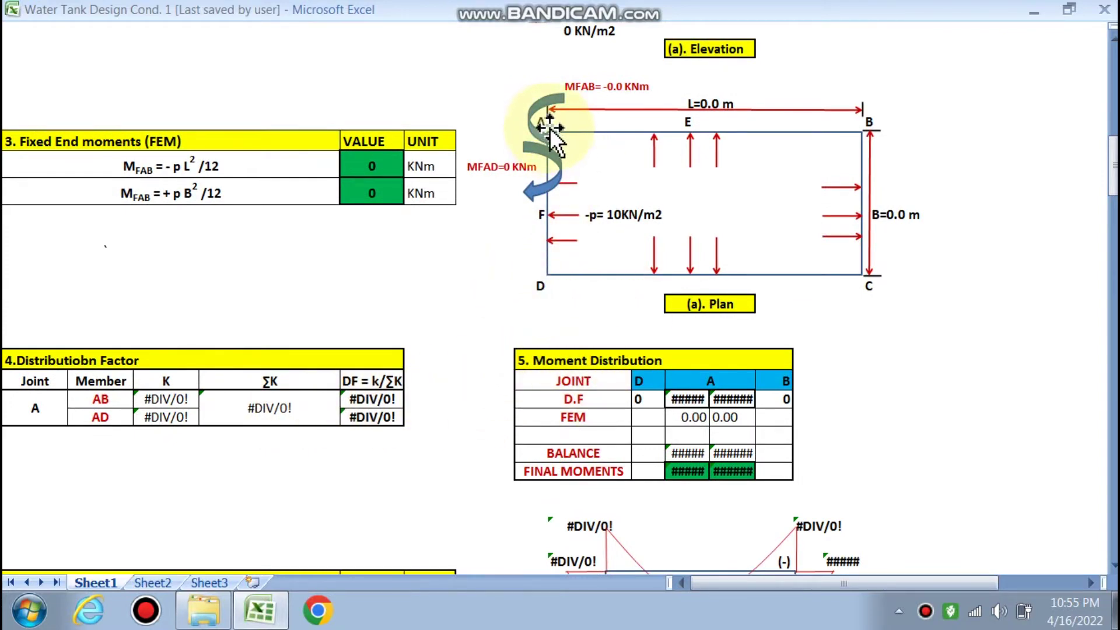
# Examine the distribution factors, moment distribution table, bending moment diagram and moment calculation for the tank walls
pyautogui.scroll(-6, 578, 245)
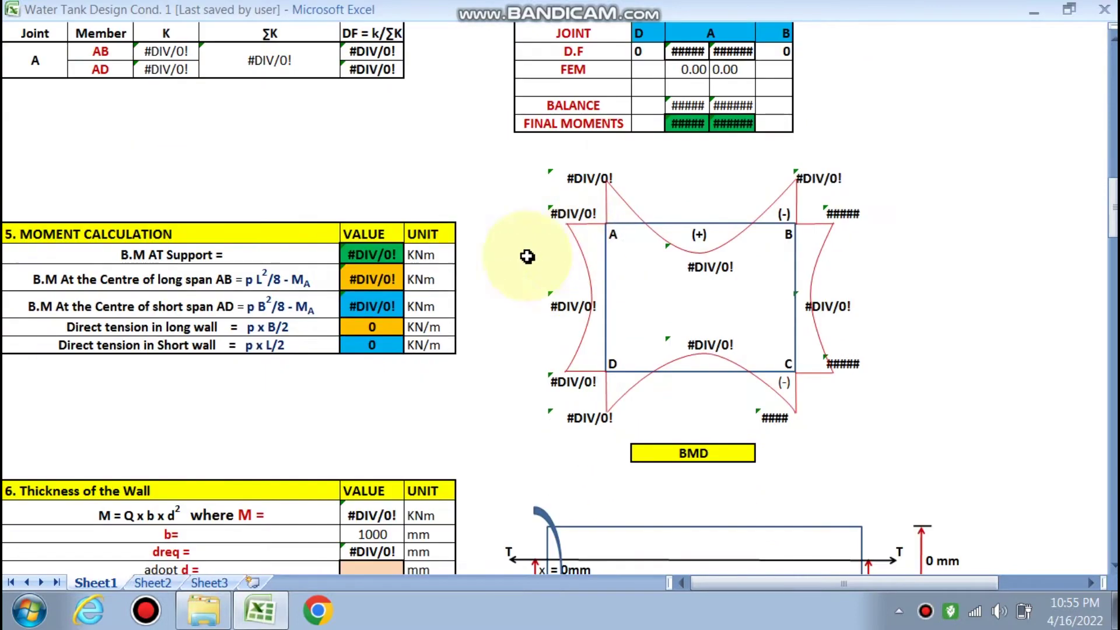
pyautogui.scroll(-1, 326, 274)
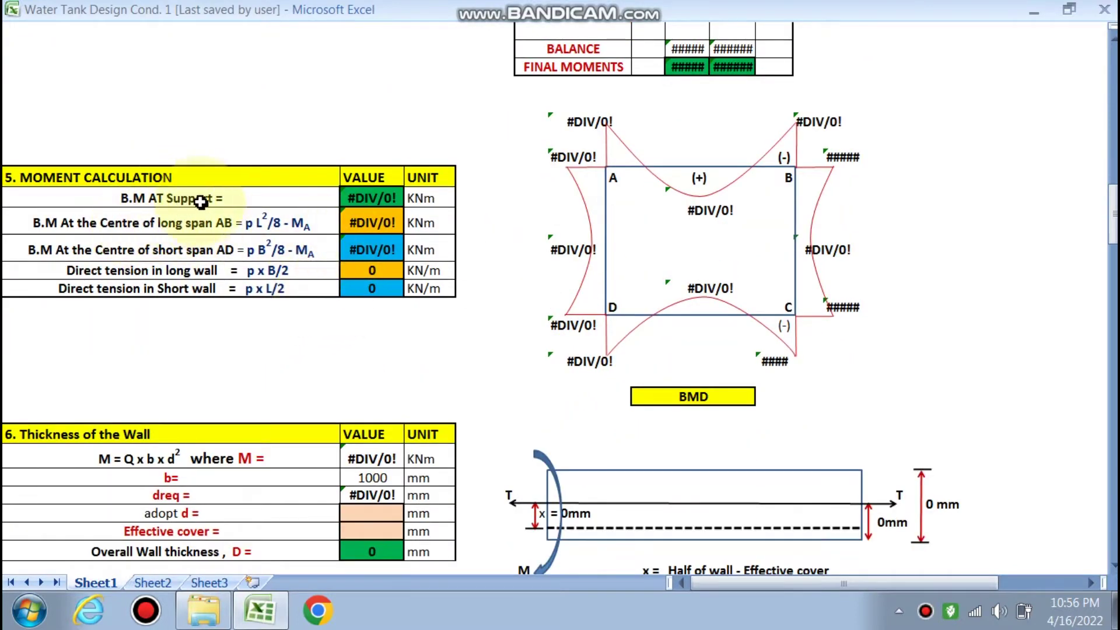
pyautogui.scroll(3, 577, 222)
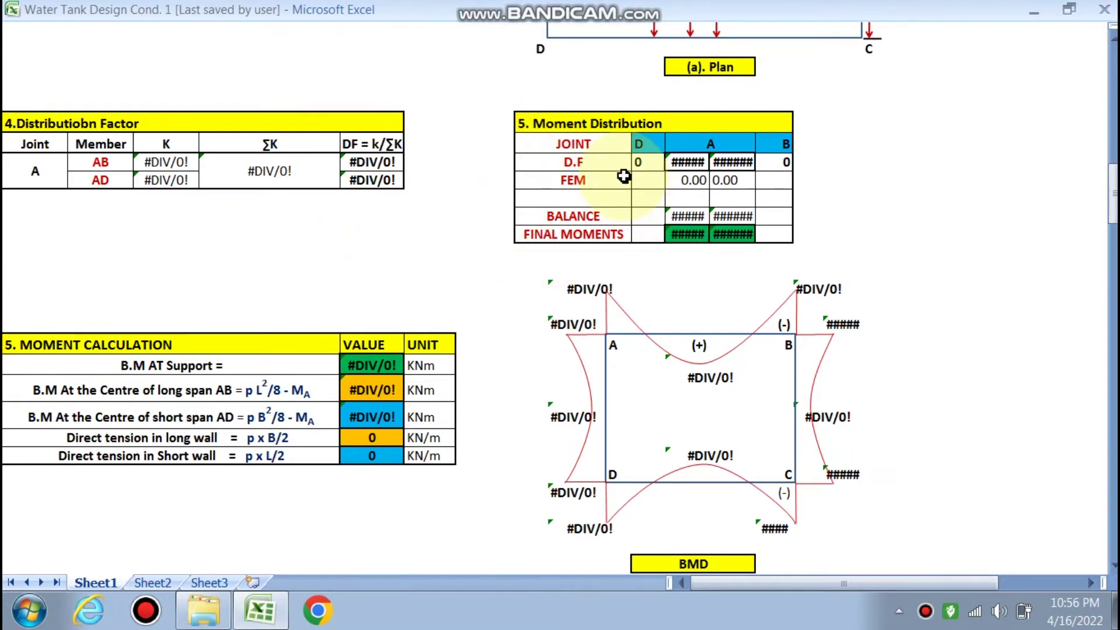
pyautogui.scroll(-1, 607, 186)
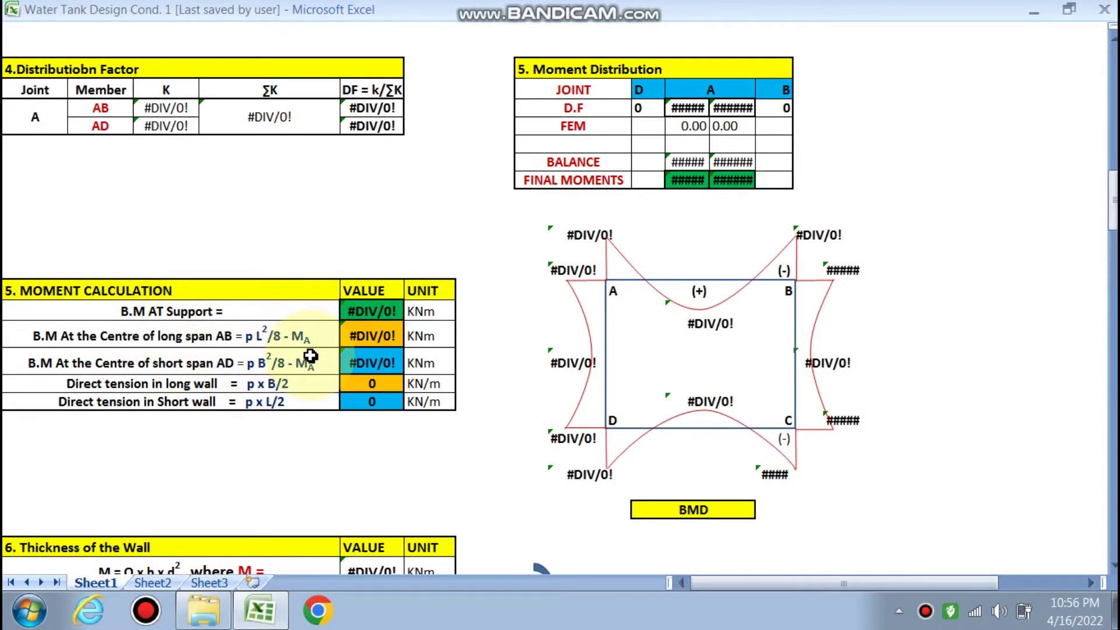
pyautogui.scroll(-2, 308, 353)
pyautogui.scroll(-2, 274, 295)
pyautogui.scroll(-2, 279, 295)
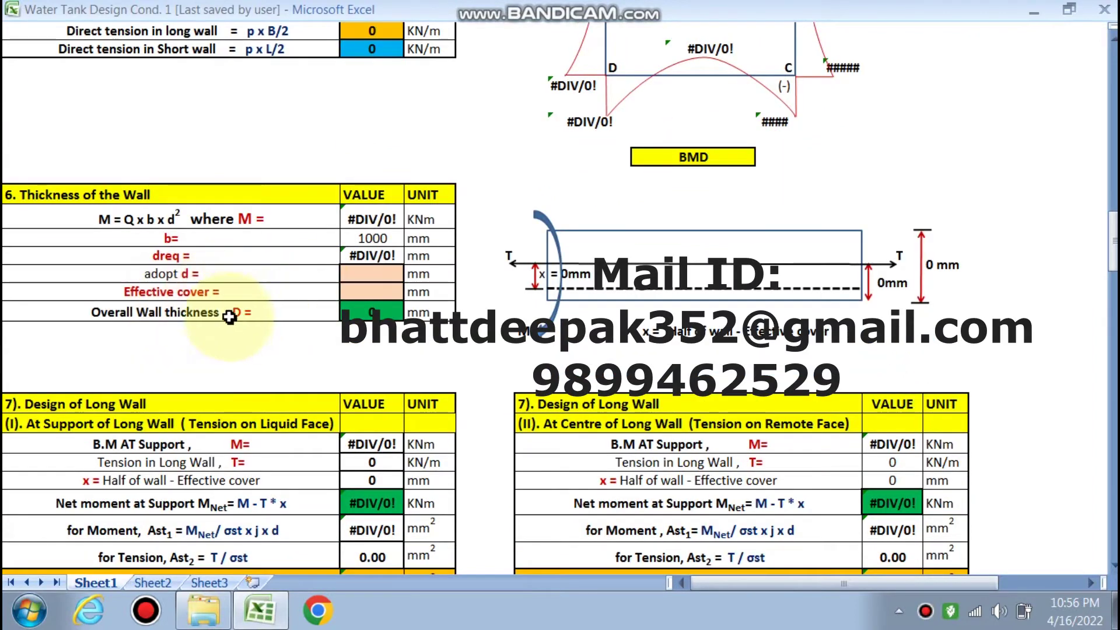
# Review the wall thickness, long wall design, distribution steel and short wall design sections
pyautogui.scroll(-1, 304, 312)
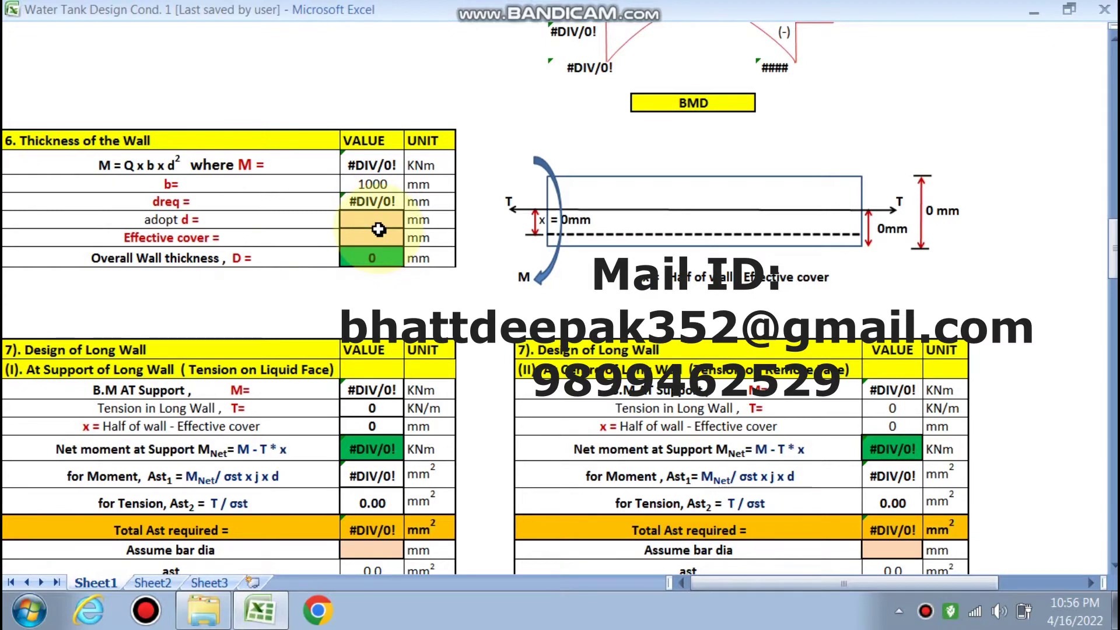
pyautogui.scroll(-3, 377, 230)
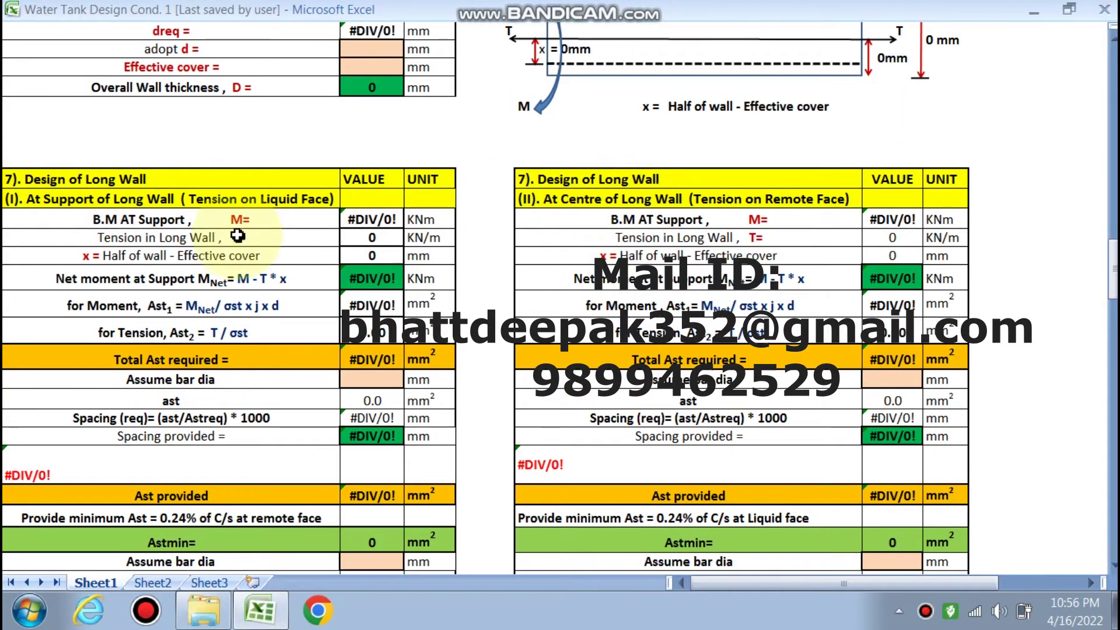
pyautogui.scroll(-1, 245, 229)
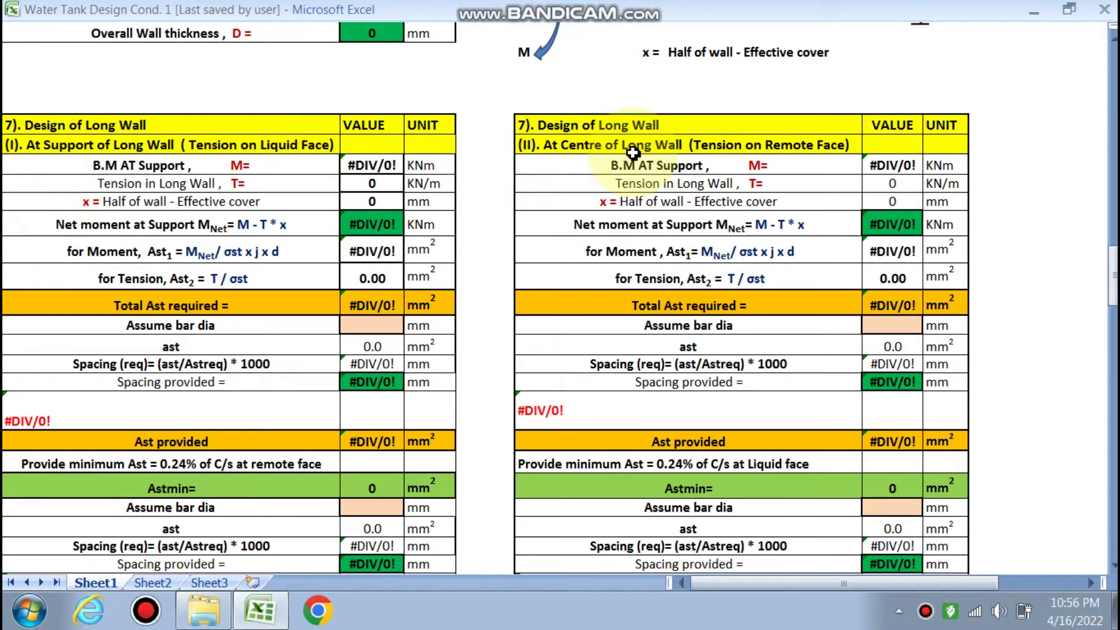
pyautogui.scroll(-1, 621, 153)
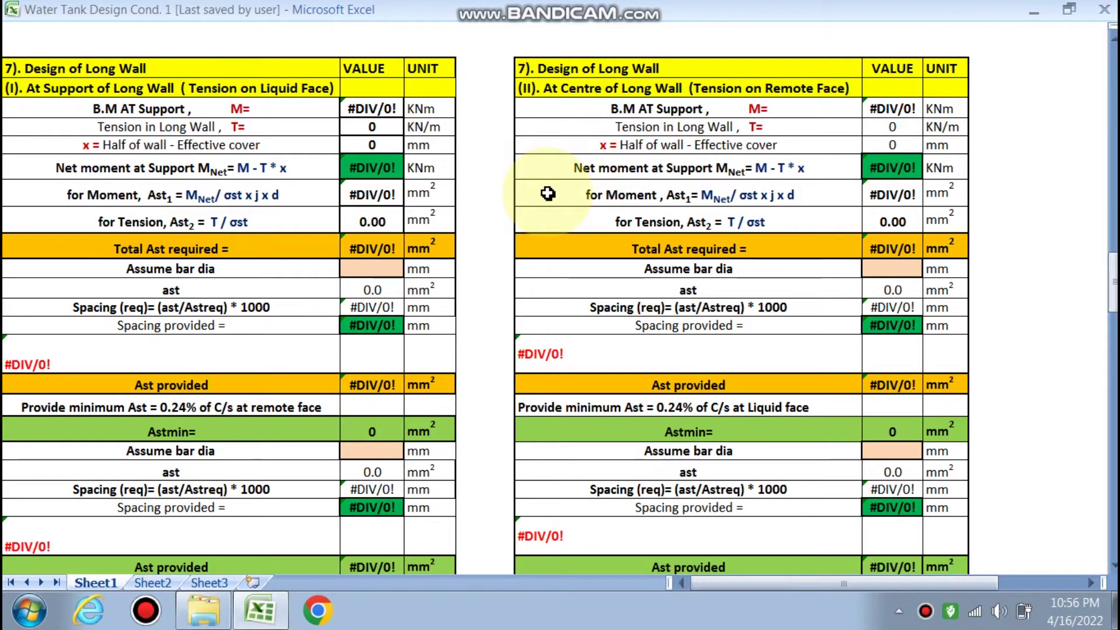
pyautogui.scroll(-1, 548, 193)
pyautogui.scroll(1, 545, 190)
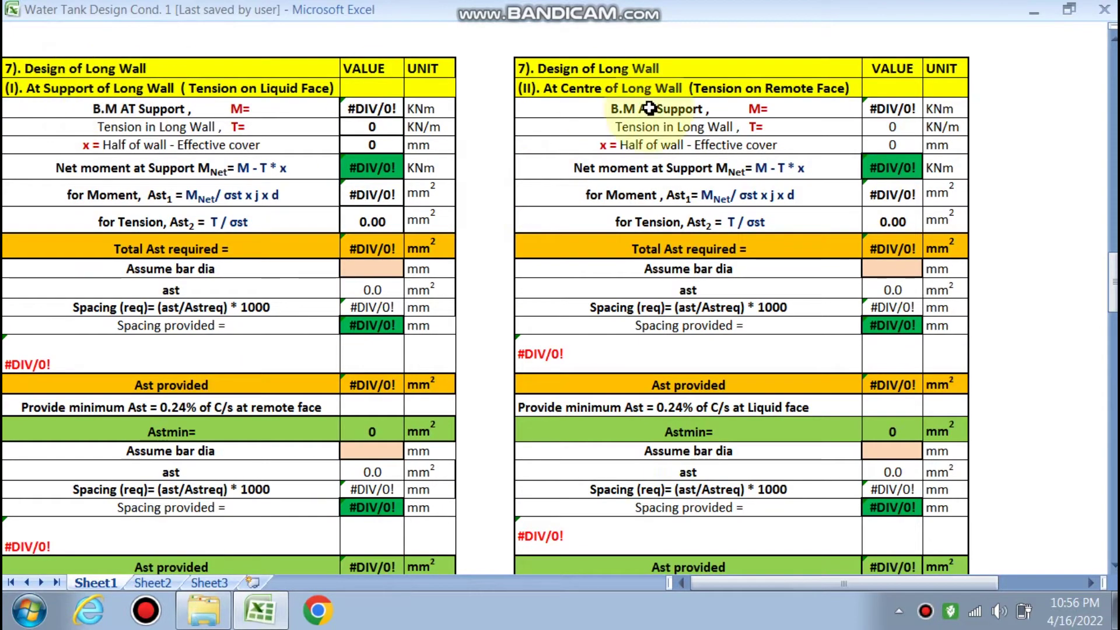
pyautogui.scroll(-8, 654, 107)
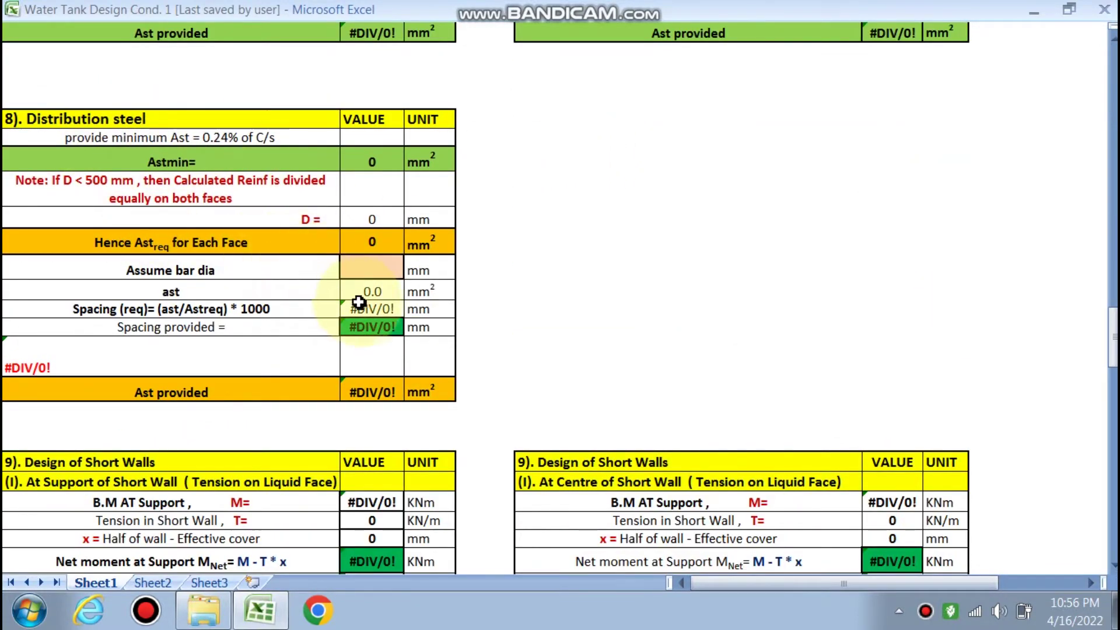
pyautogui.scroll(-5, 367, 302)
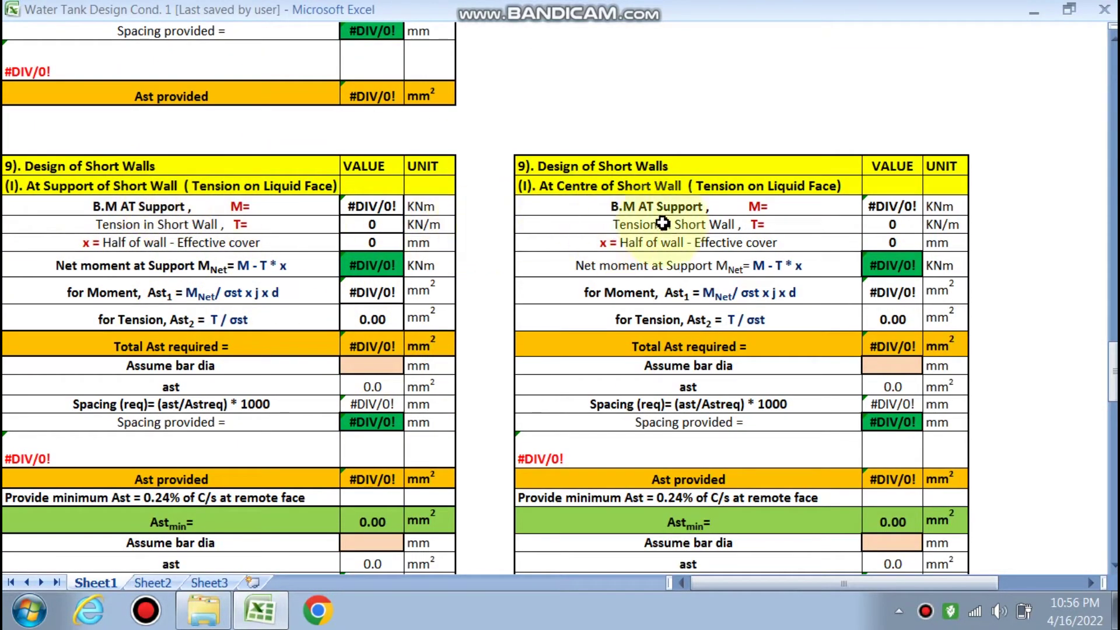
pyautogui.scroll(-3, 585, 273)
pyautogui.scroll(-8, 584, 271)
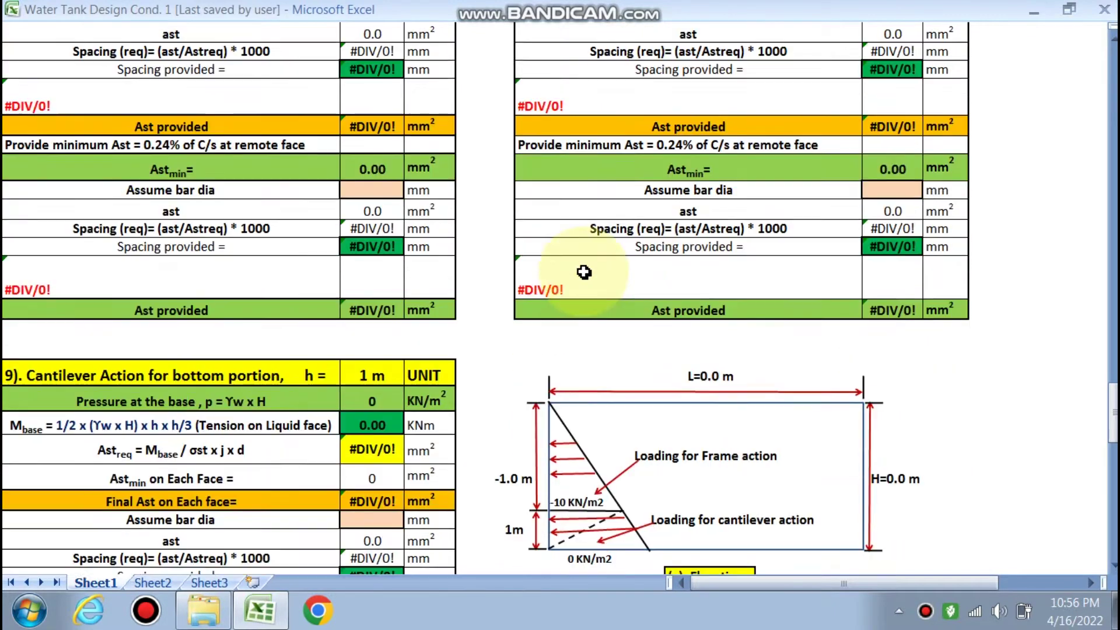
# Review the cantilever action for the bottom portion, the base slab design and the reinforcement plan with Sections A-A and B-B
pyautogui.scroll(-2, 587, 275)
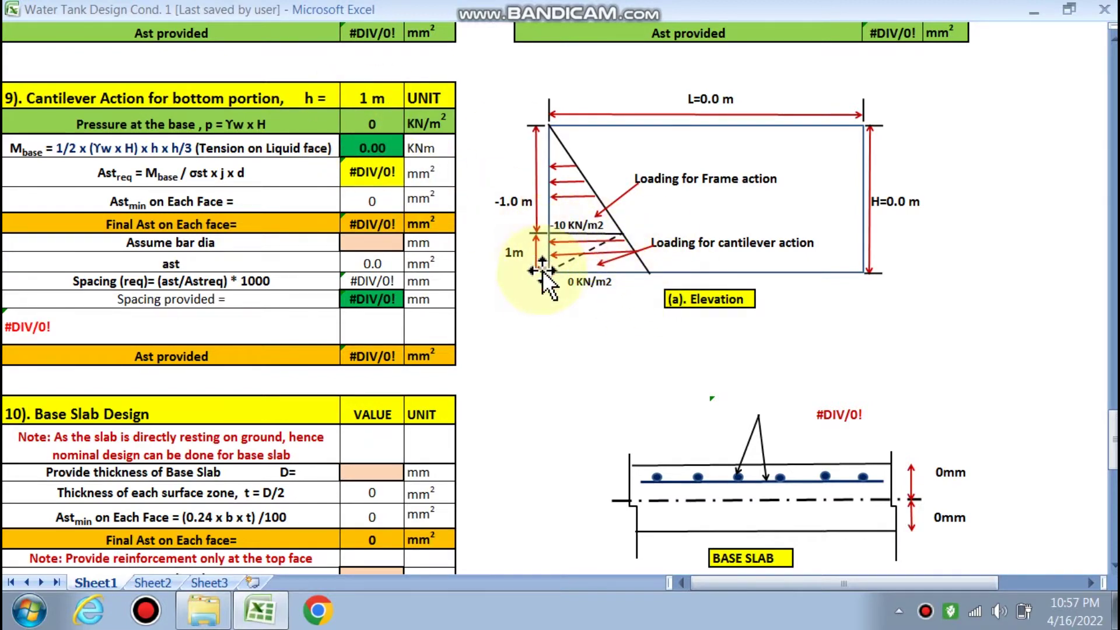
pyautogui.scroll(-1, 533, 285)
pyautogui.scroll(-2, 534, 286)
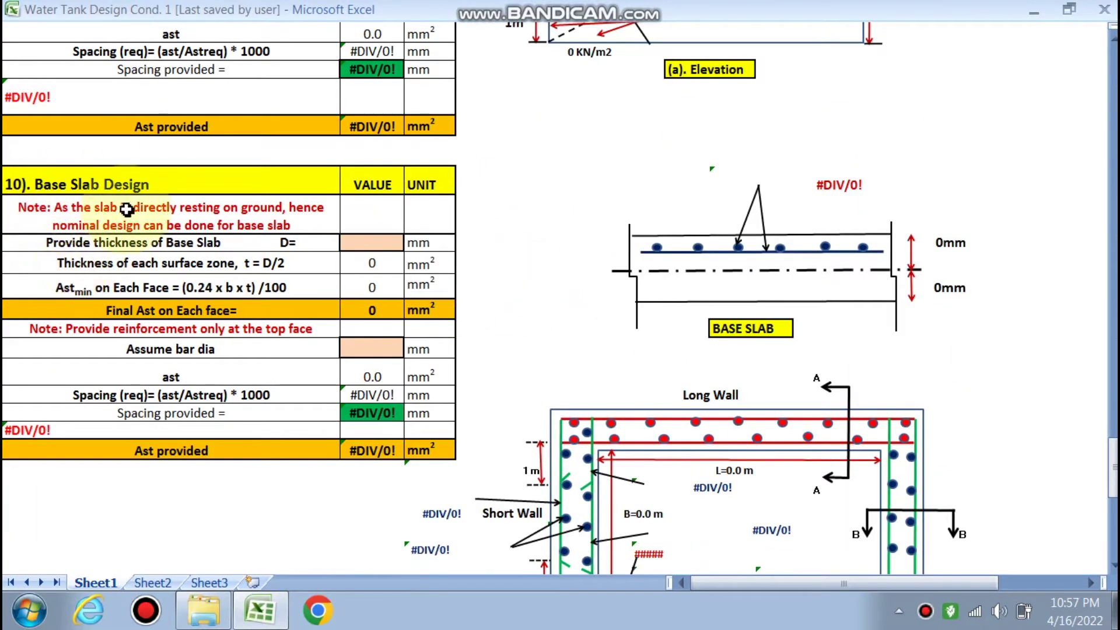
pyautogui.scroll(-2, 219, 311)
pyautogui.scroll(-1, 717, 250)
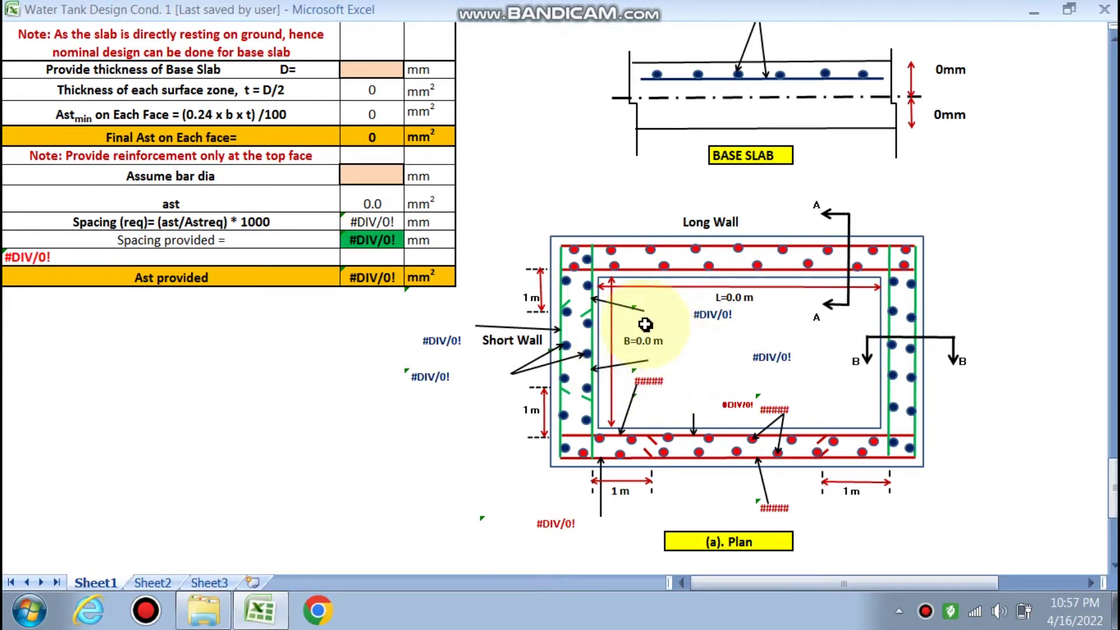
pyautogui.scroll(-1, 639, 342)
pyautogui.scroll(-1, 761, 318)
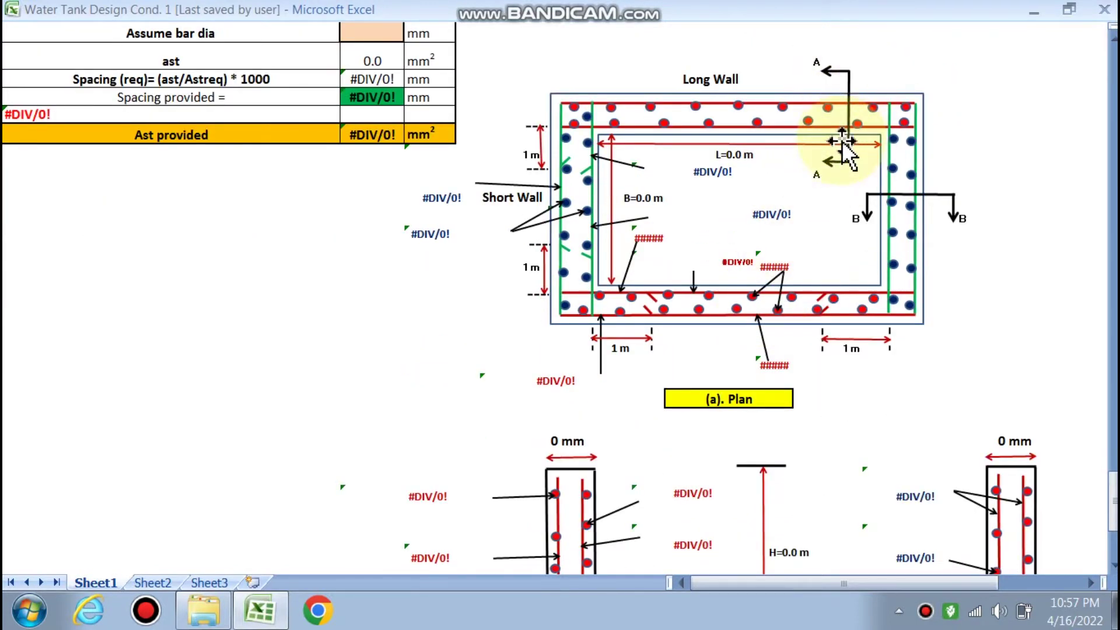
pyautogui.scroll(-3, 910, 230)
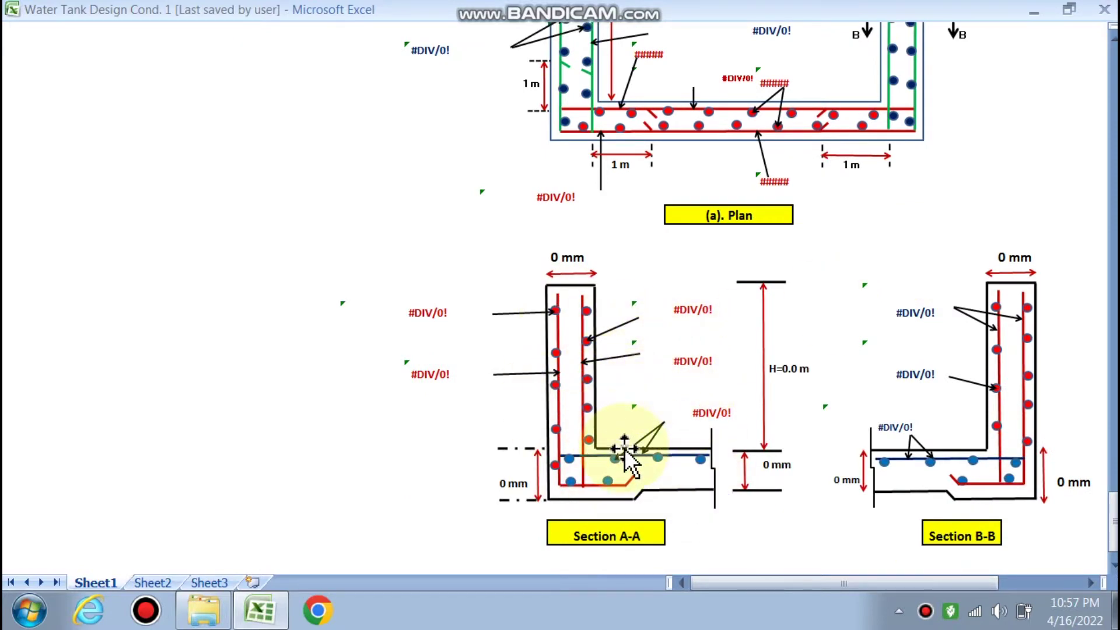
# Enter 5.5 m for the length of the water tank and 4 m for its width in the input data
pyautogui.moveTo(1113, 519); pyautogui.dragTo(1114, 55)
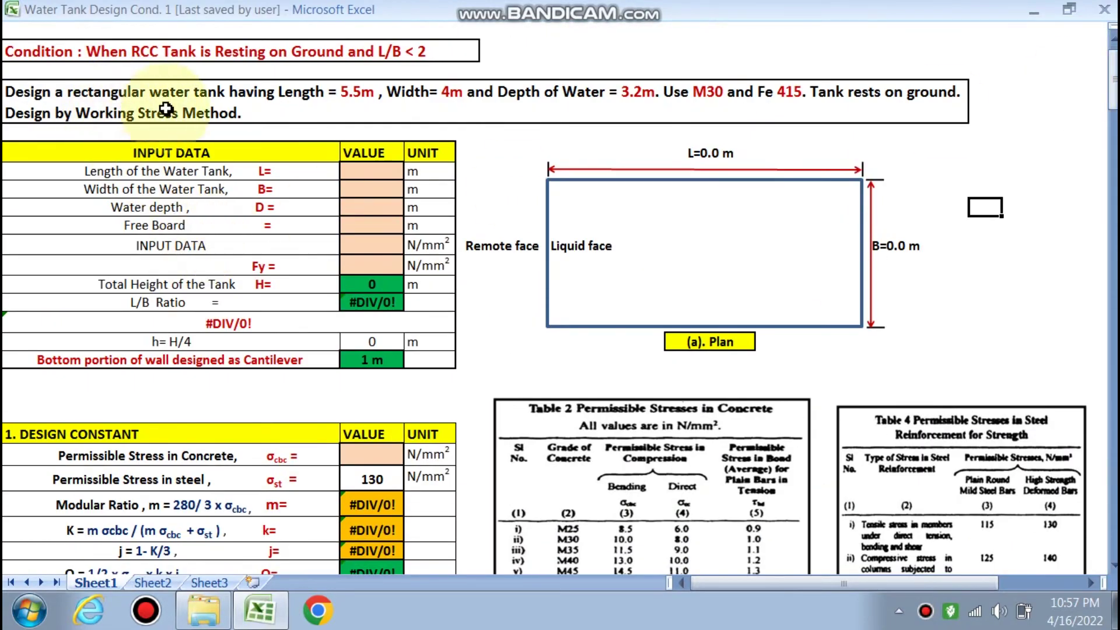
pyautogui.click(354, 173)
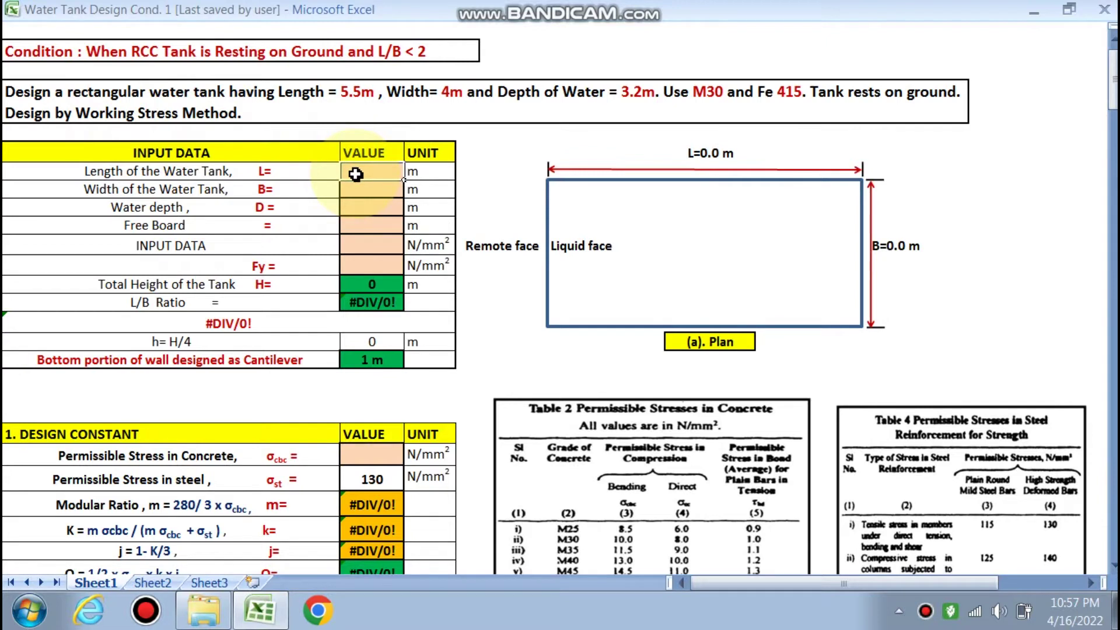
pyautogui.write('5.5')
pyautogui.click(357, 188)
pyautogui.write('4')
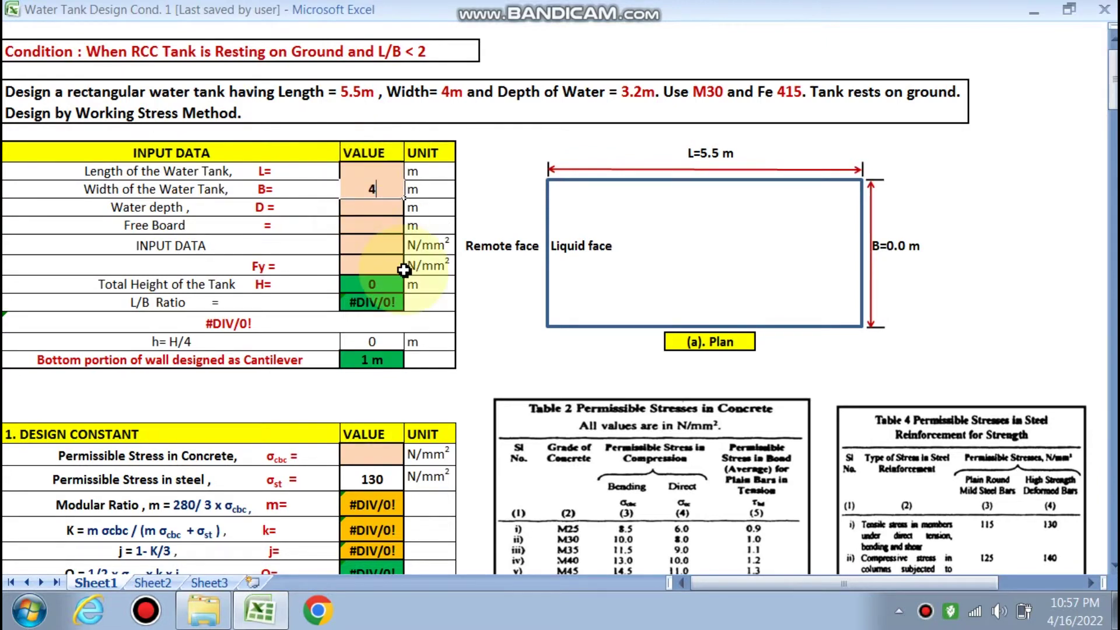
pyautogui.click(385, 264)
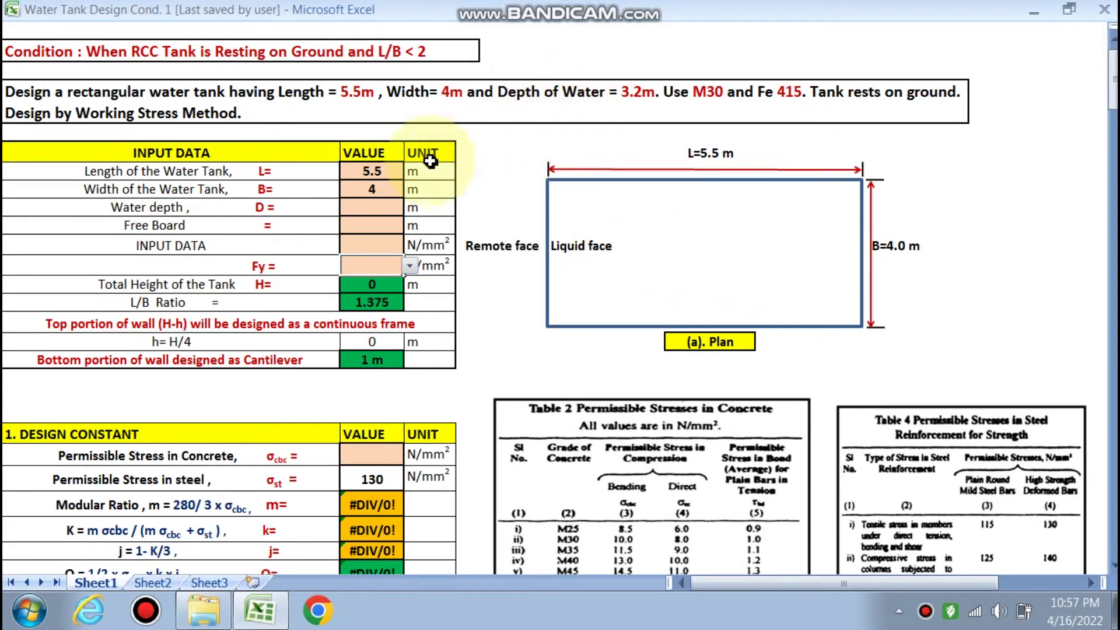
# Enter a water depth of 3.2 m and a free board of 0.2 m in the input data
pyautogui.click(380, 207)
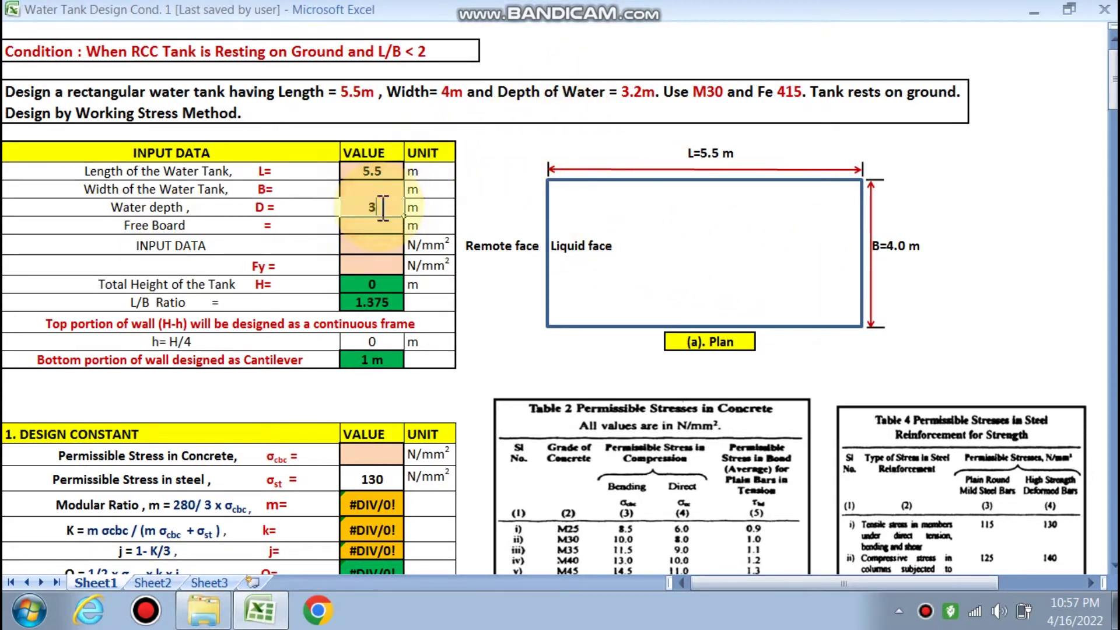
pyautogui.write('3.2')
pyautogui.click(376, 227)
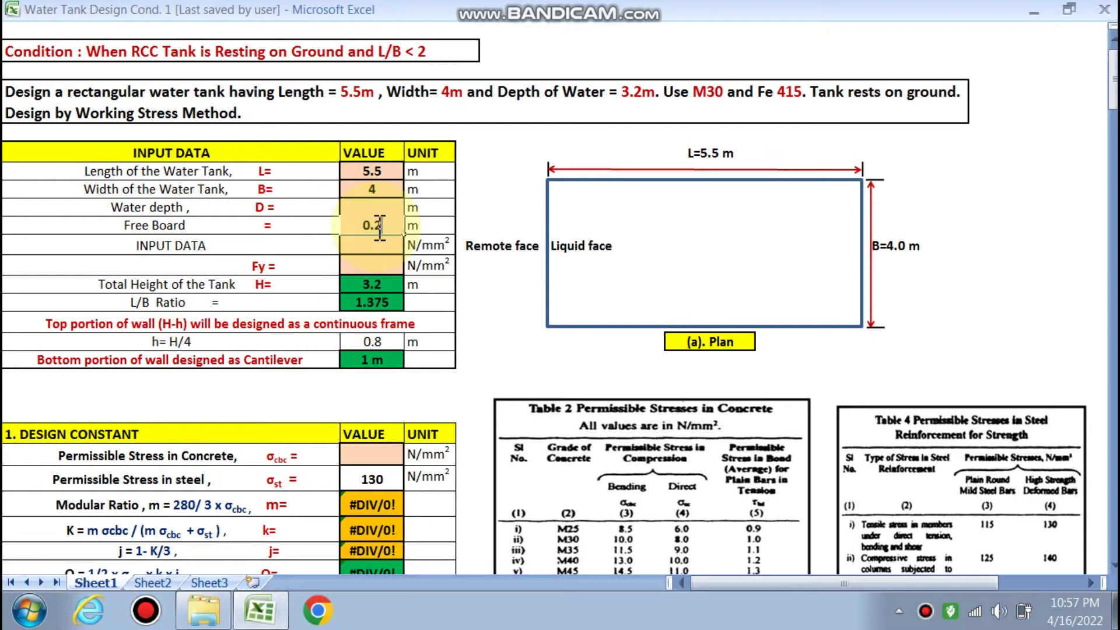
# Choose 30 N/mm² for Fck and 415 N/mm² for Fy in the input data
pyautogui.click(374, 249)
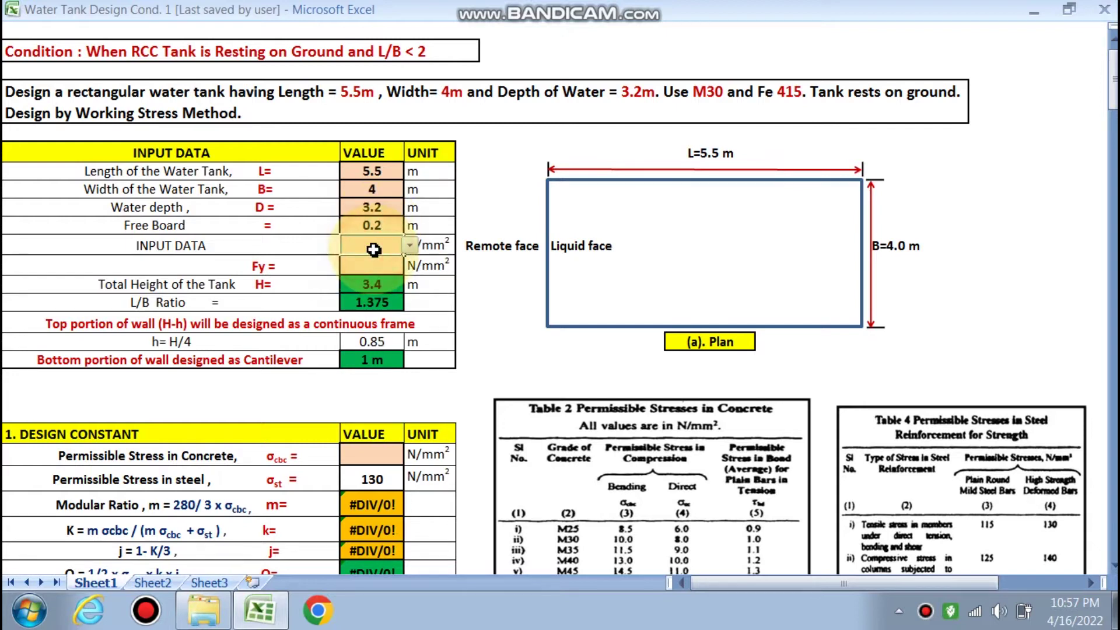
pyautogui.click(409, 246)
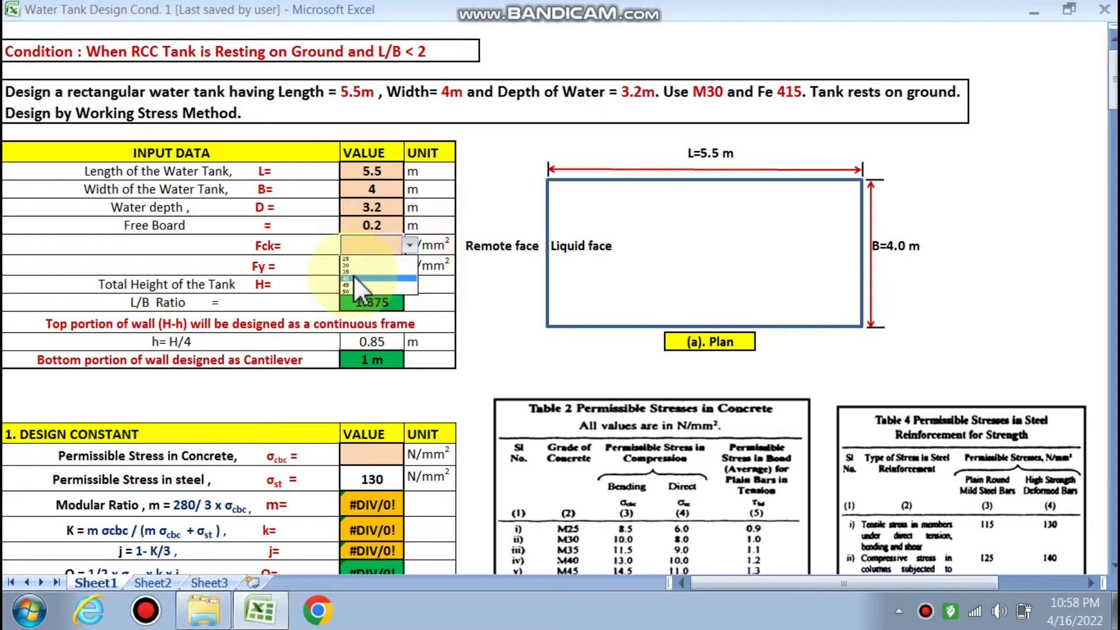
pyautogui.click(355, 263)
pyautogui.click(383, 264)
pyautogui.click(409, 265)
pyautogui.click(385, 298)
pyautogui.click(443, 321)
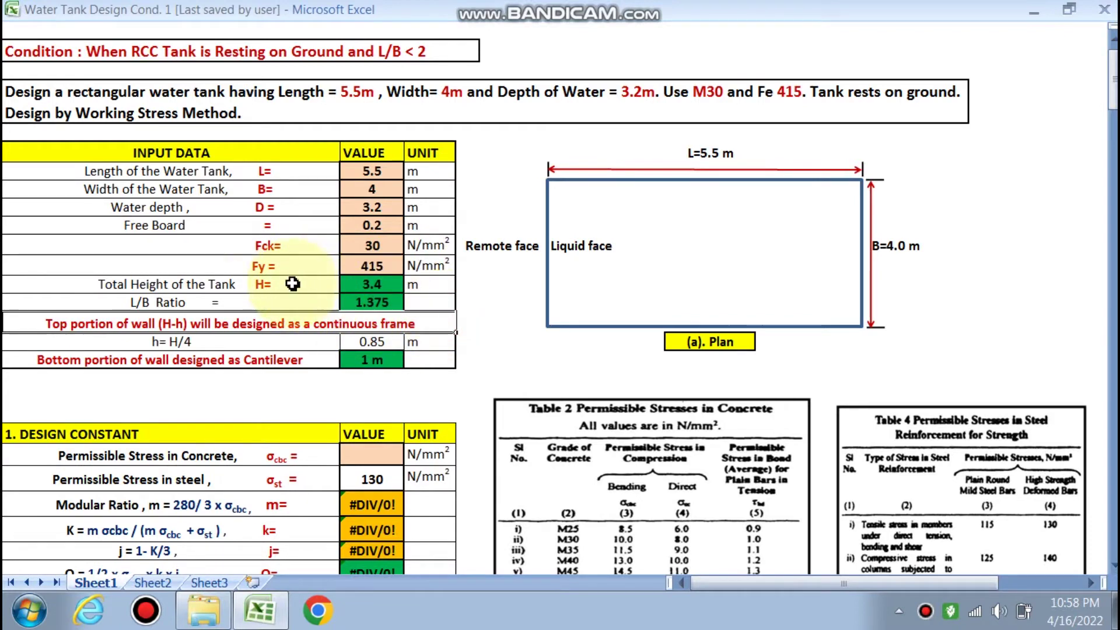
# Inspect the total tank height formula, the L/B ratio and the wall portions designed as continuous frame and as cantilever
pyautogui.doubleClick(379, 285)
pyautogui.press('Return')
pyautogui.scroll(-1, 295, 297)
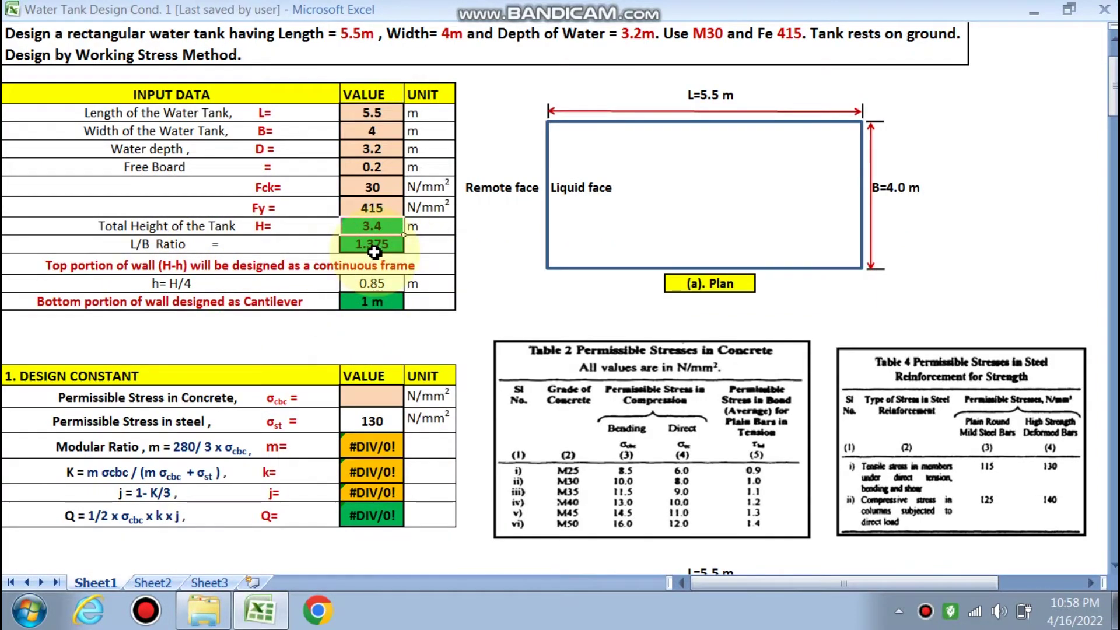
pyautogui.click(182, 320)
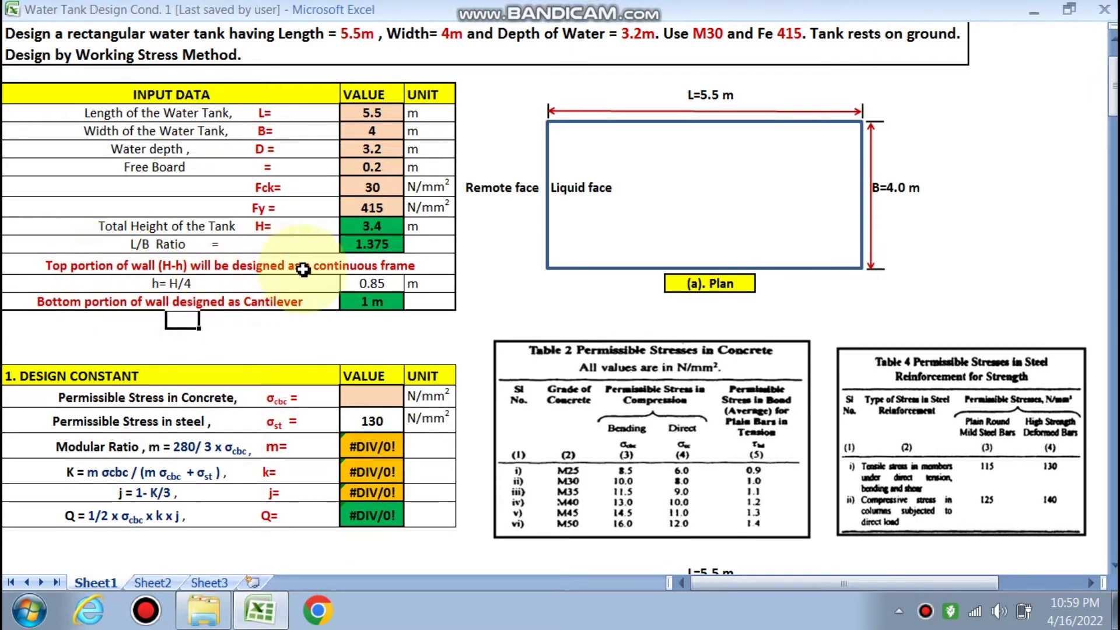
pyautogui.scroll(-1, 362, 281)
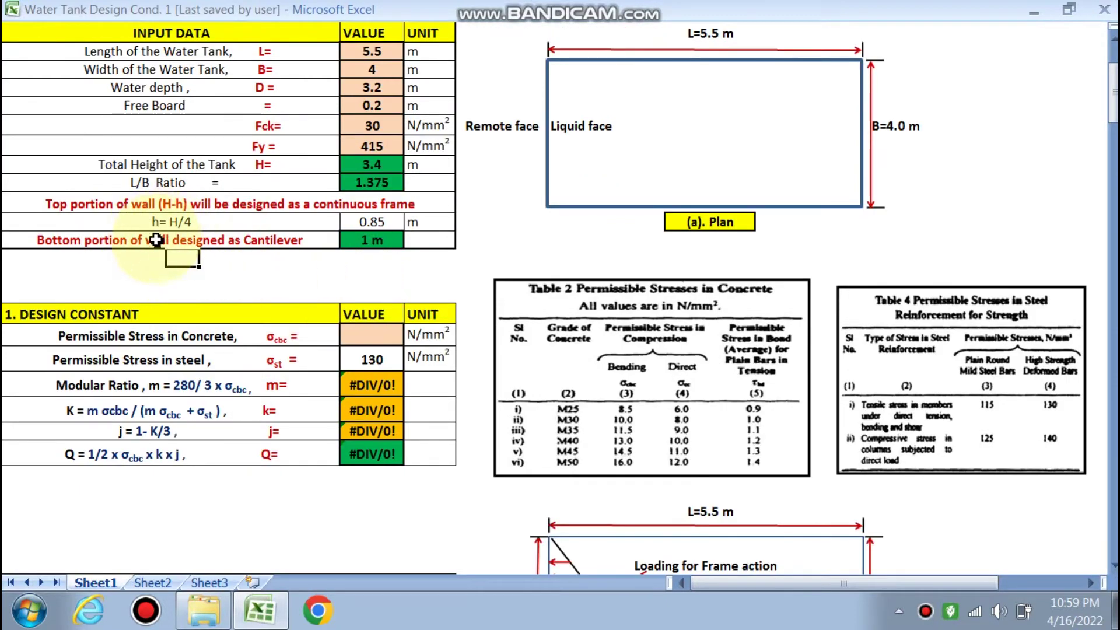
pyautogui.scroll(-2, 161, 228)
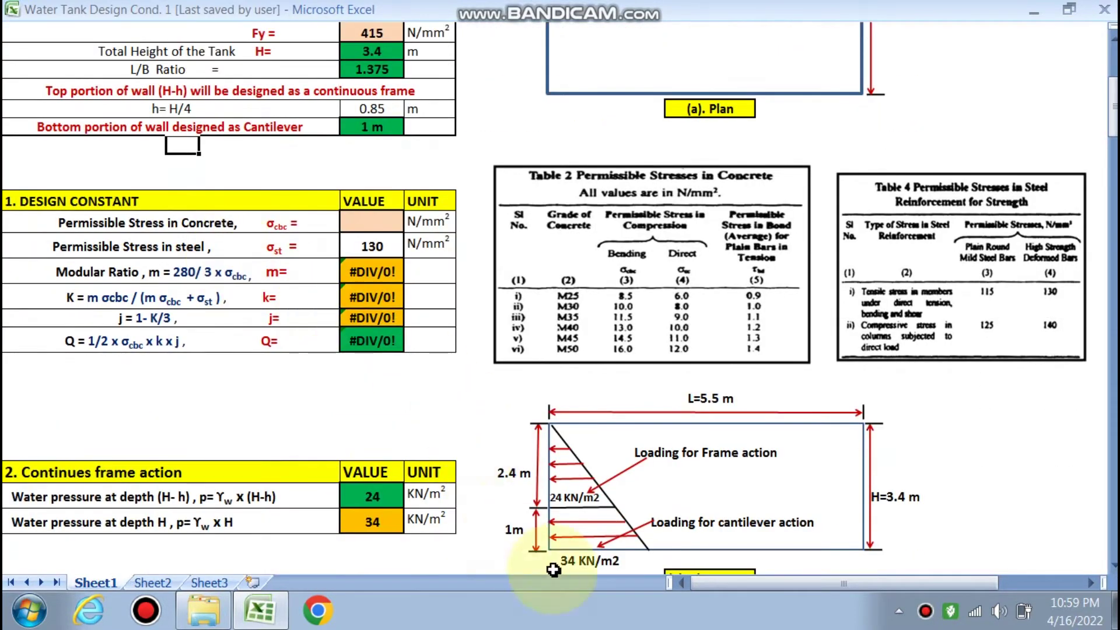
pyautogui.scroll(1, 337, 293)
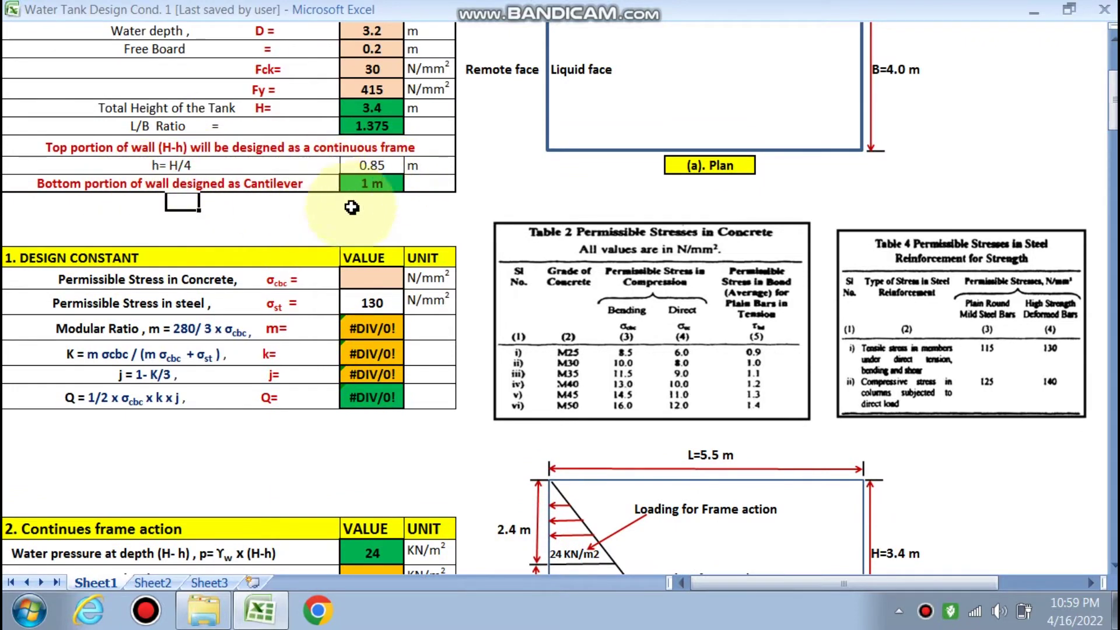
pyautogui.click(304, 220)
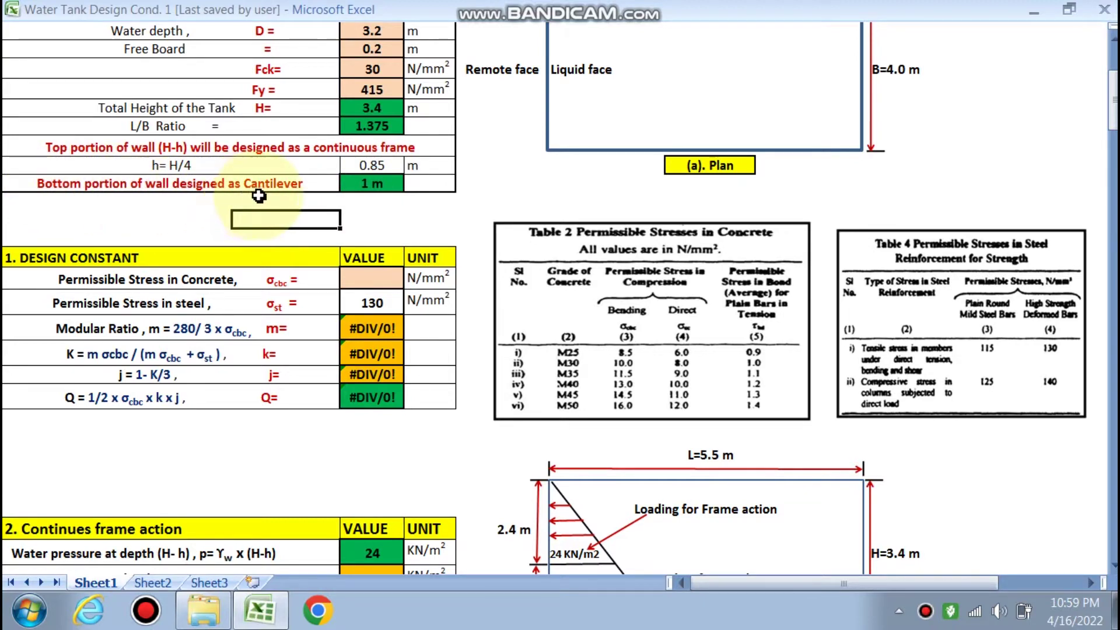
# Set the permissible stress in concrete to 10 N/mm², matching M30 in the permissible stress table
pyautogui.scroll(-1, 332, 225)
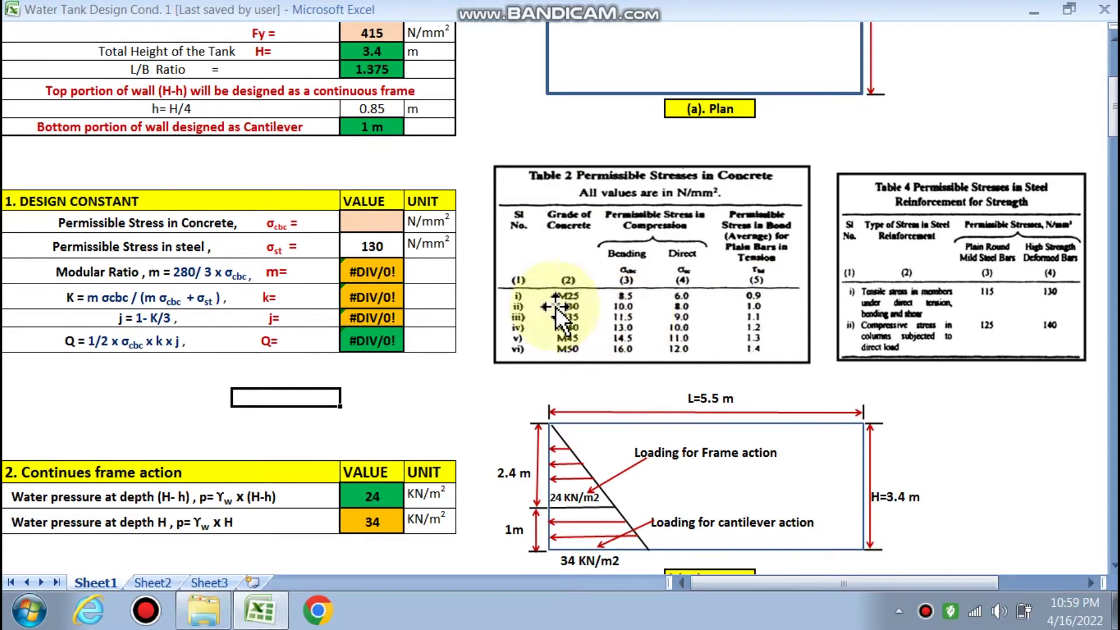
pyautogui.click(381, 229)
pyautogui.click(410, 224)
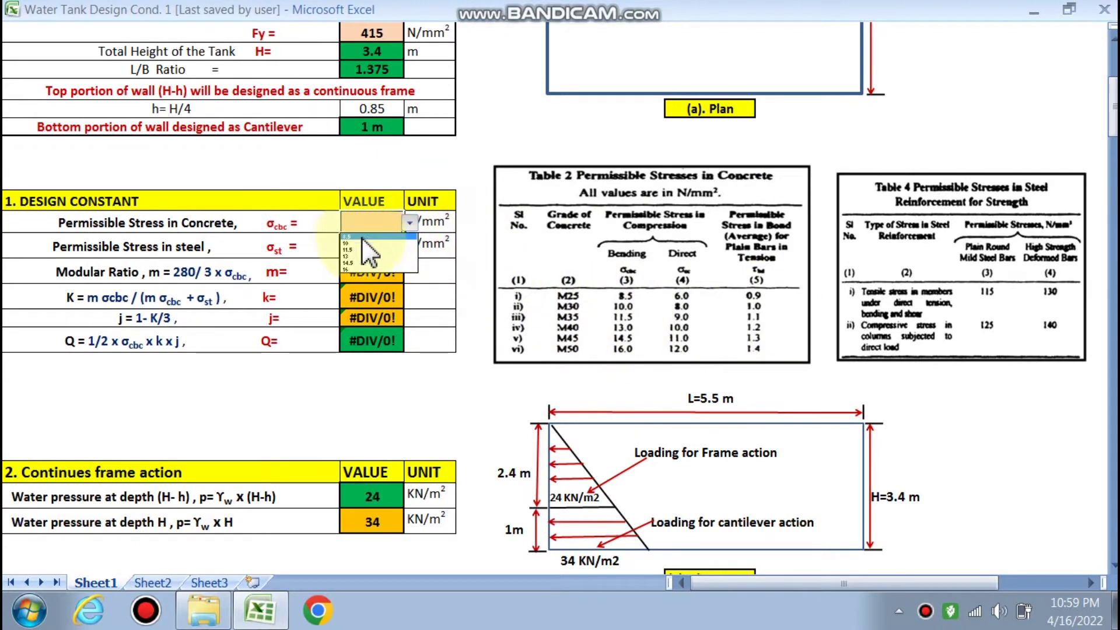
pyautogui.click(354, 243)
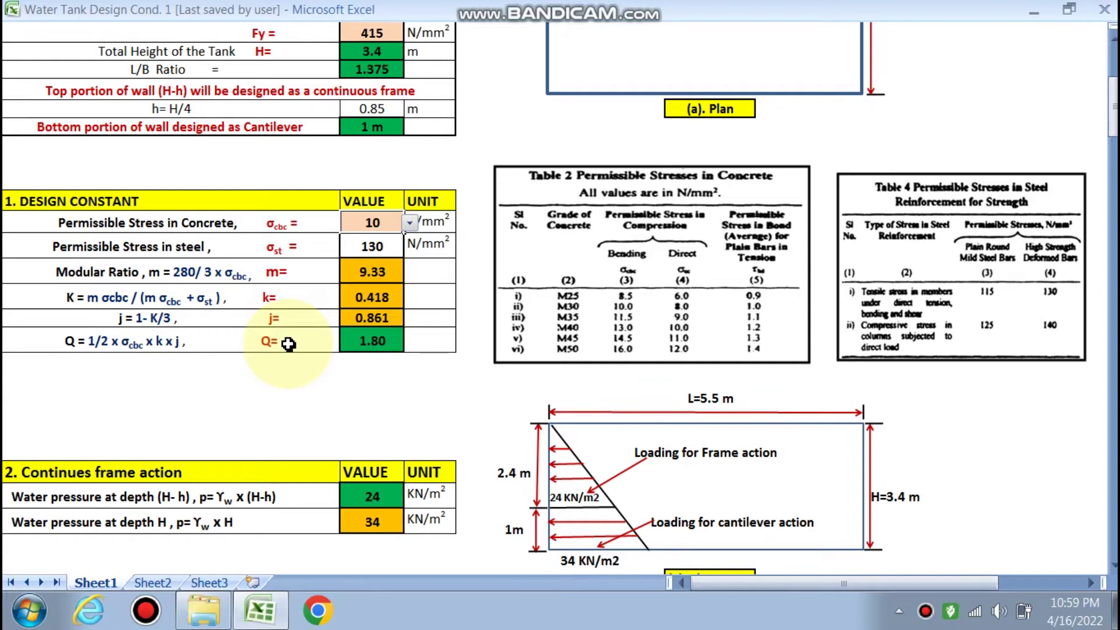
# Try a permissible concrete stress of 11.5 N/mm² and set it back to 10 N/mm²
pyautogui.click(410, 223)
pyautogui.click(359, 249)
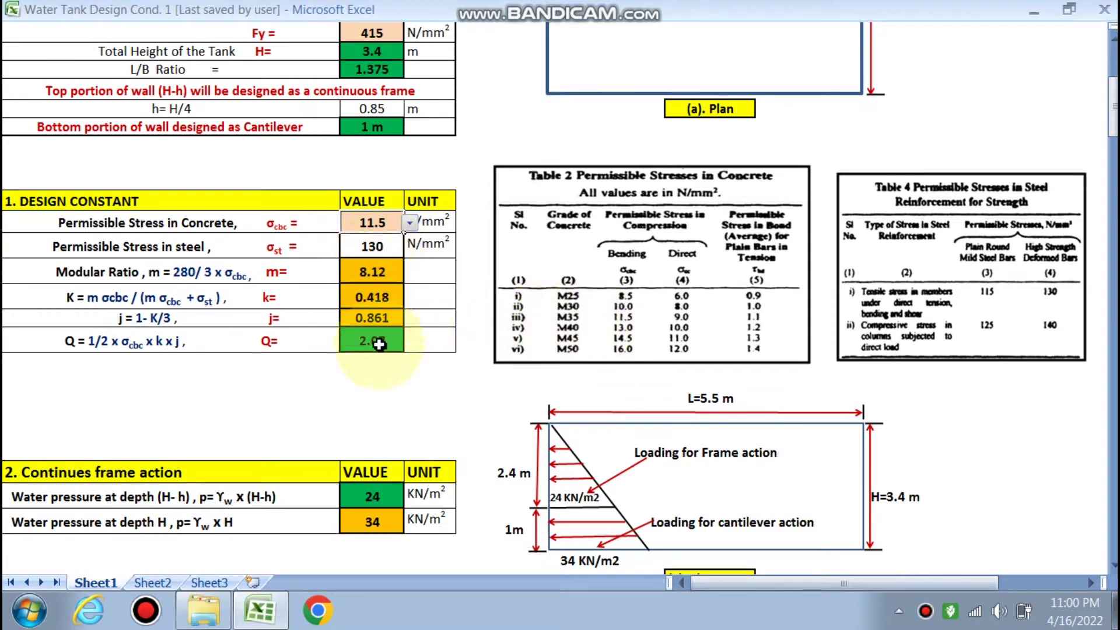
pyautogui.click(410, 222)
pyautogui.click(374, 241)
pyautogui.click(406, 369)
# Inspect the formulas for water pressure at depths H-h and H alongside the elevation loading diagram
pyautogui.scroll(-3, 406, 369)
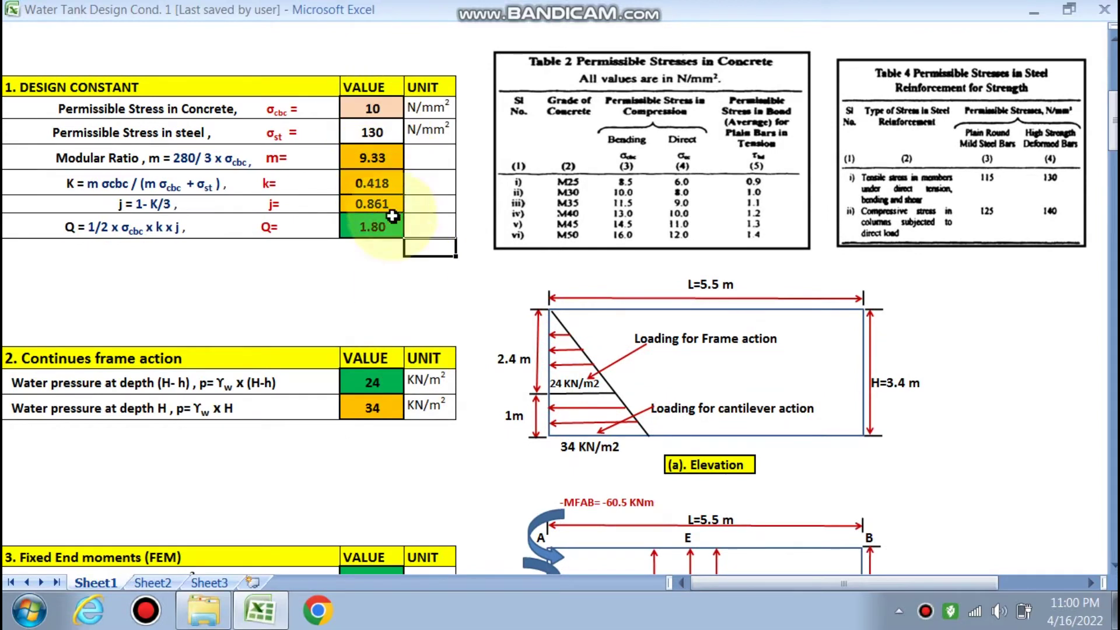
pyautogui.scroll(-1, 374, 301)
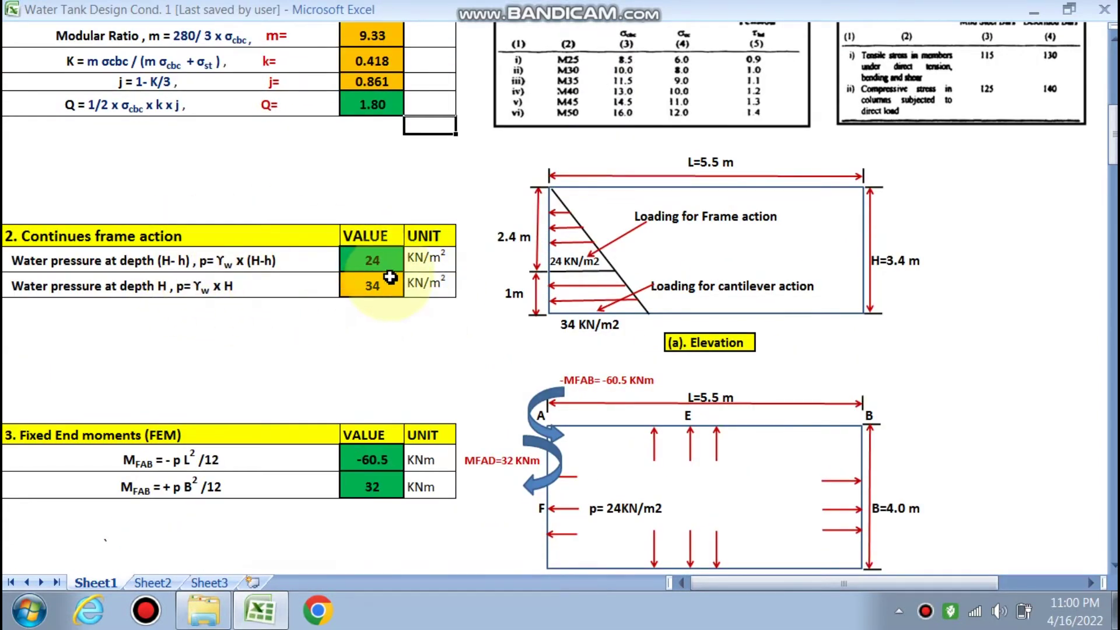
pyautogui.scroll(-1, 390, 281)
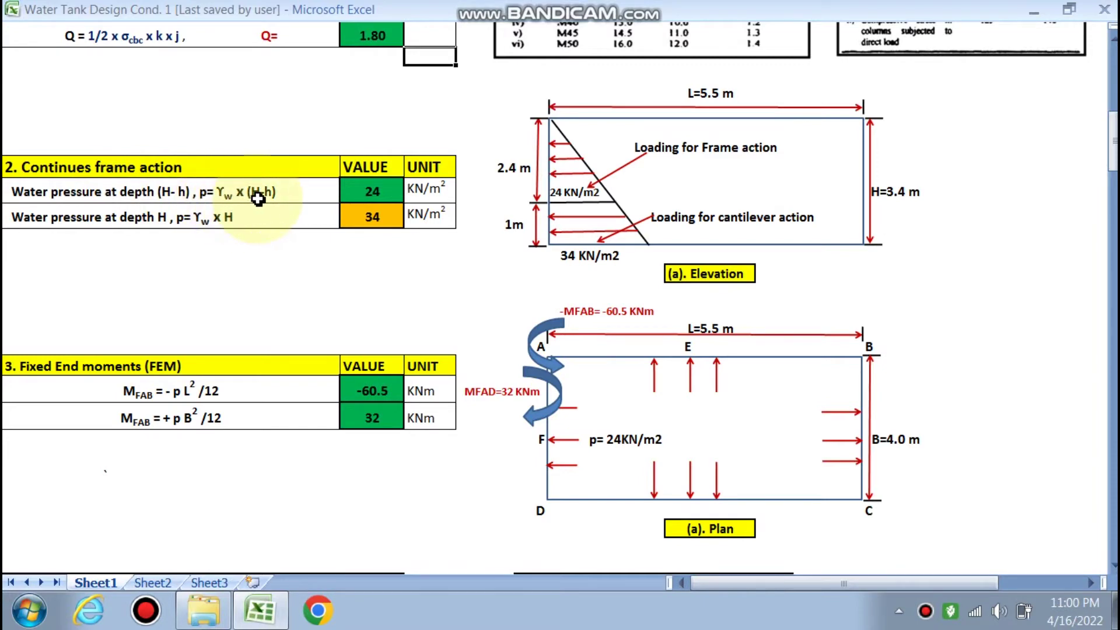
pyautogui.click(396, 193)
pyautogui.doubleClick(395, 193)
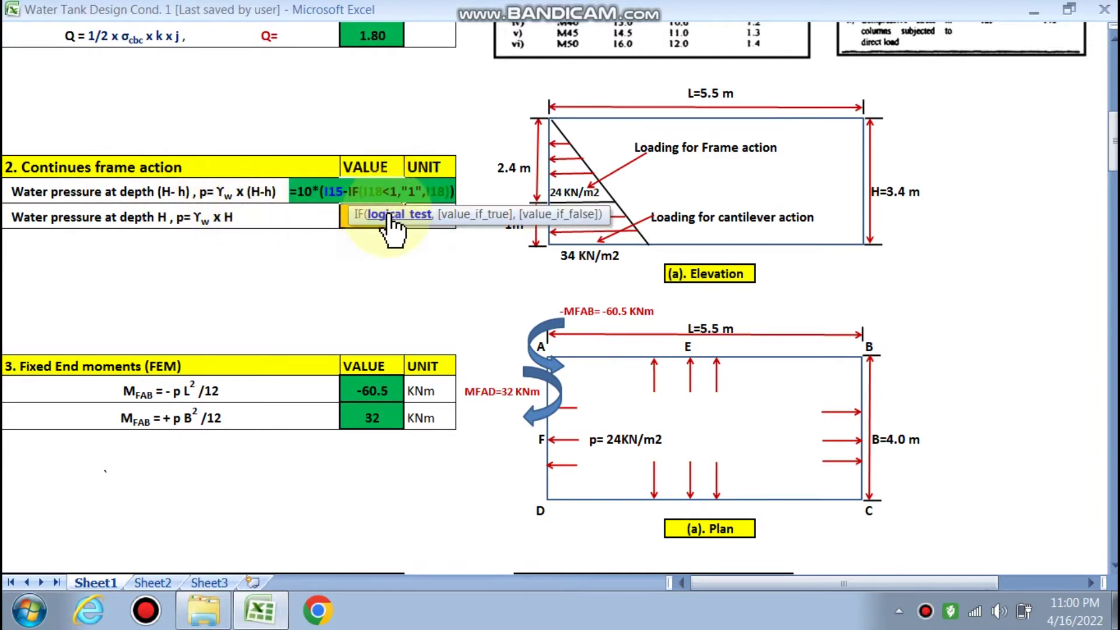
pyautogui.press('Escape')
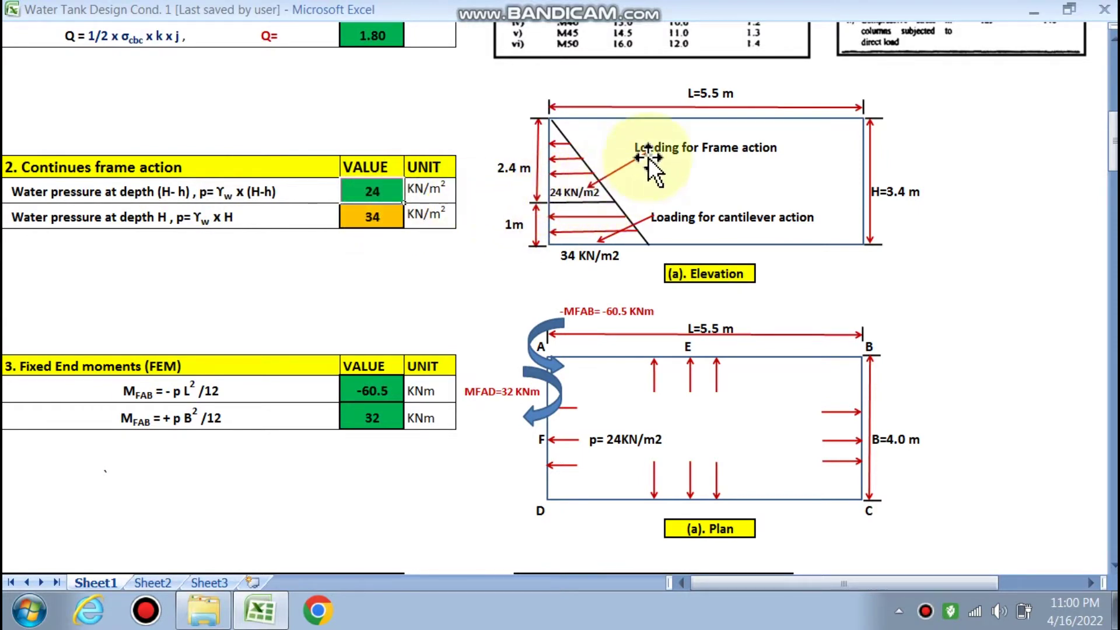
pyautogui.scroll(-1, 445, 243)
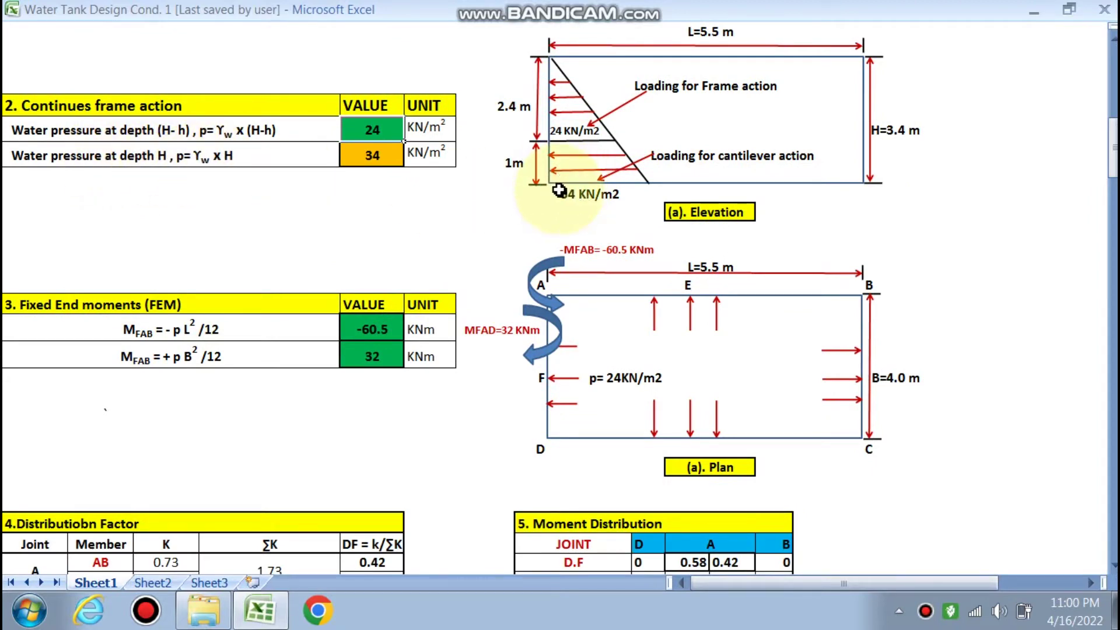
pyautogui.click(388, 164)
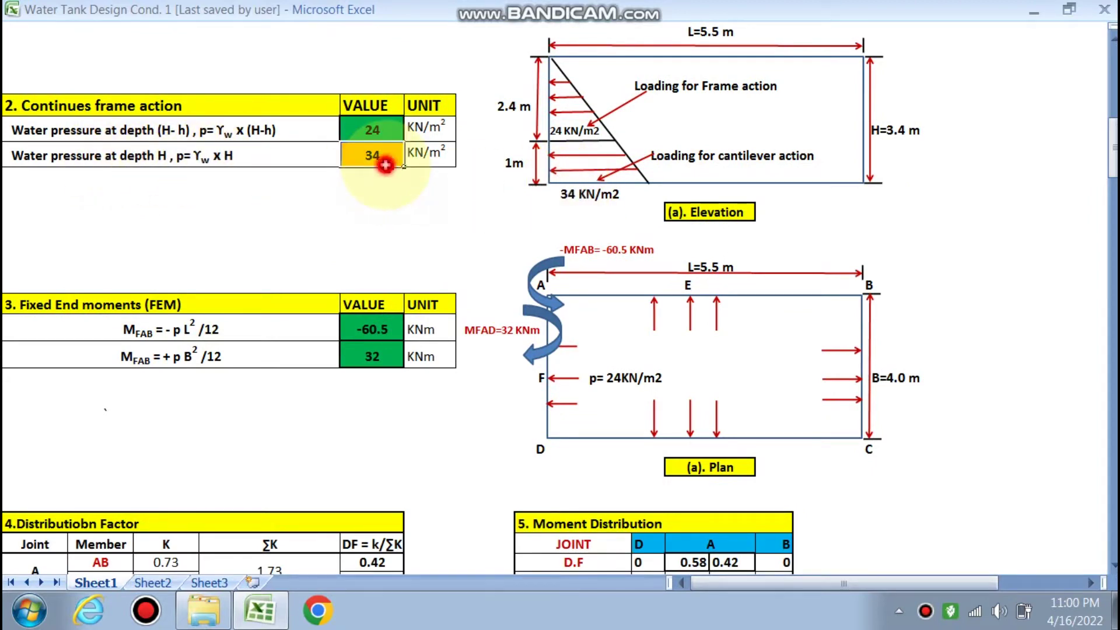
pyautogui.doubleClick(389, 165)
pyautogui.press('Escape')
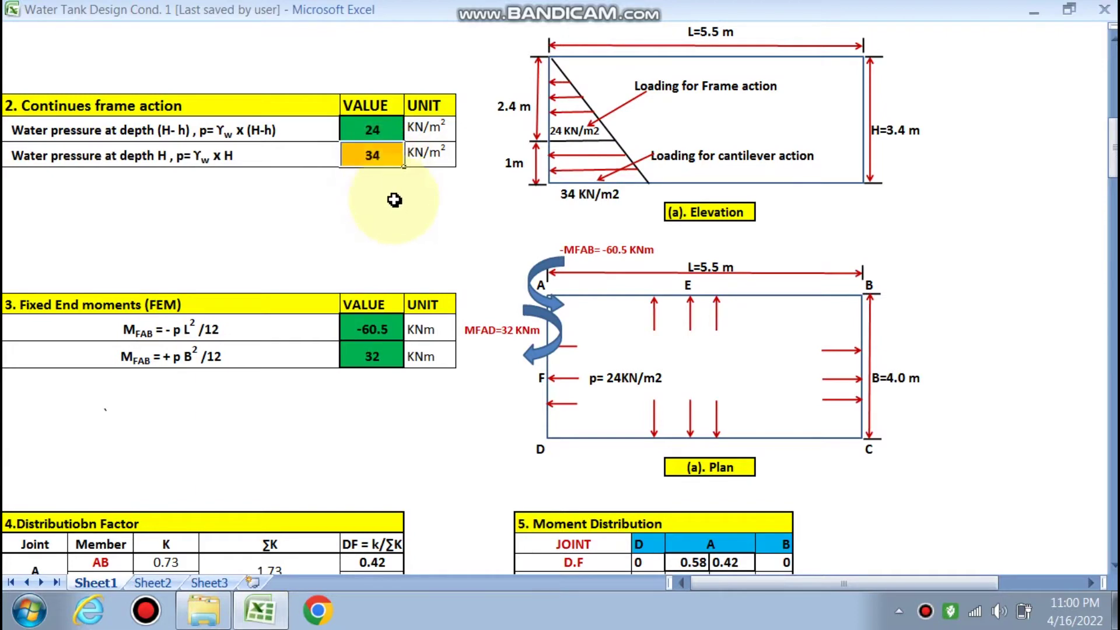
# Correct the label of the + p B²/12 fixed end moment to MFAD
pyautogui.scroll(-1, 390, 229)
pyautogui.scroll(-2, 389, 229)
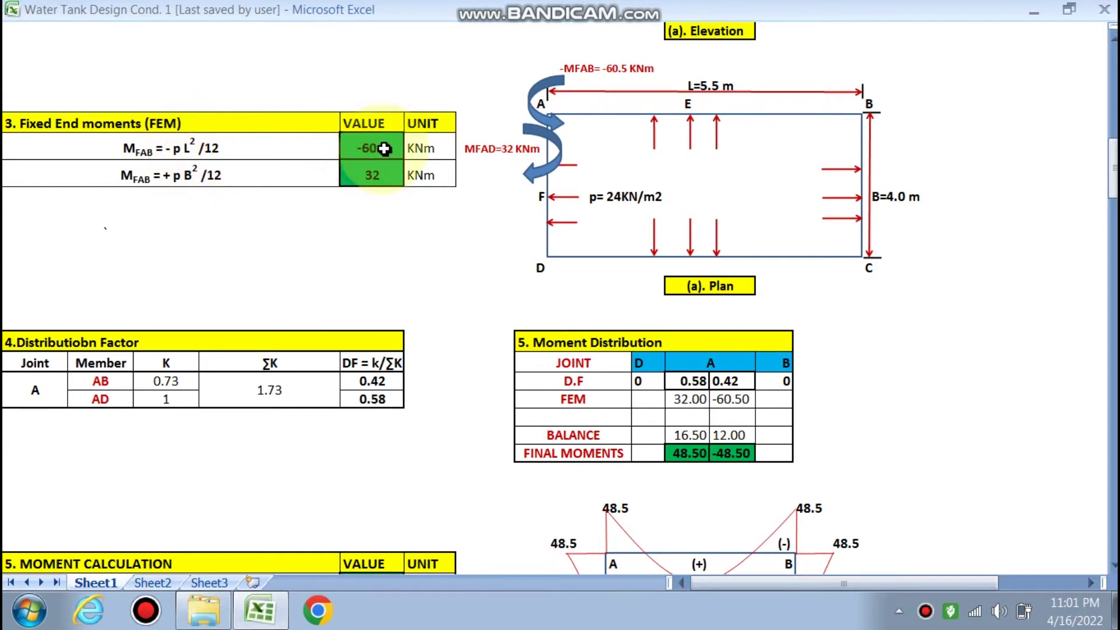
pyautogui.click(185, 287)
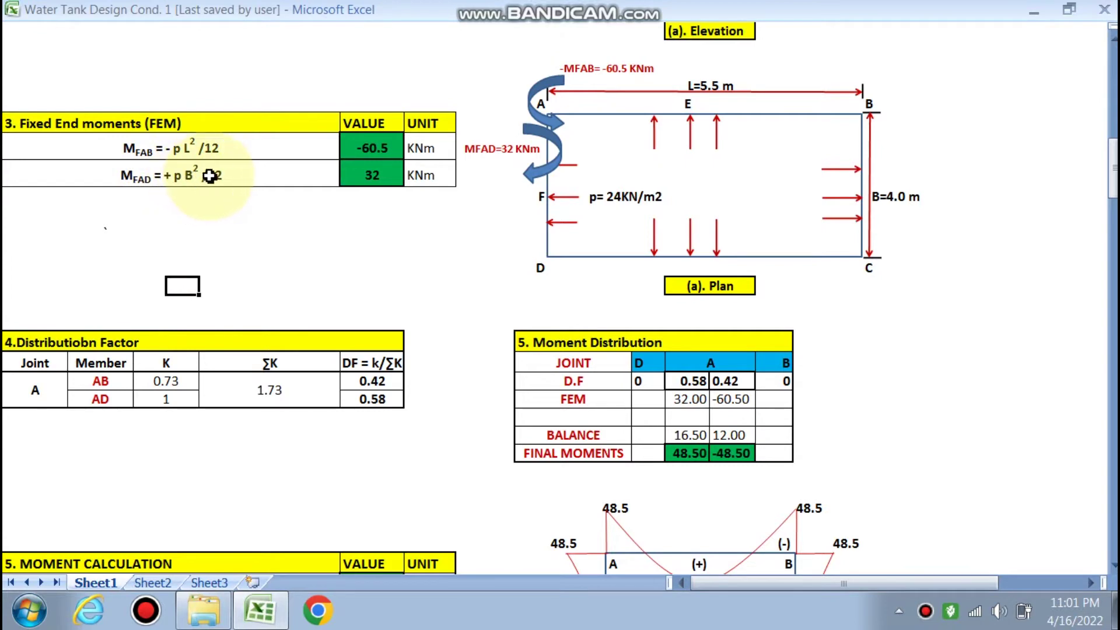
# Examine the fixed end moment directions at joint A on the plan and the stiffness K formulas of members AB and AD
pyautogui.moveTo(565, 152); pyautogui.dragTo(538, 125)
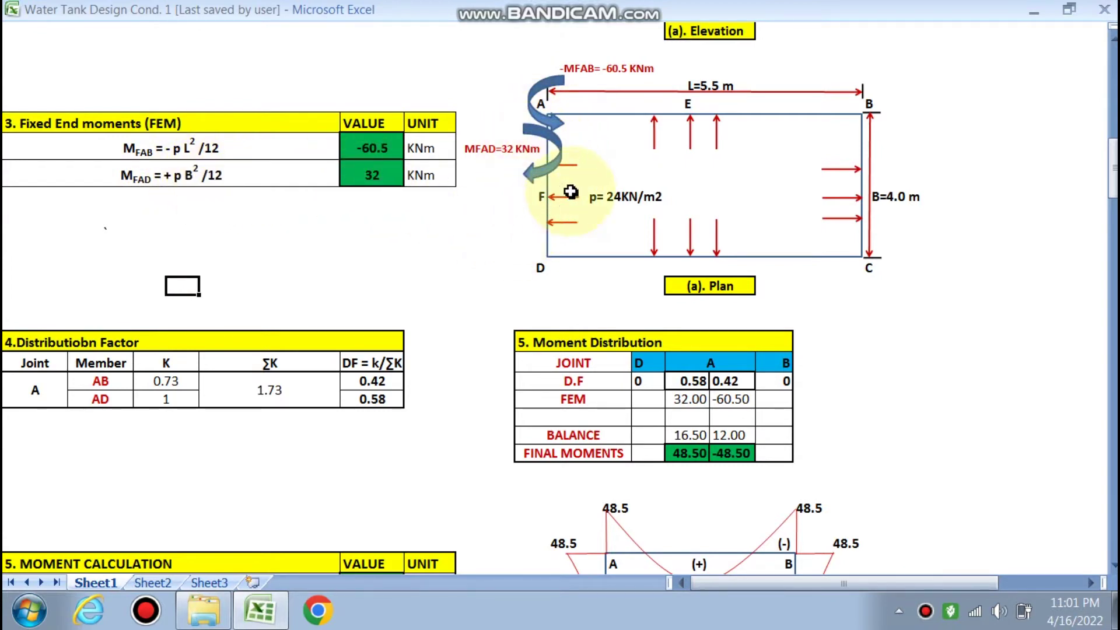
pyautogui.moveTo(537, 106); pyautogui.dragTo(555, 134)
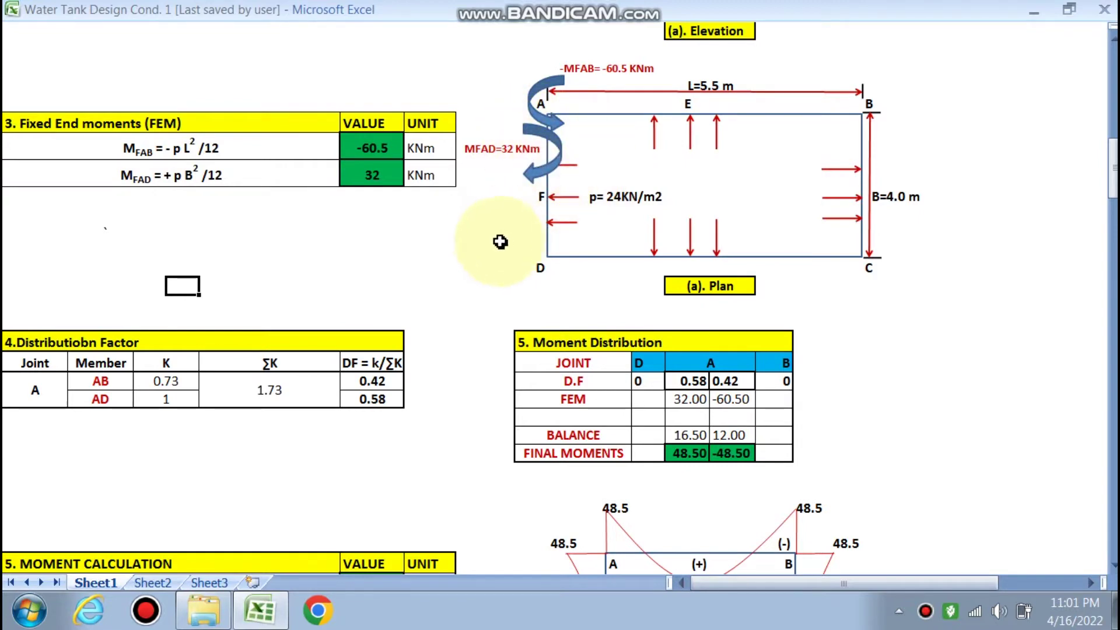
pyautogui.scroll(-3, 503, 243)
pyautogui.click(275, 253)
pyautogui.scroll(1, 162, 332)
pyautogui.scroll(2, 163, 348)
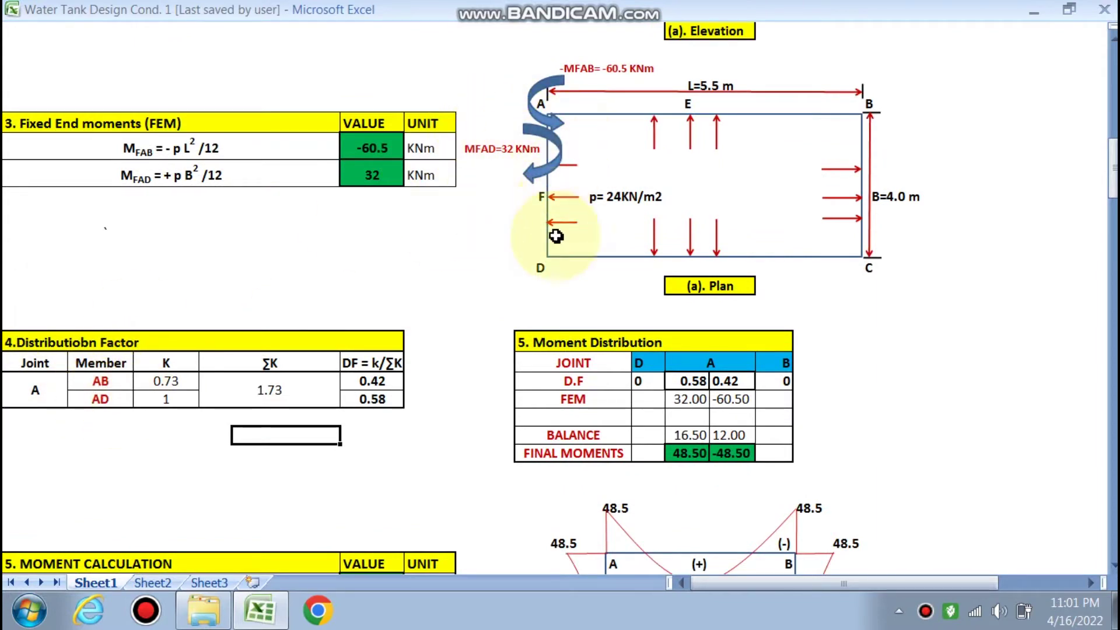
pyautogui.doubleClick(169, 382)
pyautogui.press('Escape')
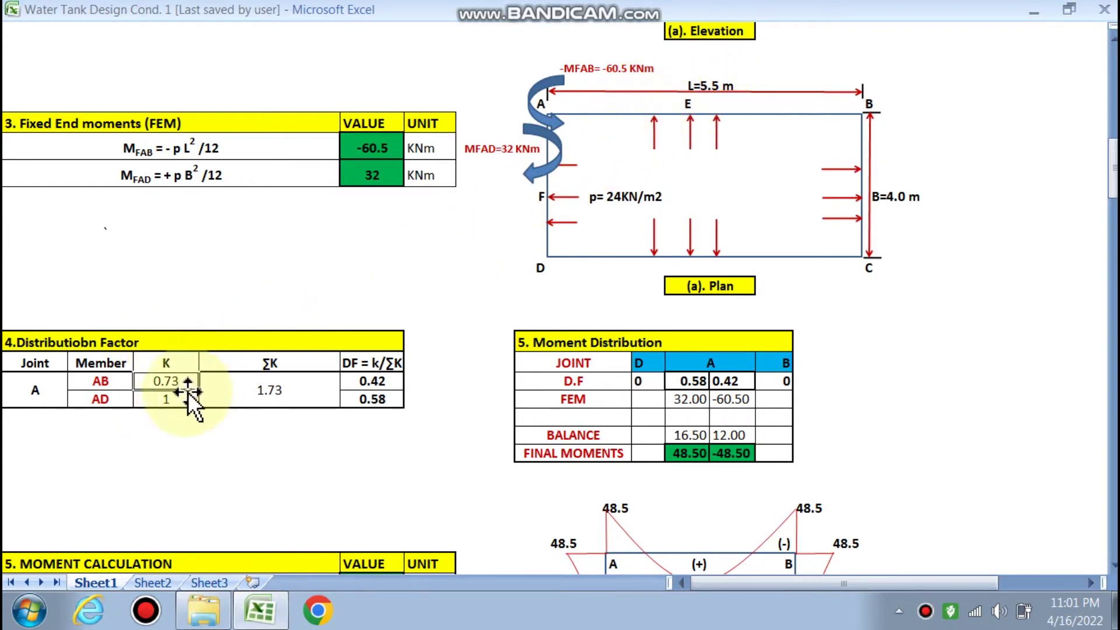
pyautogui.doubleClick(176, 400)
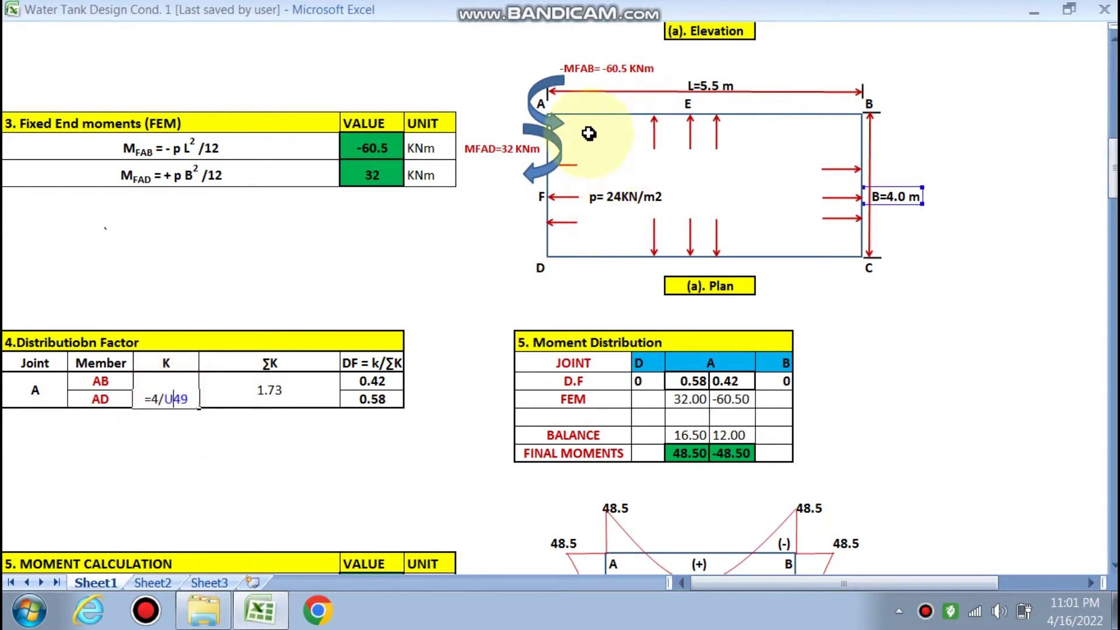
pyautogui.press('Escape')
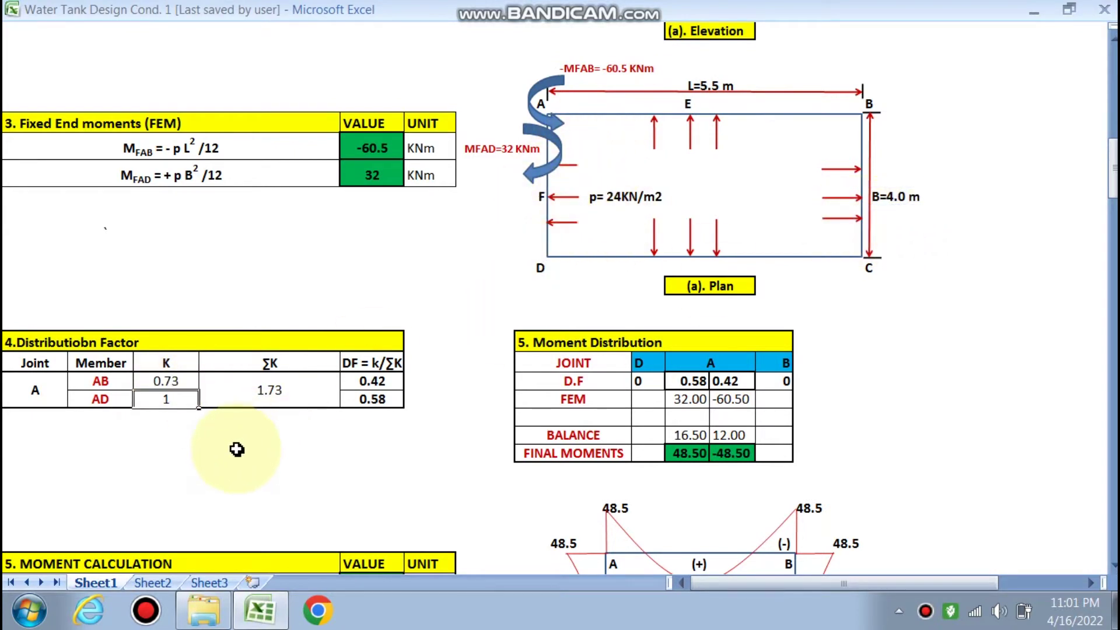
# Examine the distribution factors, moment distribution table and bending moment diagram alongside the moment and direct tension calculations
pyautogui.scroll(-2, 295, 412)
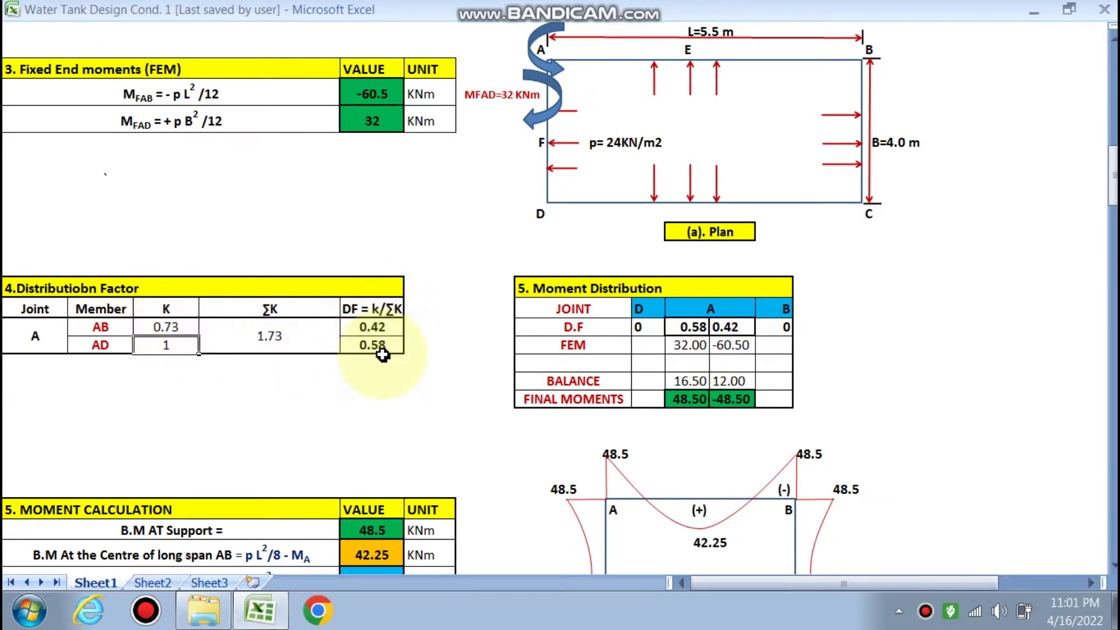
pyautogui.scroll(-1, 549, 290)
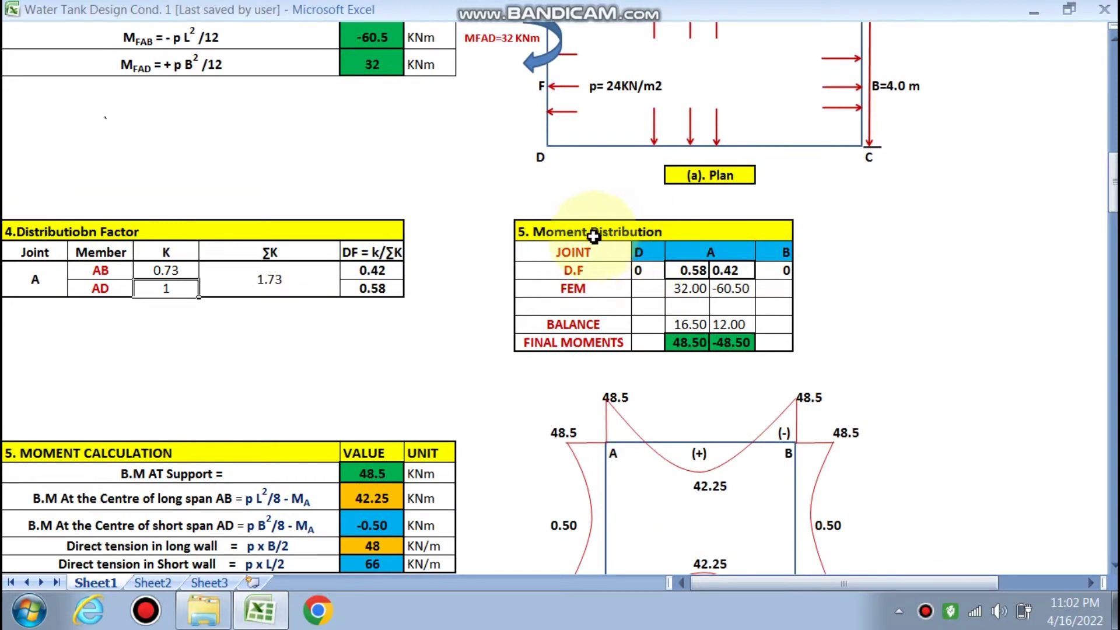
pyautogui.scroll(-2, 663, 263)
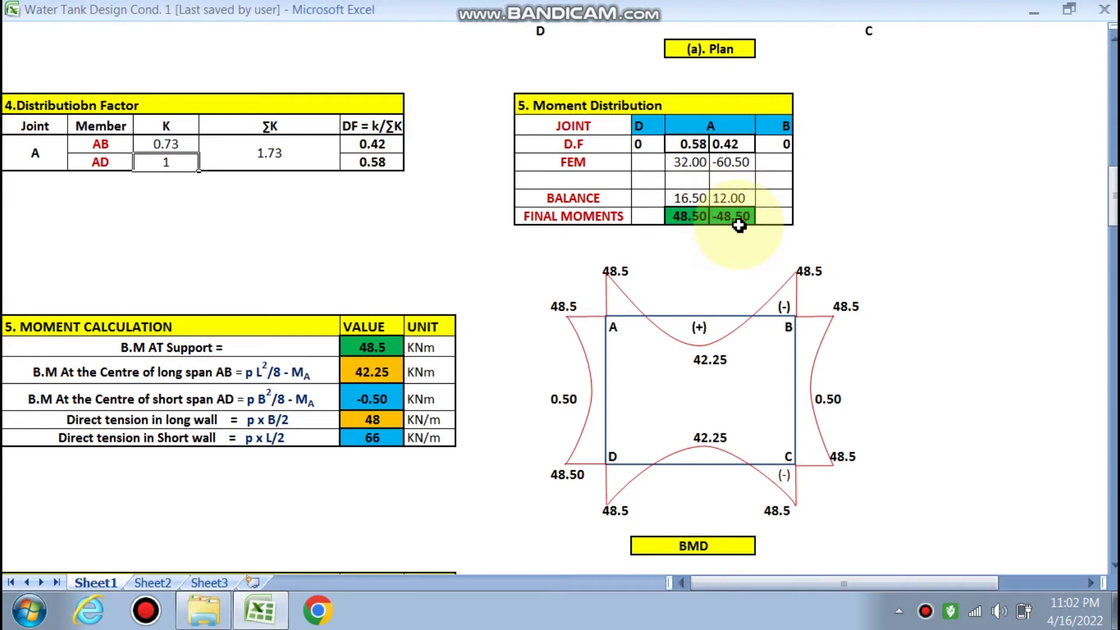
pyautogui.scroll(-2, 578, 220)
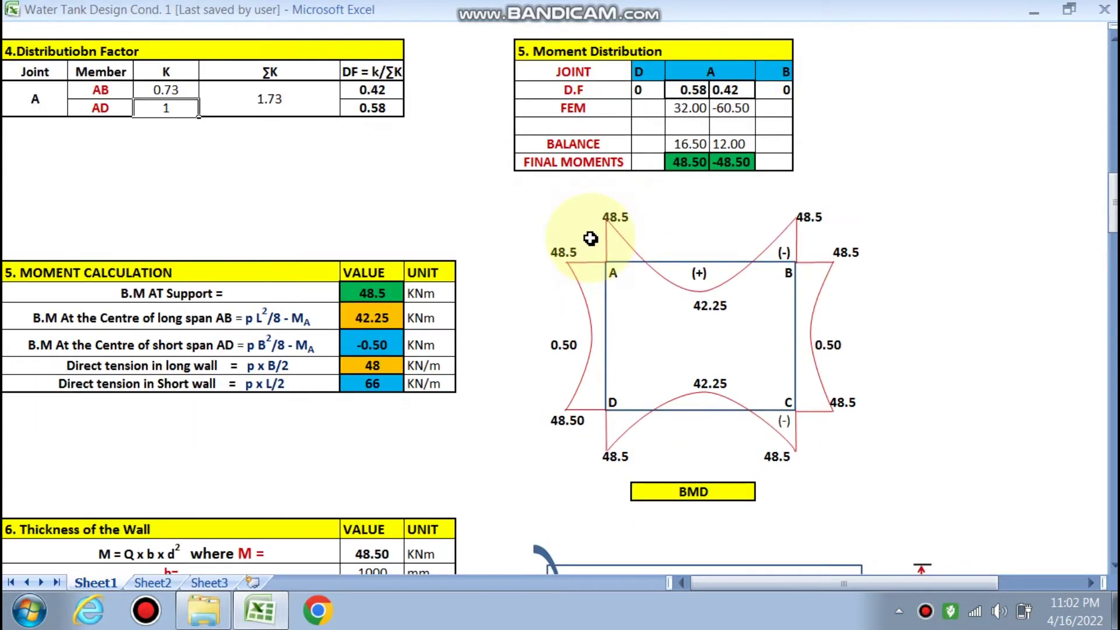
pyautogui.scroll(-1, 312, 247)
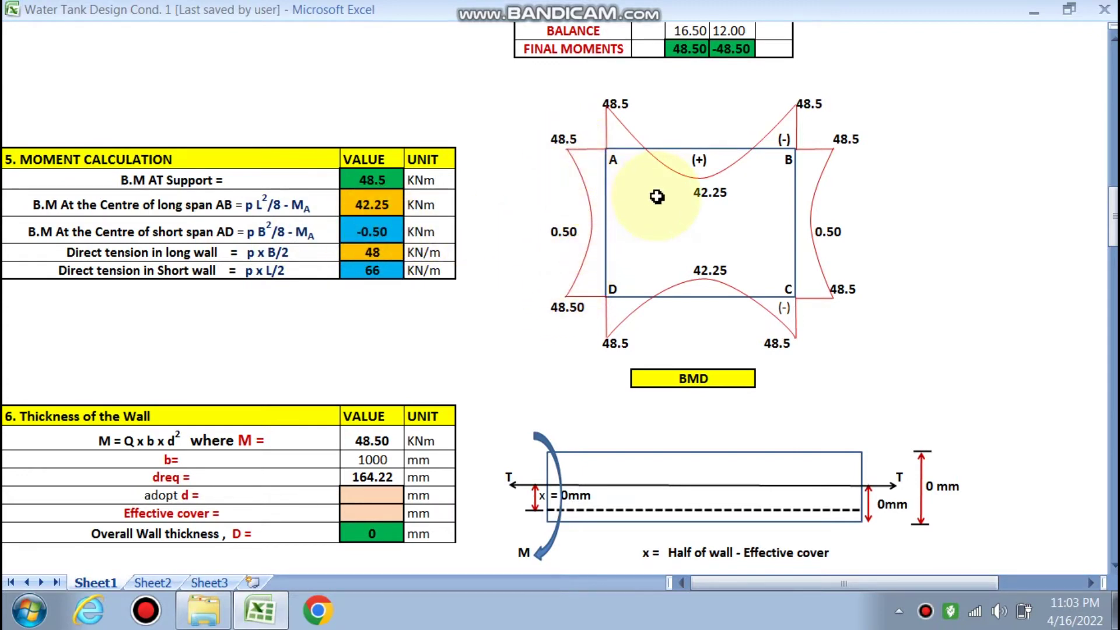
pyautogui.scroll(-1, 409, 257)
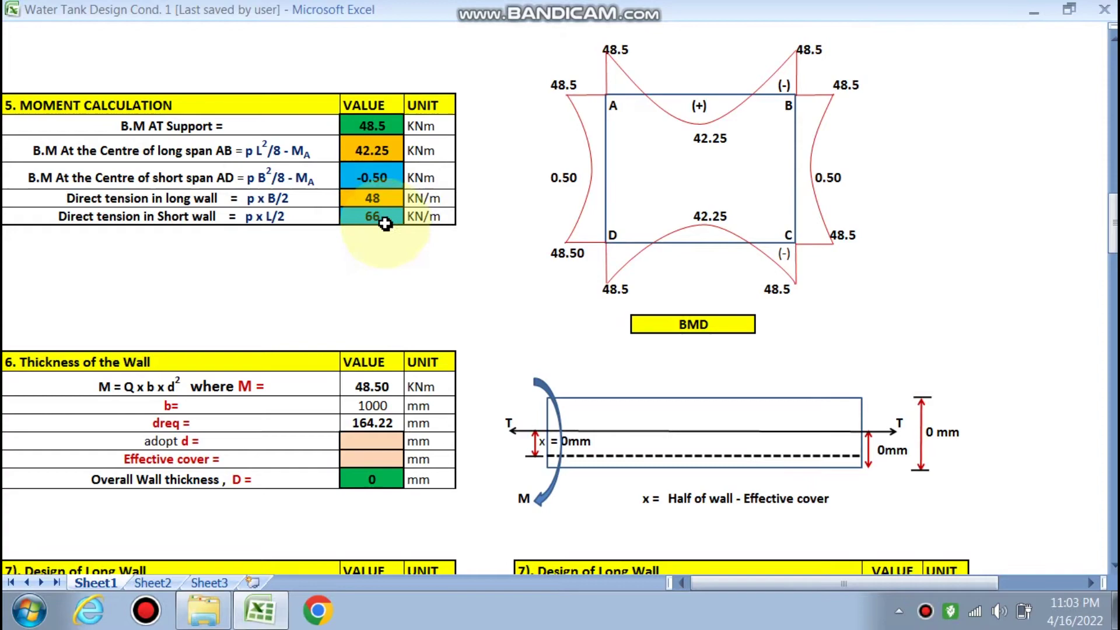
# Inspect the formula for moment M in the wall thickness section against the preceding pressure and moment calculations
pyautogui.scroll(-4, 425, 225)
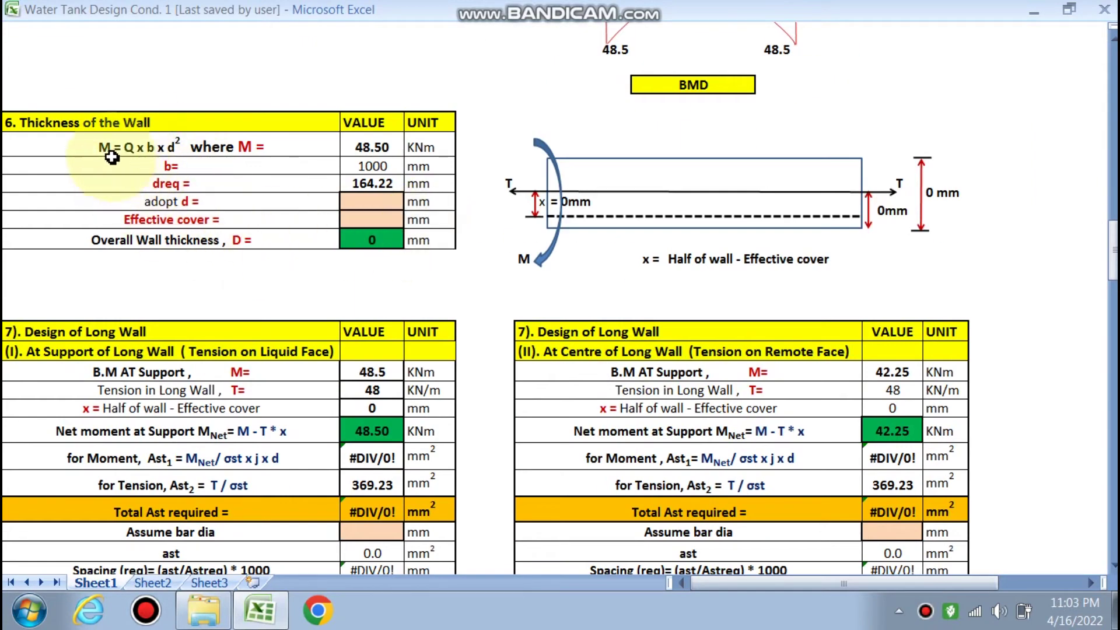
pyautogui.scroll(15, 325, 236)
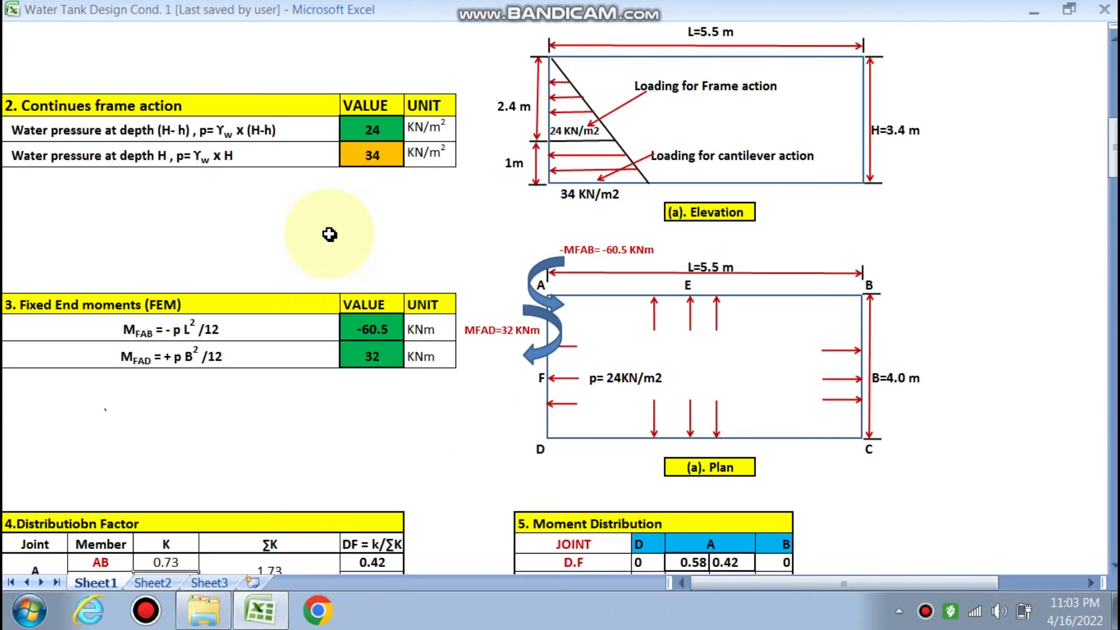
pyautogui.scroll(-12, 373, 292)
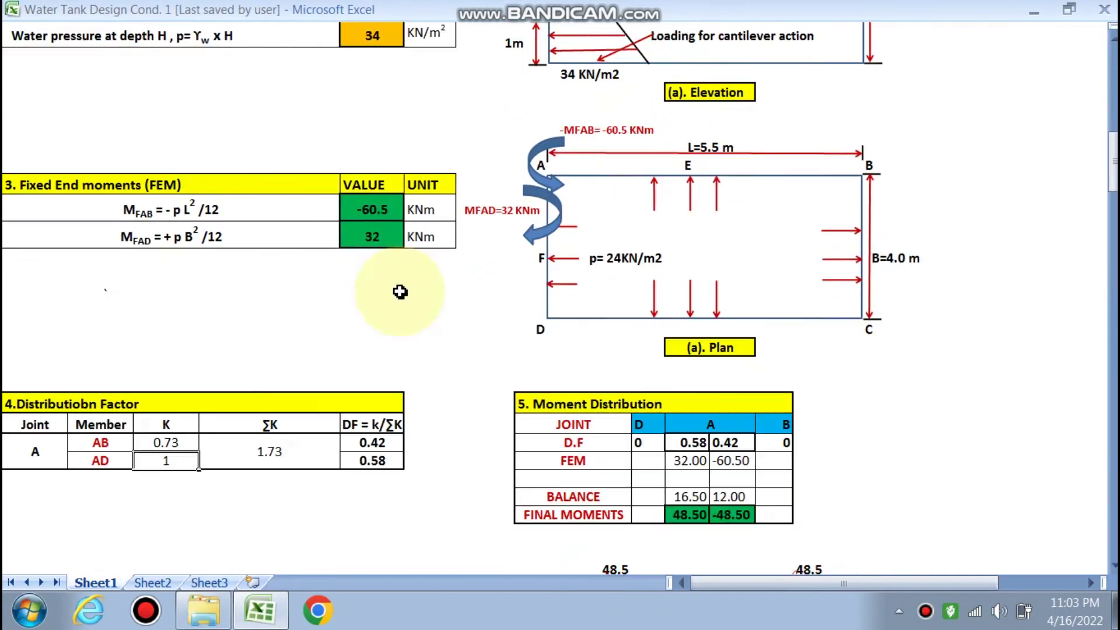
pyautogui.scroll(-5, 400, 292)
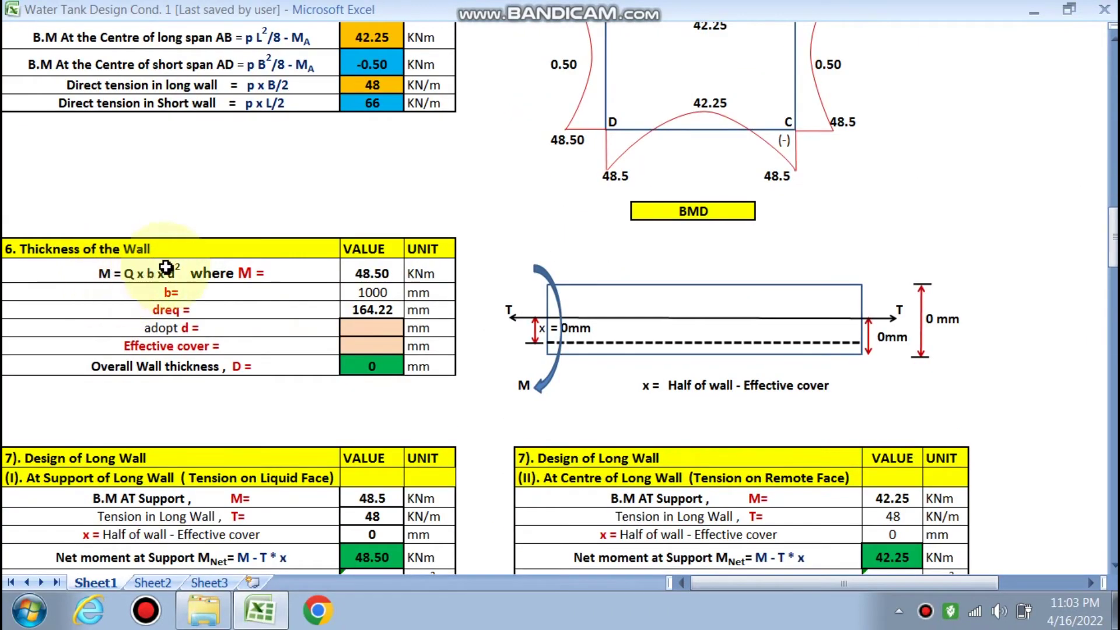
pyautogui.scroll(1, 362, 328)
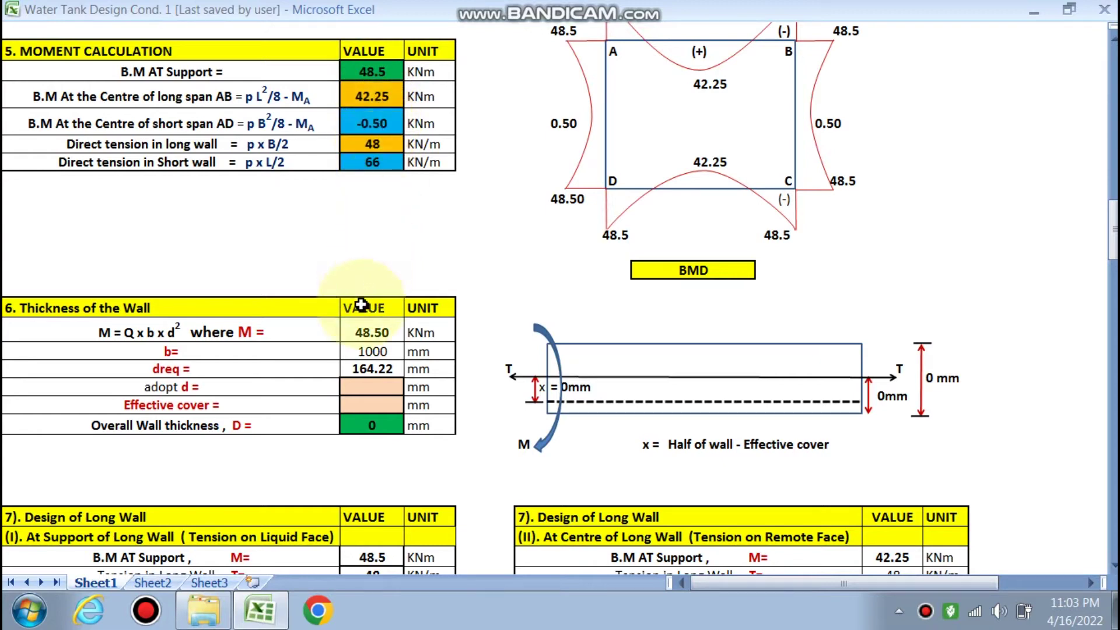
pyautogui.doubleClick(373, 332)
pyautogui.press('Escape')
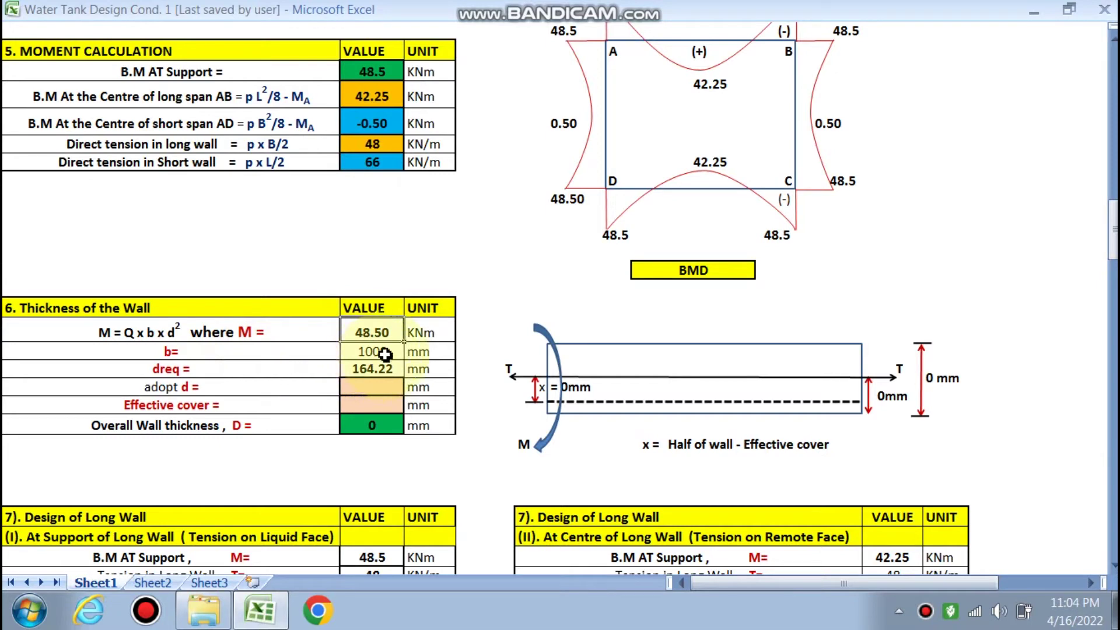
# Set the adopted wall depth d to 200 mm and the effective cover to 50 mm
pyautogui.scroll(-1, 324, 350)
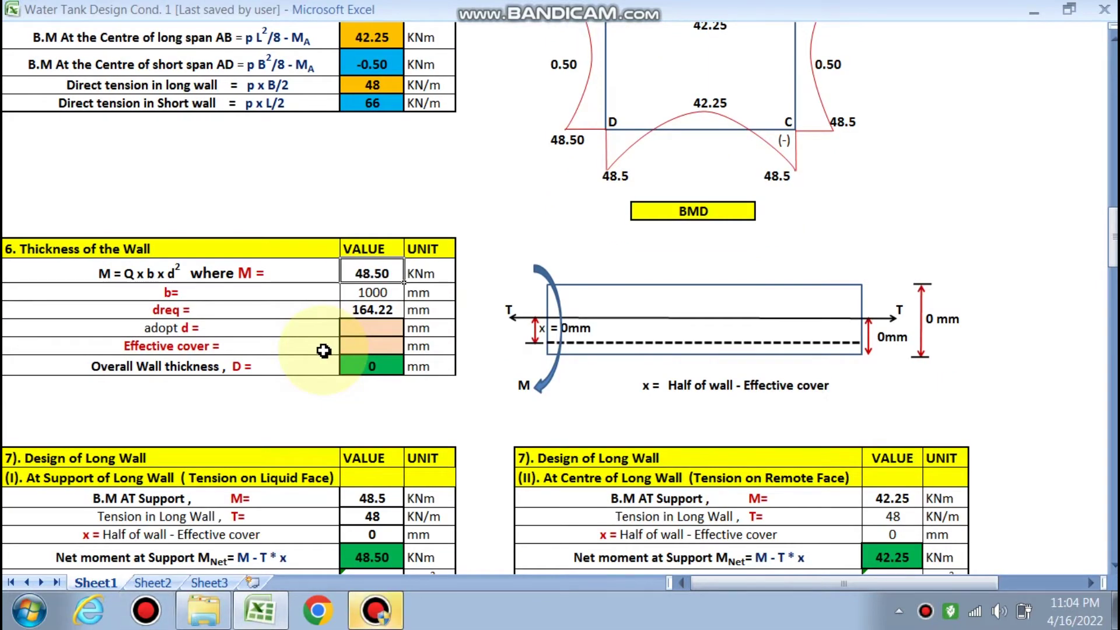
pyautogui.click(359, 331)
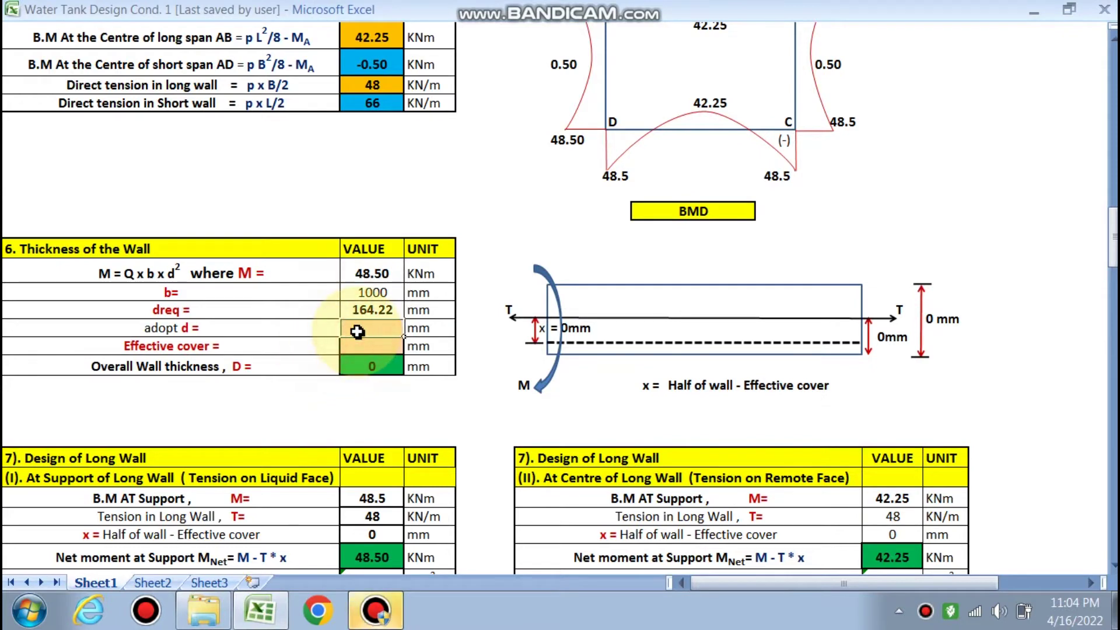
pyautogui.write('200')
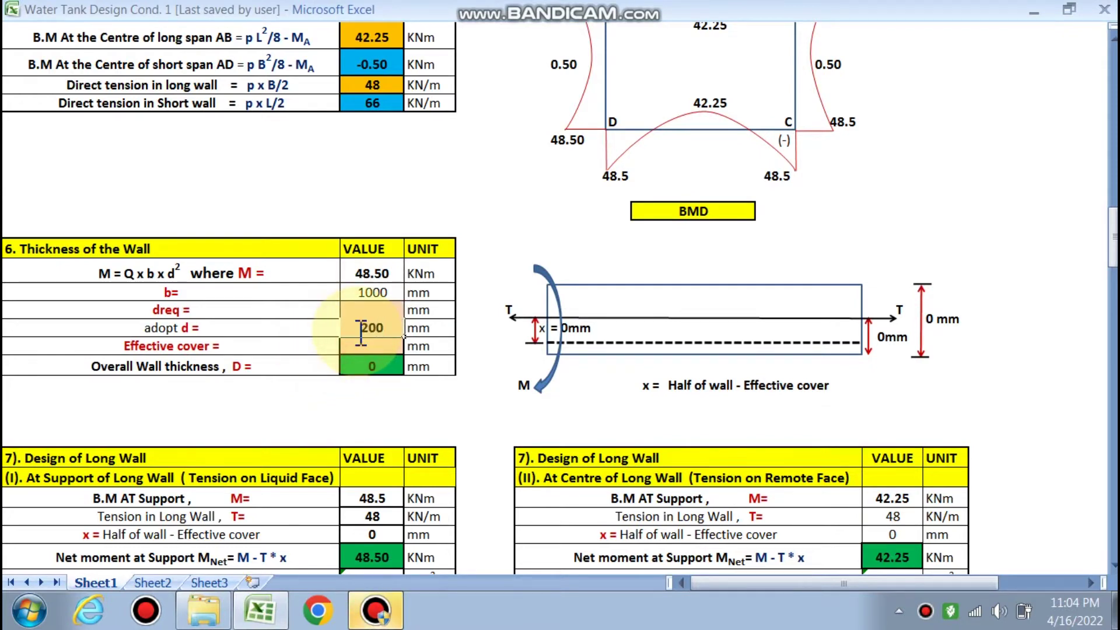
pyautogui.click(359, 384)
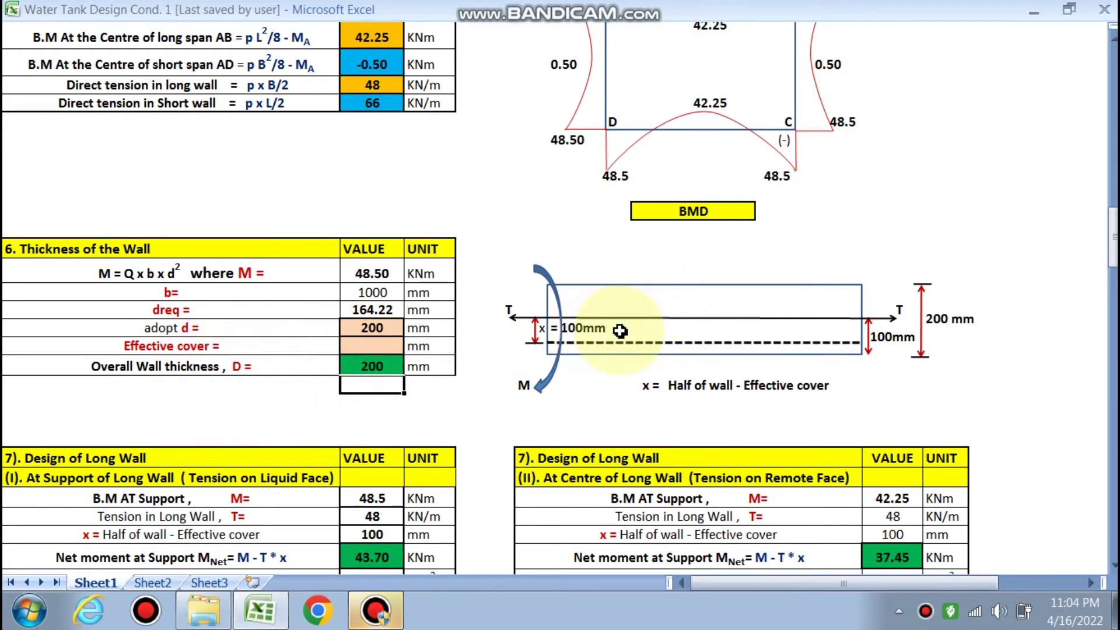
pyautogui.click(531, 229)
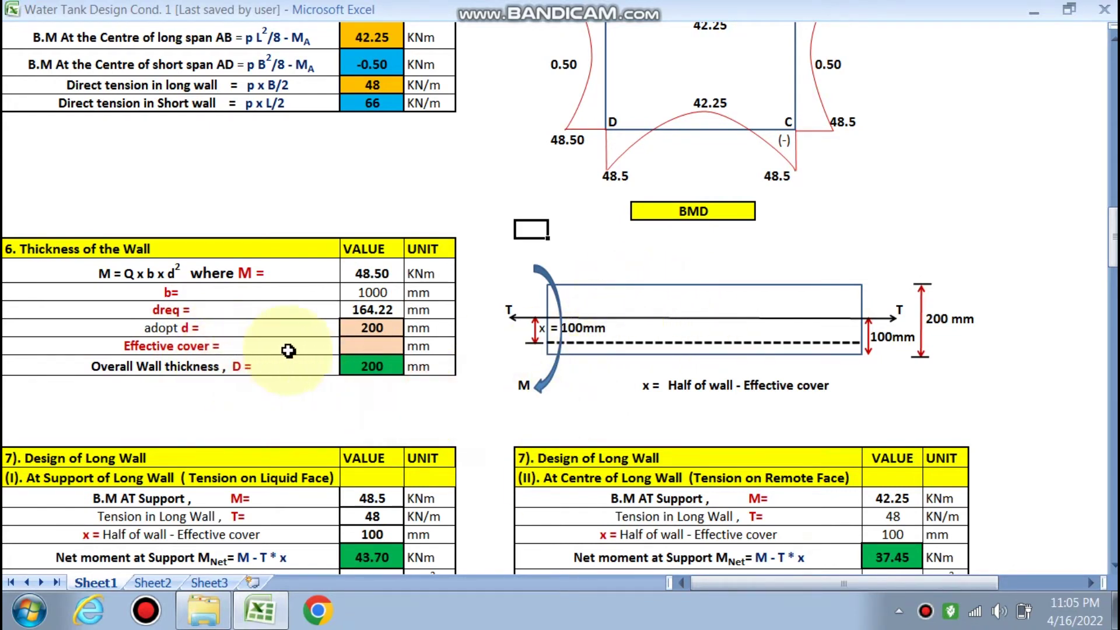
pyautogui.click(368, 346)
pyautogui.write('50')
pyautogui.click(315, 417)
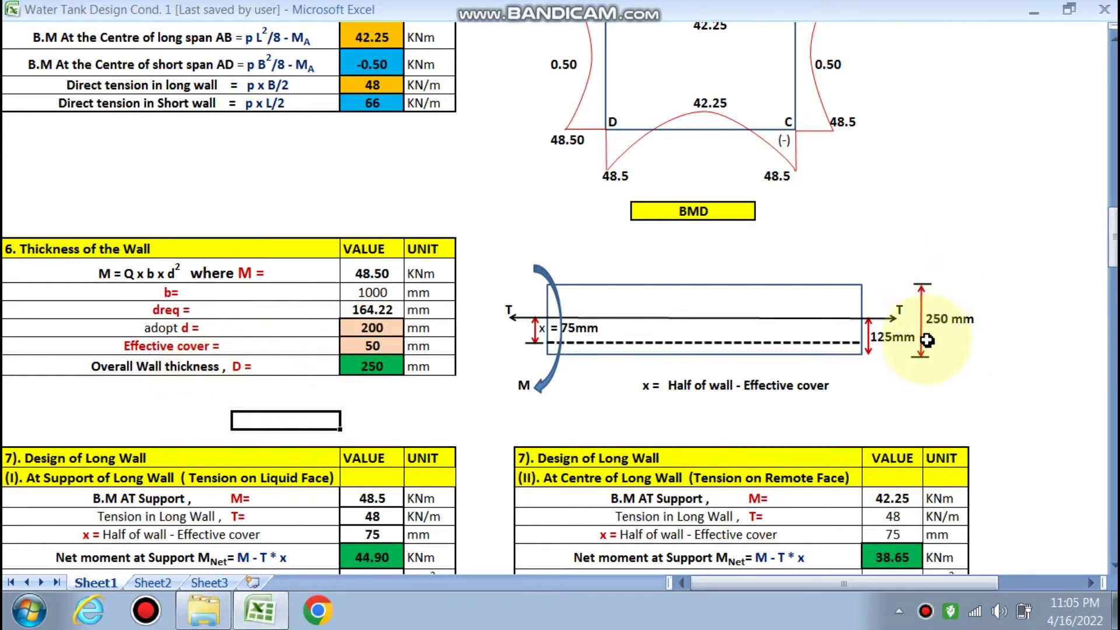
# Examine the long wall design at the support and compare it with the liquid and remote faces on the plan
pyautogui.scroll(-3, 933, 368)
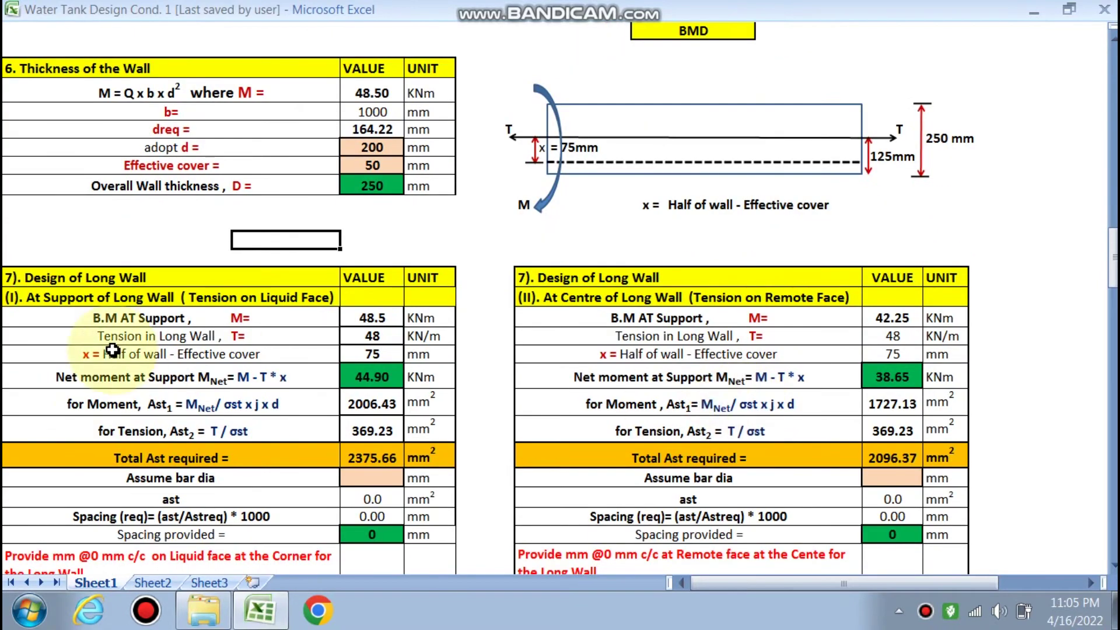
pyautogui.click(439, 241)
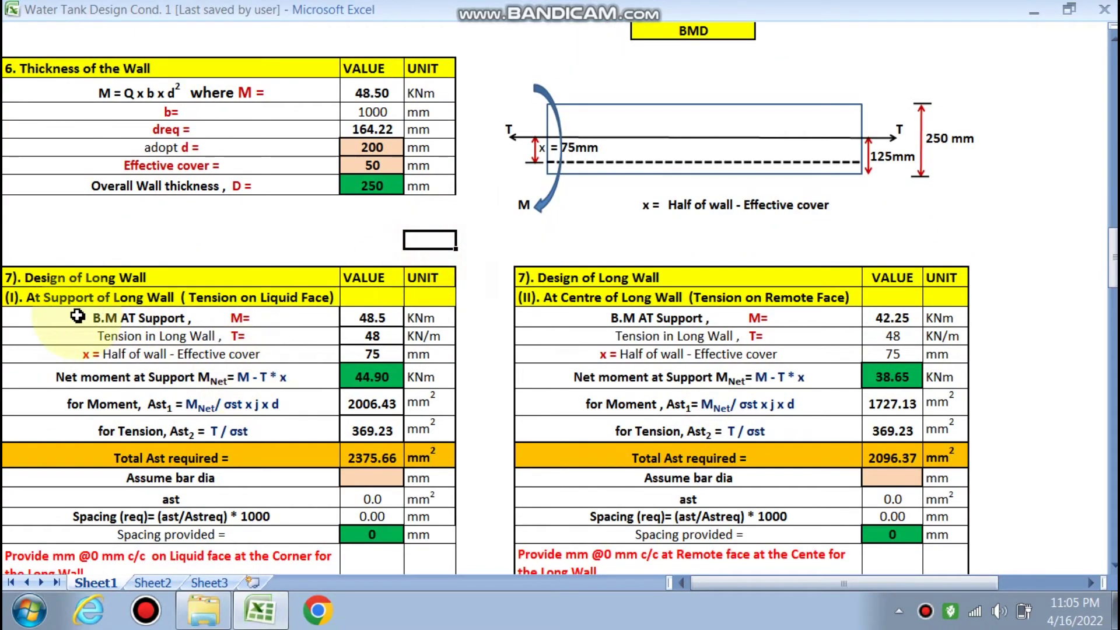
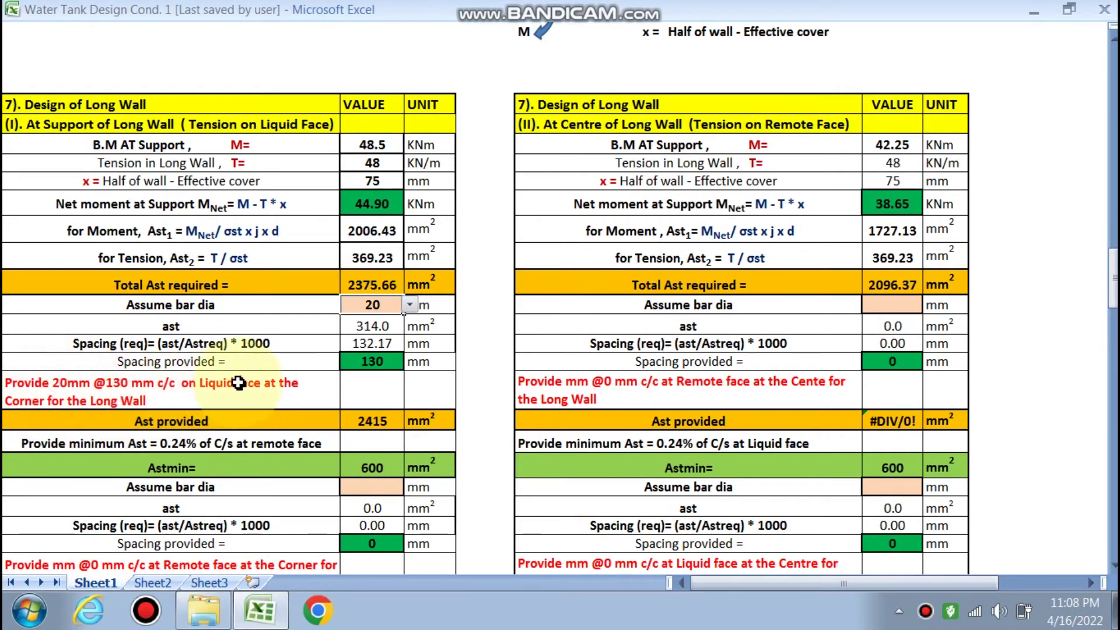
pyautogui.scroll(8, 500, 450)
pyautogui.scroll(15, 500, 450)
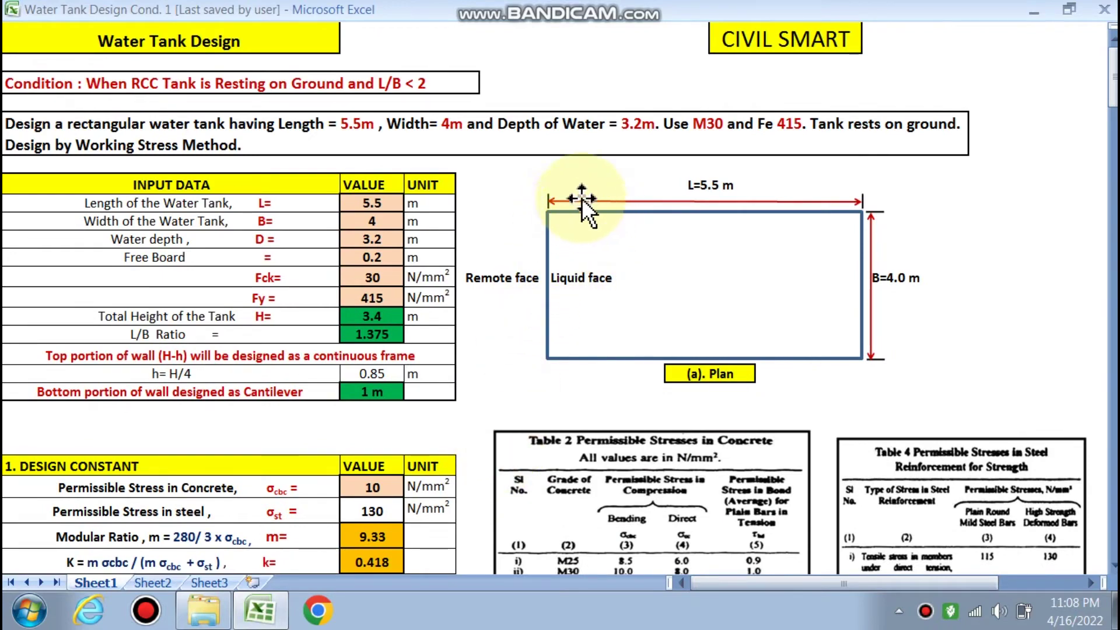
pyautogui.scroll(-10, 508, 295)
pyautogui.scroll(-18, 533, 309)
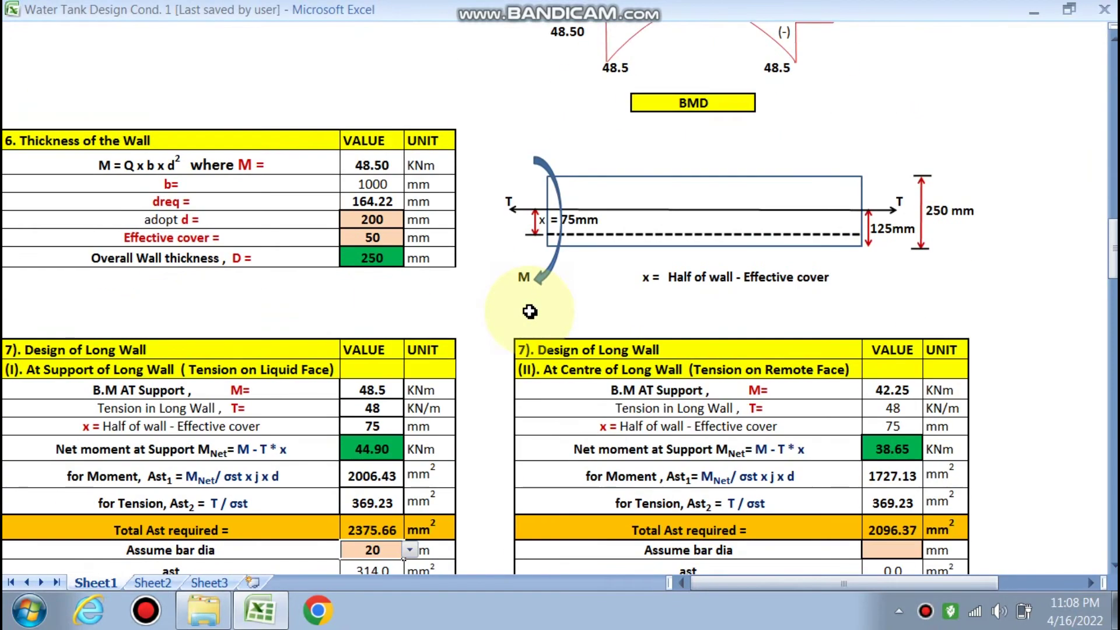
pyautogui.scroll(-5, 530, 311)
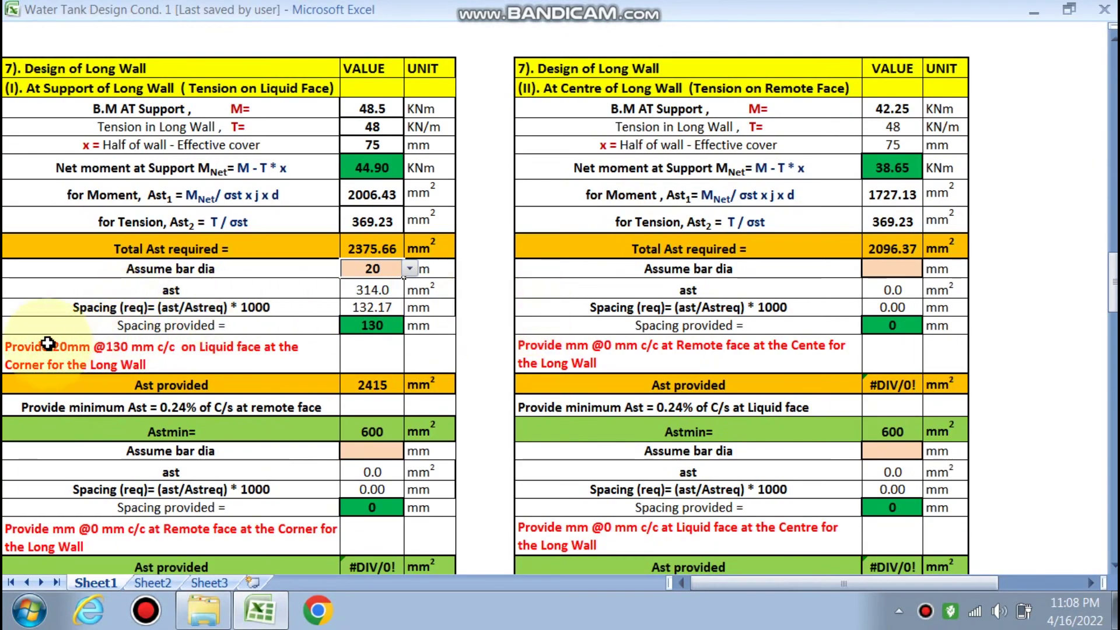
# Choose a 10 mm bar diameter for the minimum remote-face reinforcement at the support of the long wall
pyautogui.scroll(-1, 150, 377)
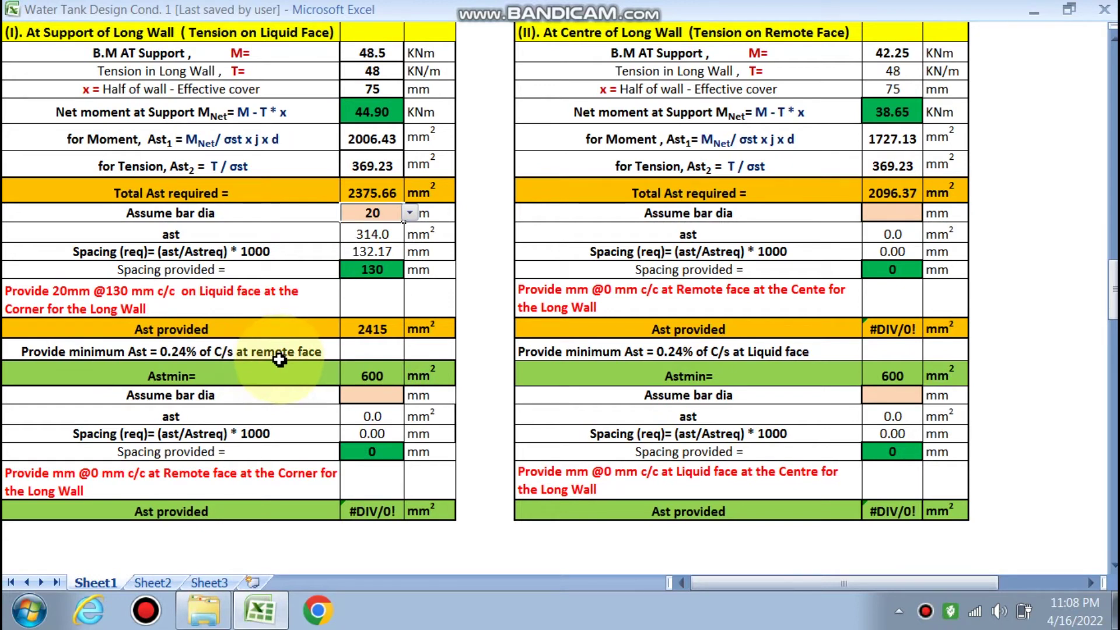
pyautogui.click(362, 395)
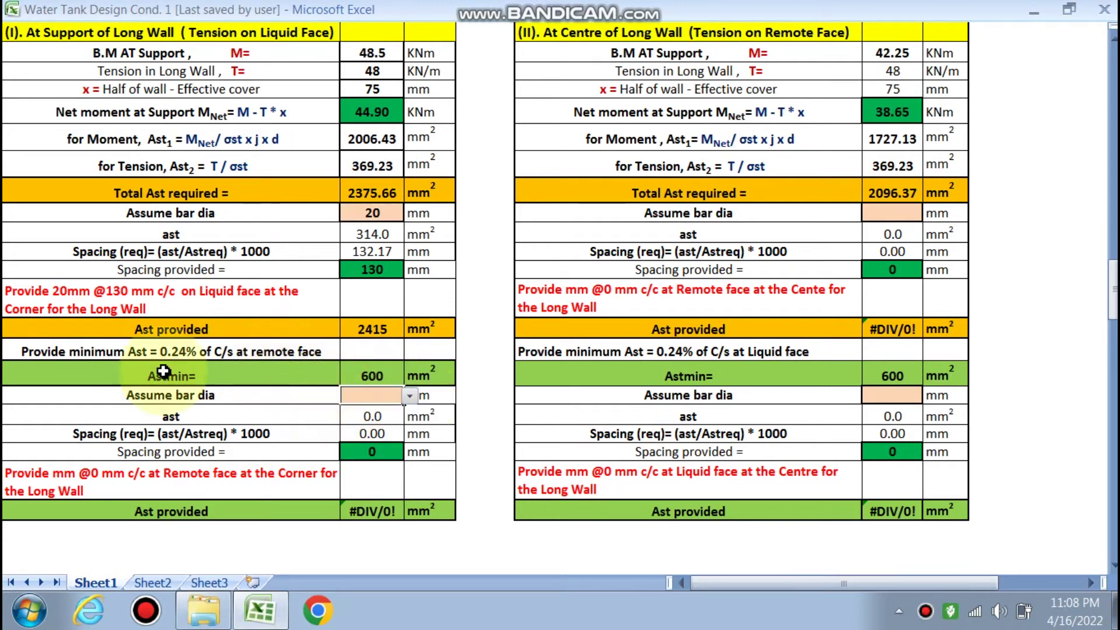
pyautogui.click(410, 396)
pyautogui.click(350, 416)
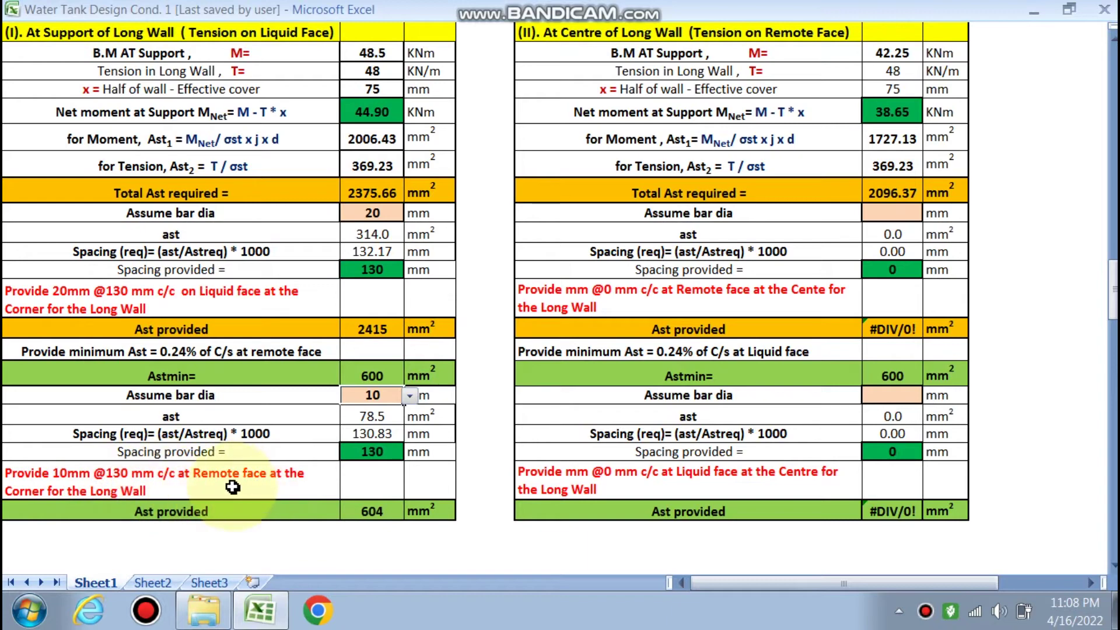
# Examine the design at the centre of the long wall against the plan loading, bending moment diagram and moment calculation
pyautogui.scroll(2, 806, 473)
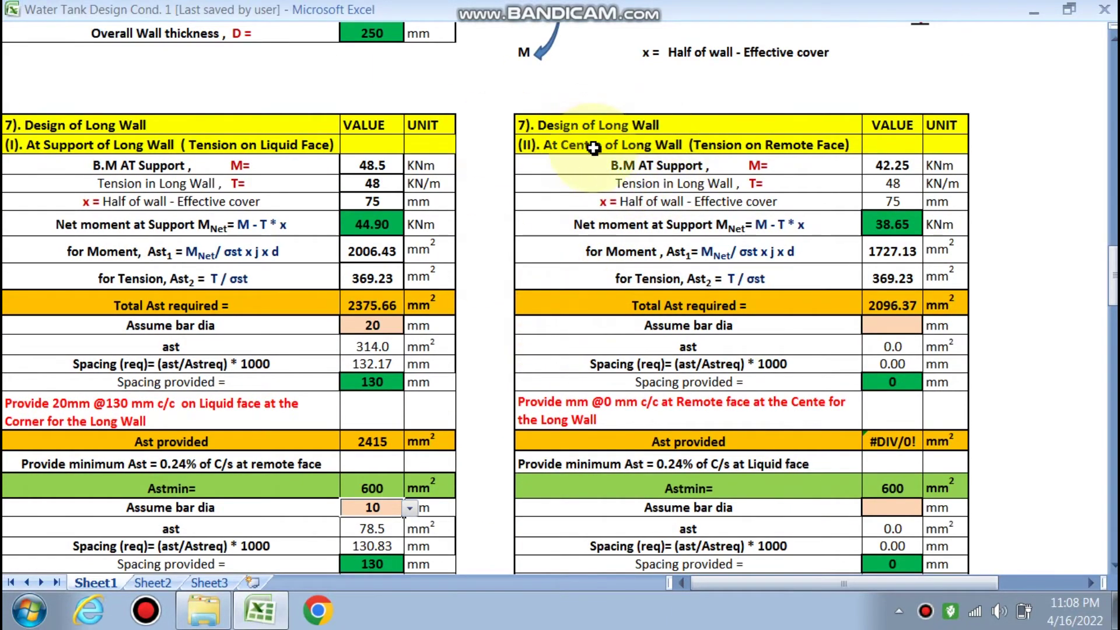
pyautogui.scroll(15, 887, 210)
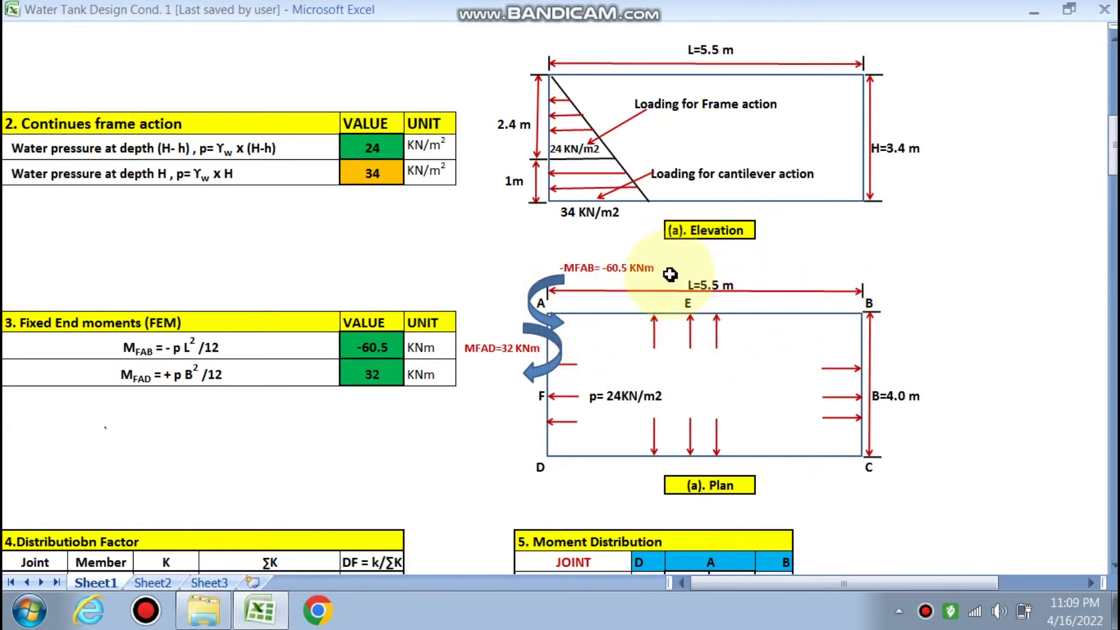
pyautogui.scroll(-15, 681, 297)
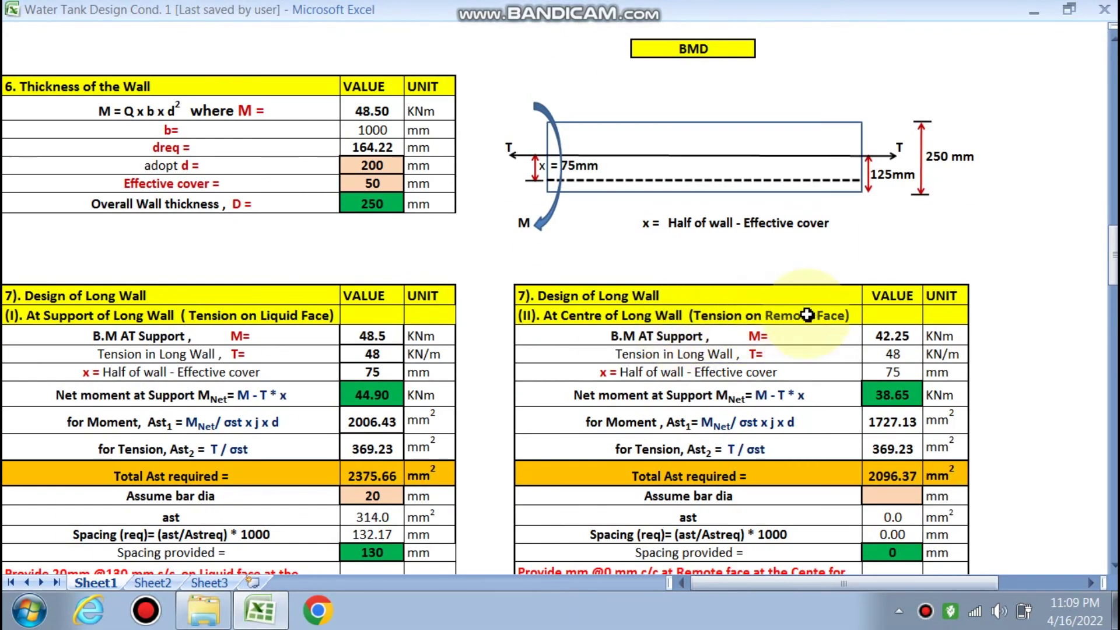
pyautogui.scroll(-2, 759, 324)
pyautogui.scroll(-1, 668, 233)
pyautogui.scroll(2, 747, 280)
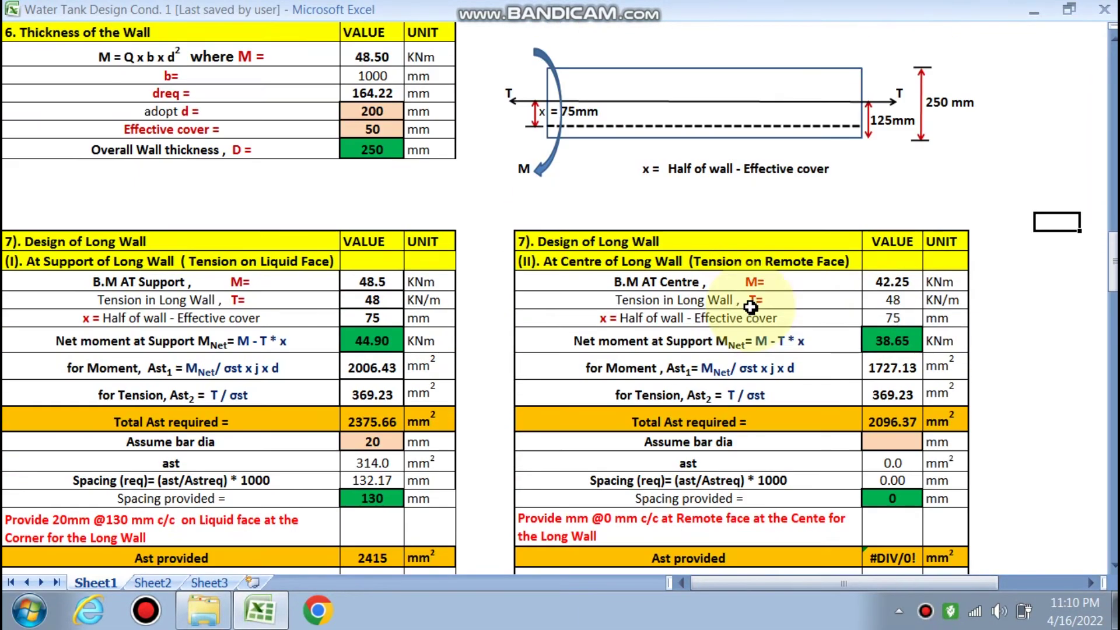
pyautogui.scroll(3, 386, 257)
pyautogui.scroll(3, 385, 214)
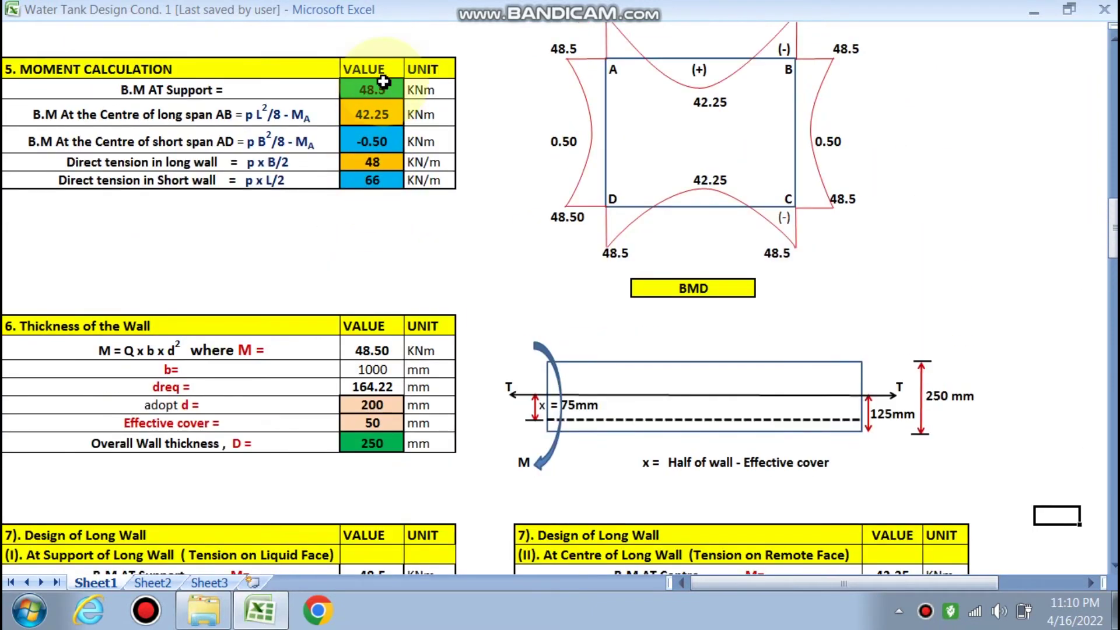
pyautogui.scroll(-4, 641, 316)
pyautogui.scroll(-2, 641, 316)
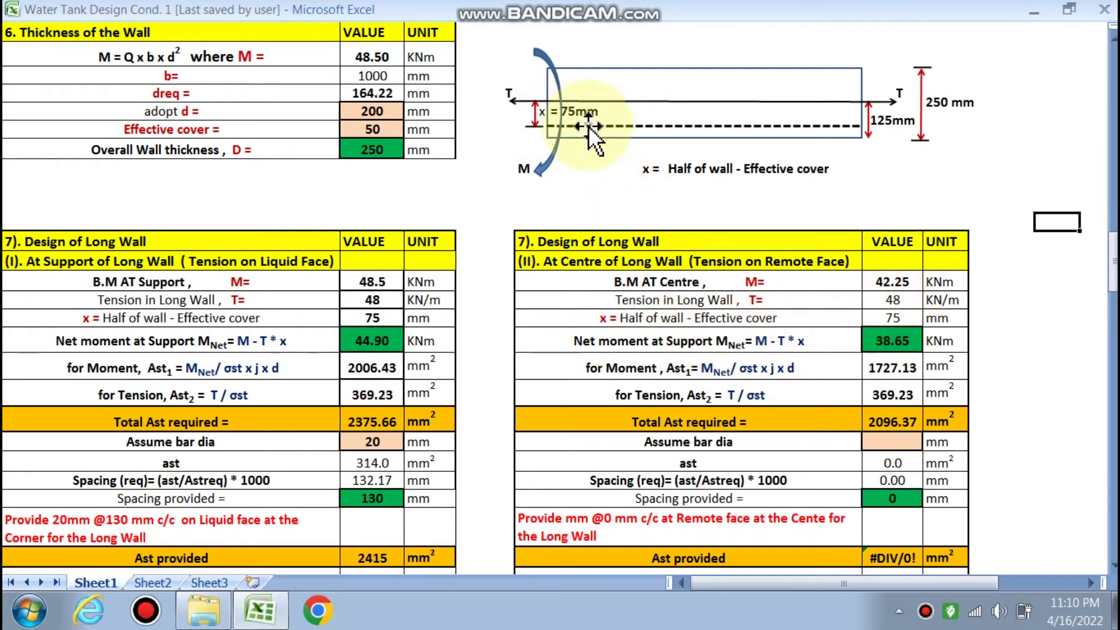
# Choose a 20 mm bar diameter for the main remote-face reinforcement at the centre of the long wall
pyautogui.scroll(-1, 878, 332)
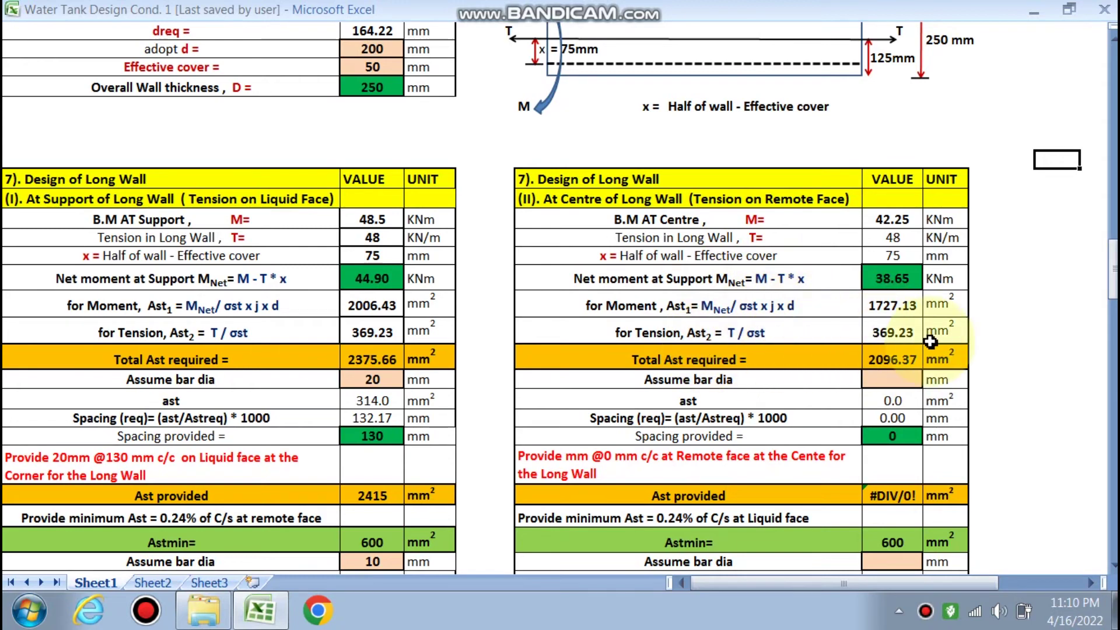
pyautogui.scroll(-1, 759, 404)
pyautogui.scroll(-1, 759, 404)
pyautogui.click(896, 270)
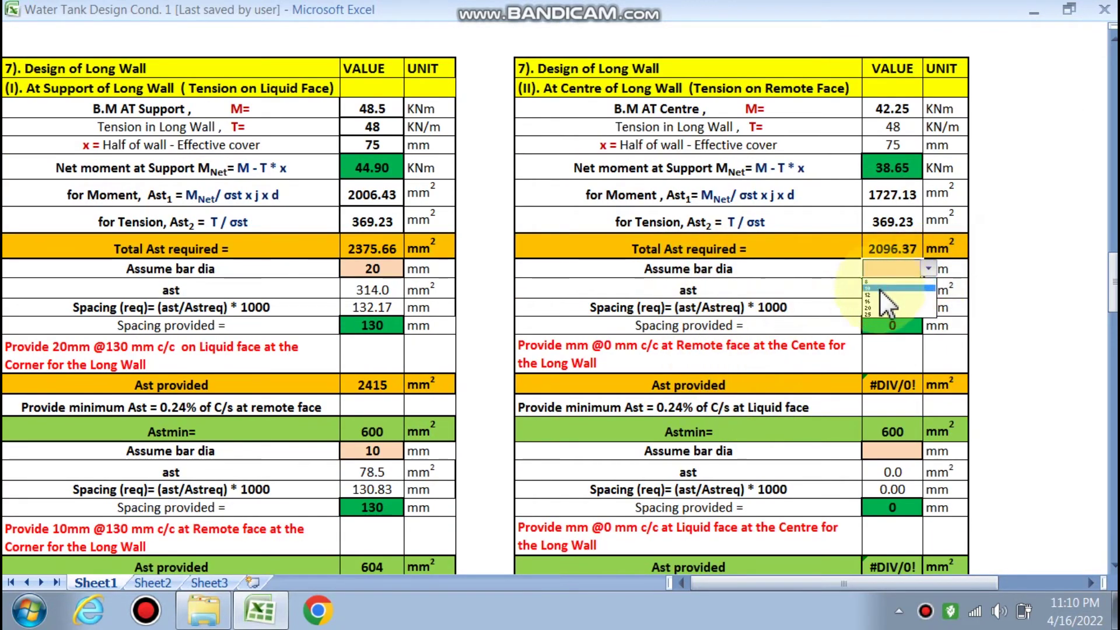
pyautogui.click(874, 308)
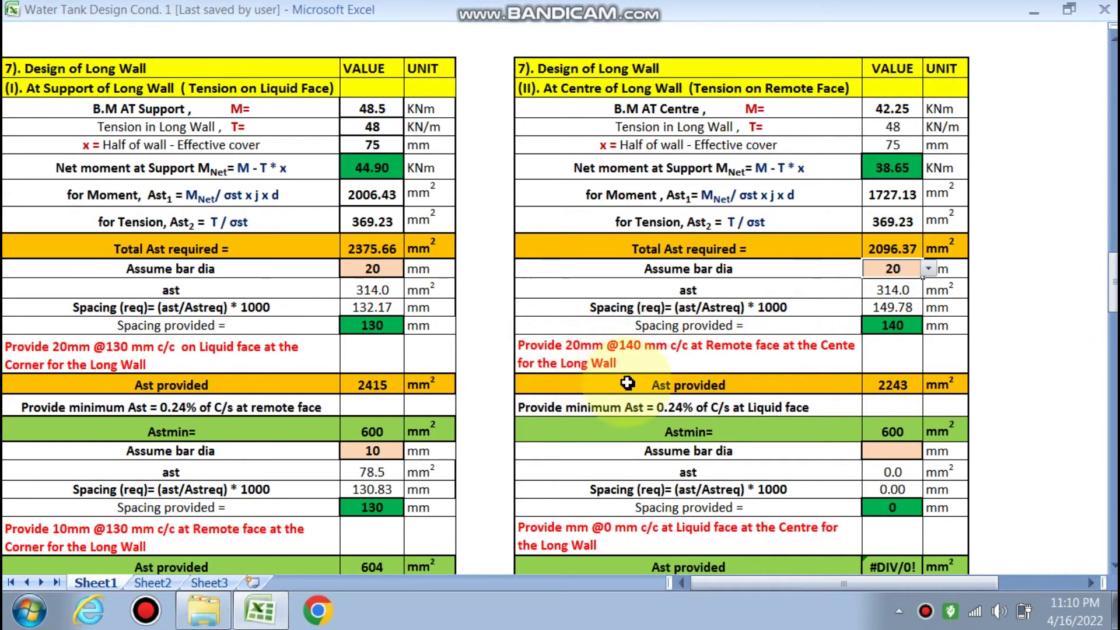
# Choose a 10 mm bar diameter for the minimum liquid-face reinforcement at the centre of the long wall
pyautogui.scroll(-2, 733, 388)
pyautogui.click(904, 338)
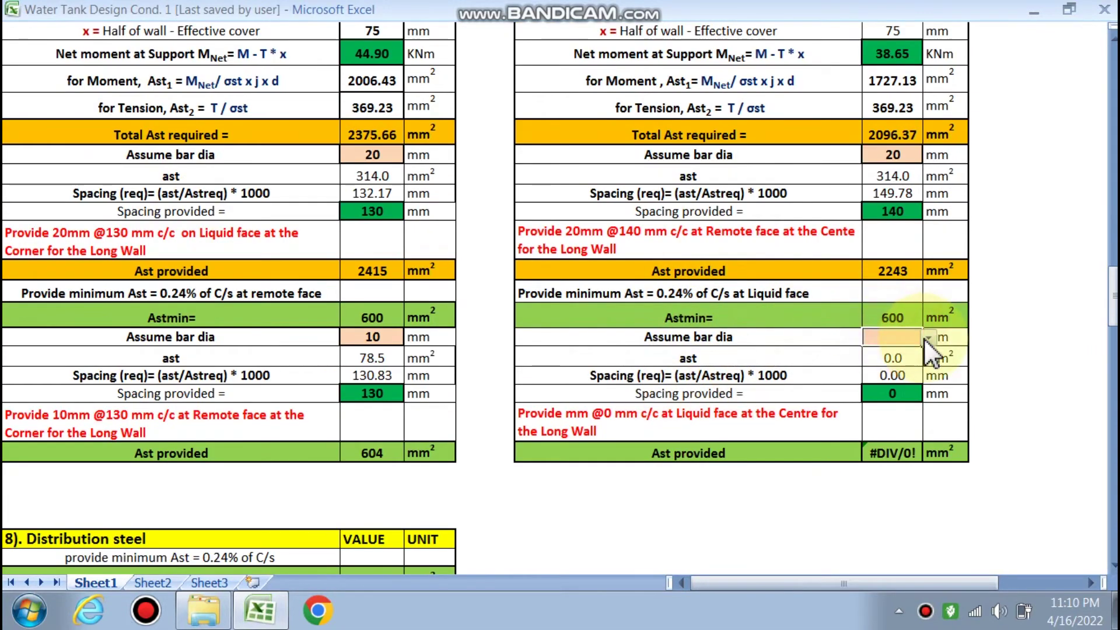
pyautogui.click(928, 337)
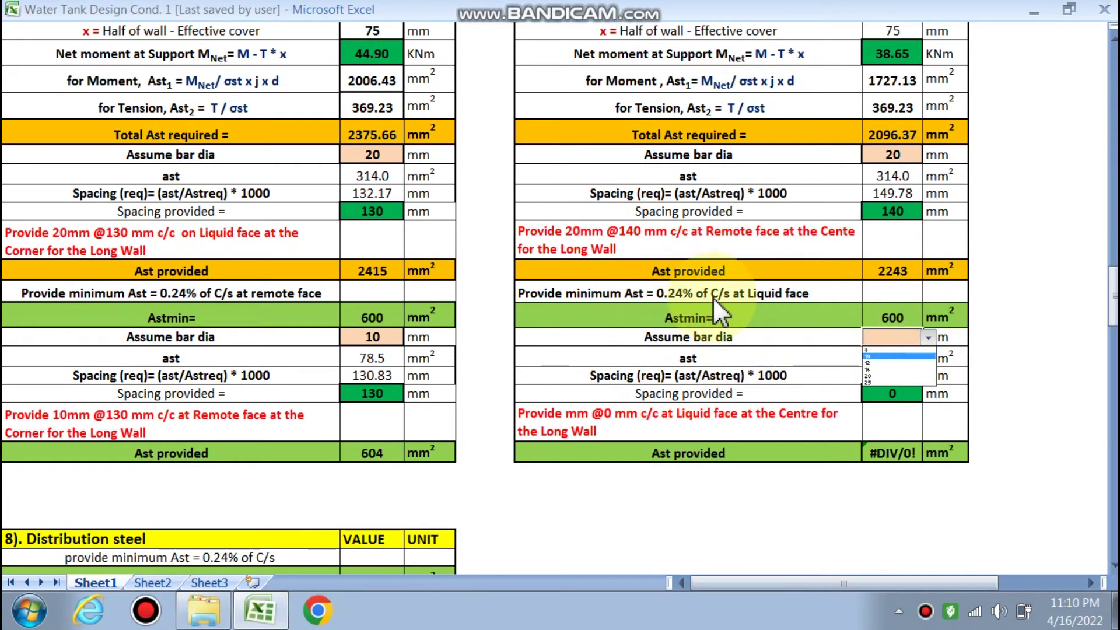
pyautogui.click(881, 357)
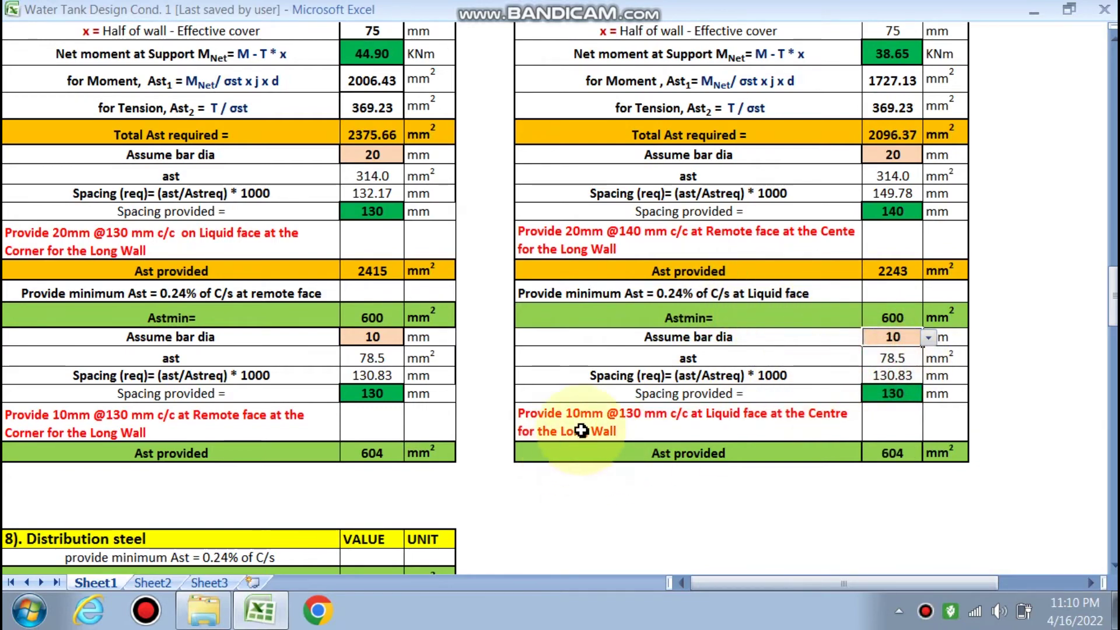
# Choose a 10 mm bar diameter for the distribution steel on each face of the long wall
pyautogui.scroll(-5, 595, 380)
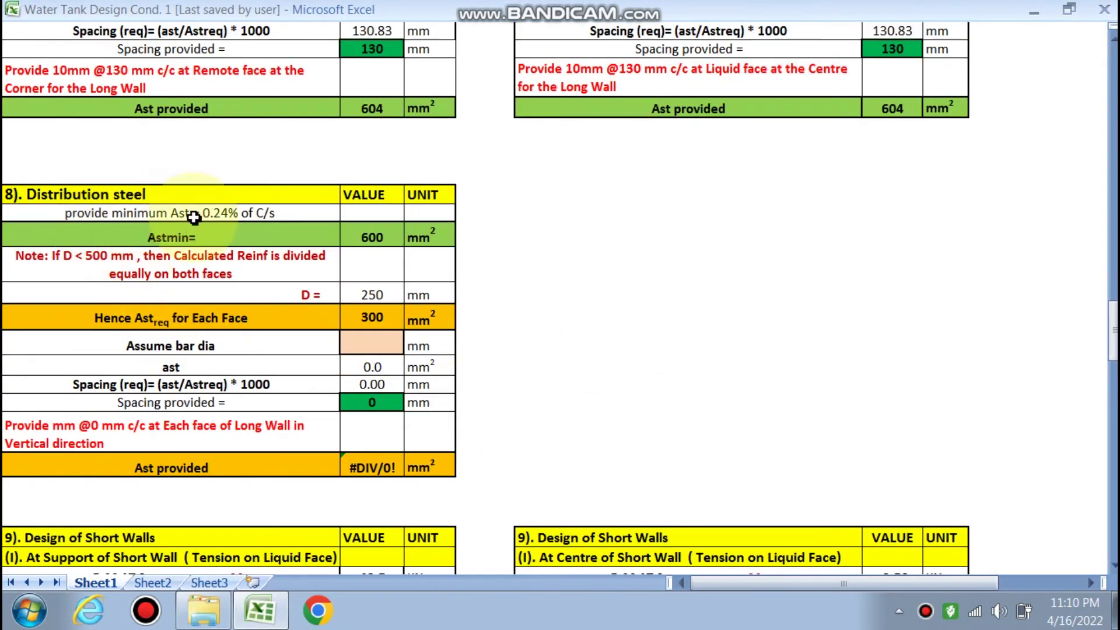
pyautogui.scroll(1, 193, 320)
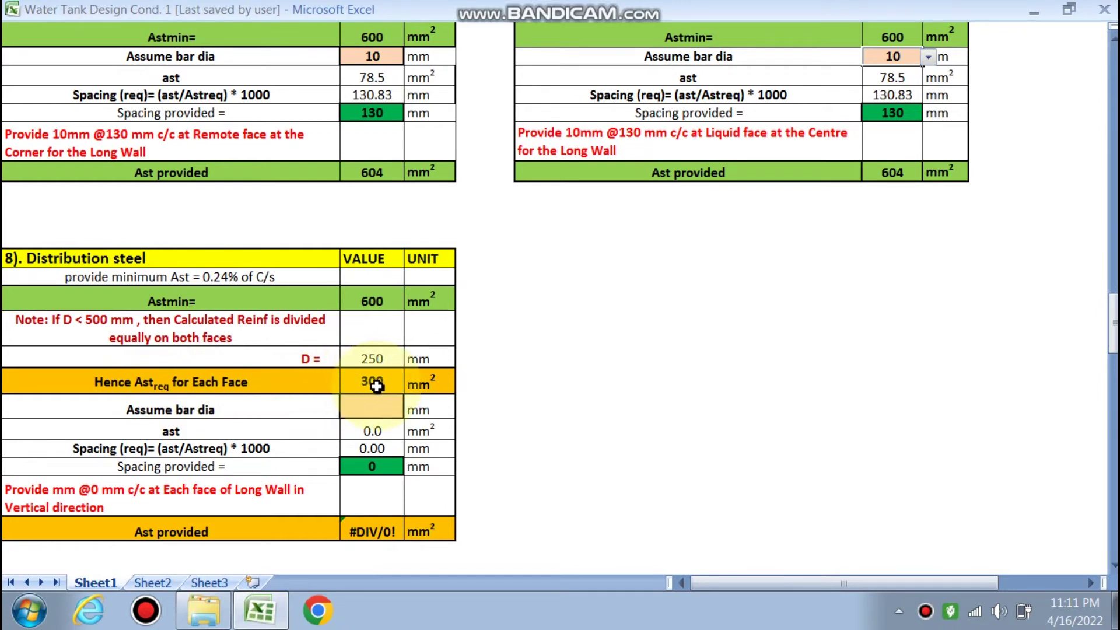
pyautogui.click(364, 411)
pyautogui.click(410, 410)
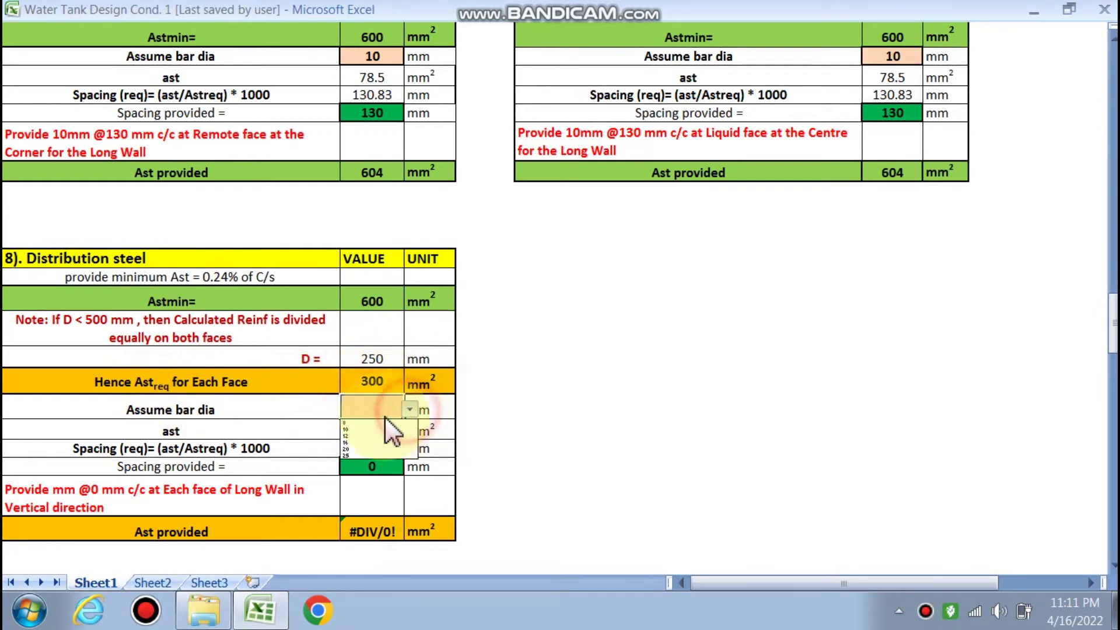
pyautogui.click(360, 430)
pyautogui.click(499, 411)
# Examine the reinforcement plan and compare the short wall design at the support with the bending moment diagram and moment calculation
pyautogui.scroll(-1, 499, 412)
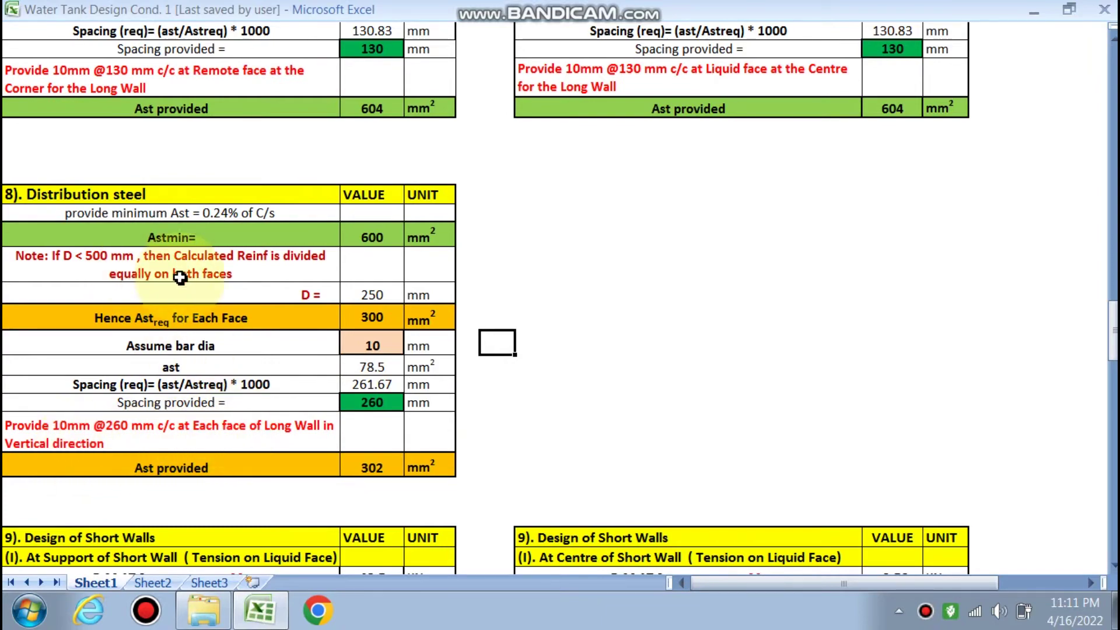
pyautogui.scroll(-10, 200, 315)
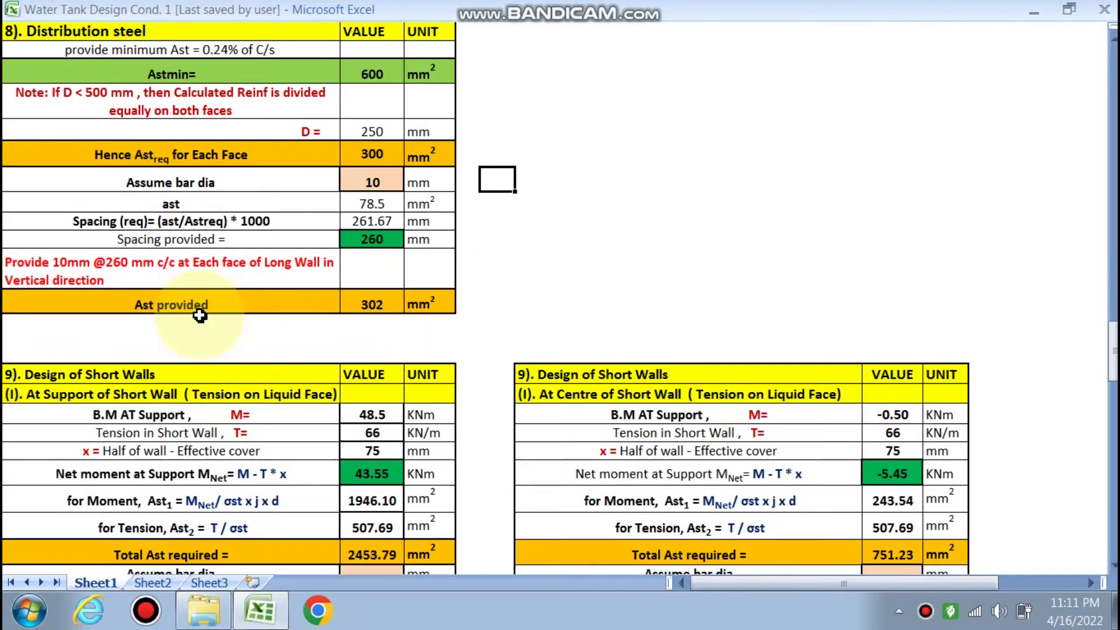
pyautogui.scroll(-11, 732, 264)
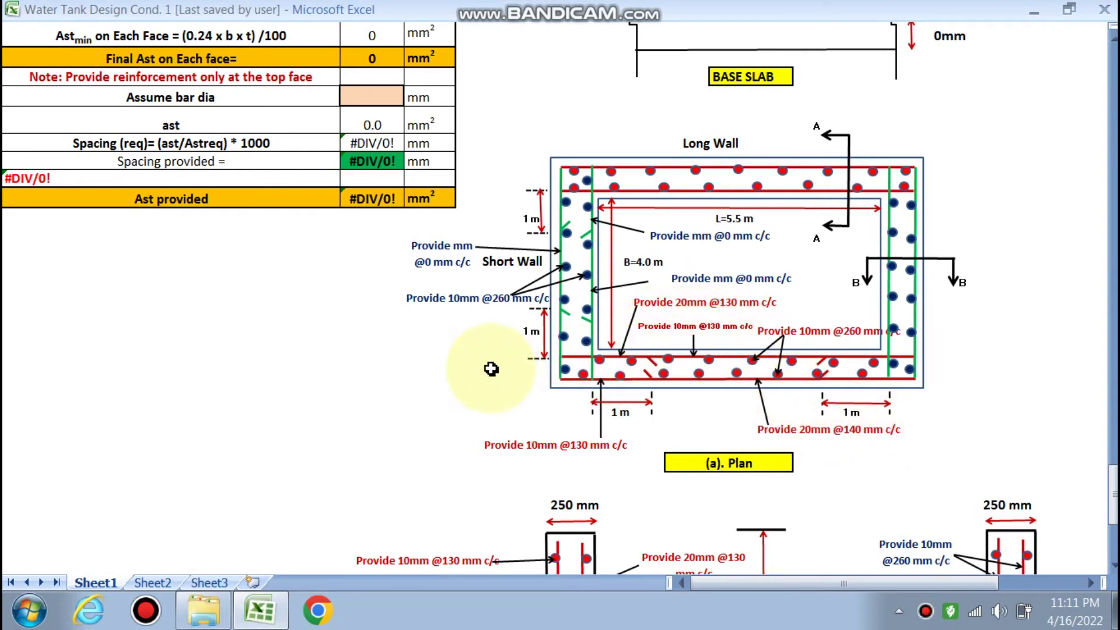
pyautogui.scroll(8, 367, 370)
pyautogui.scroll(10, 367, 371)
pyautogui.scroll(-6, 367, 371)
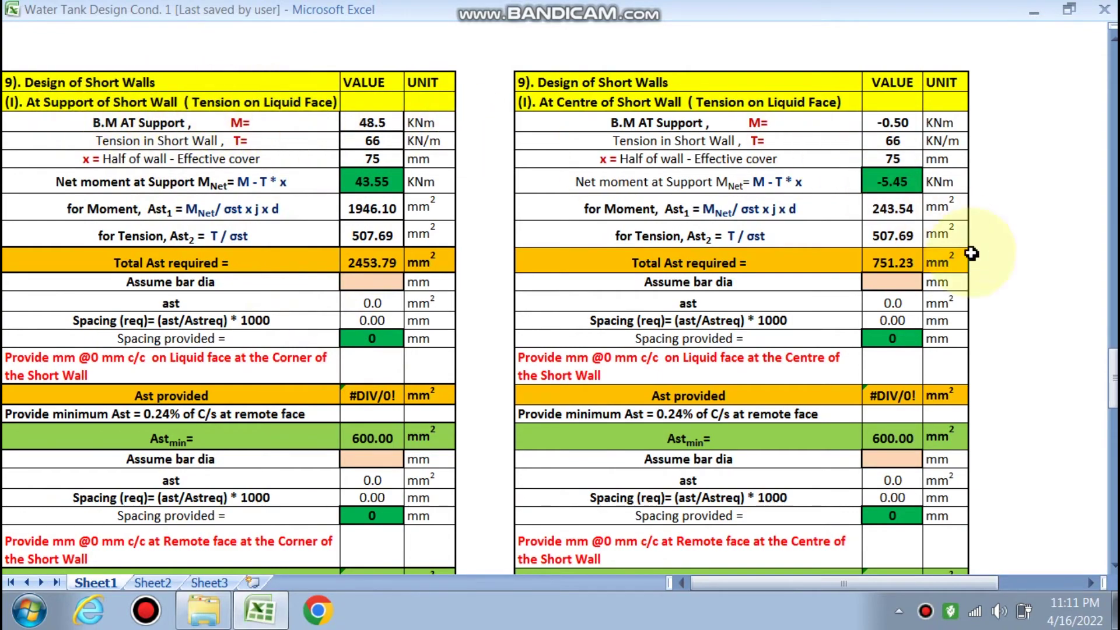
pyautogui.moveTo(1113, 380); pyautogui.dragTo(1105, 175)
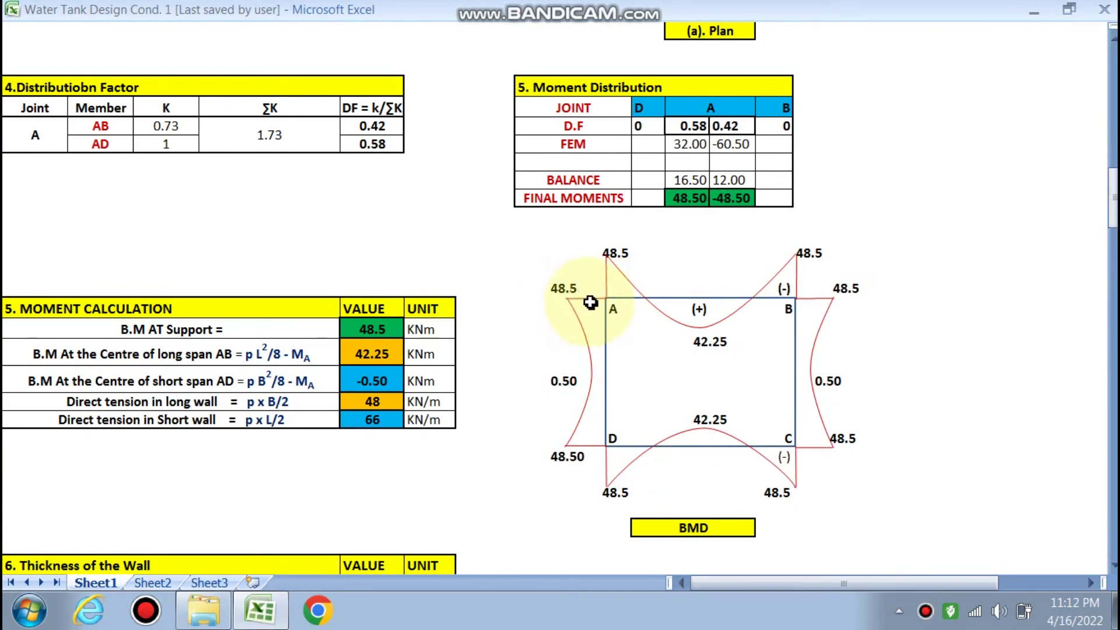
pyautogui.moveTo(1113, 201); pyautogui.dragTo(1108, 374)
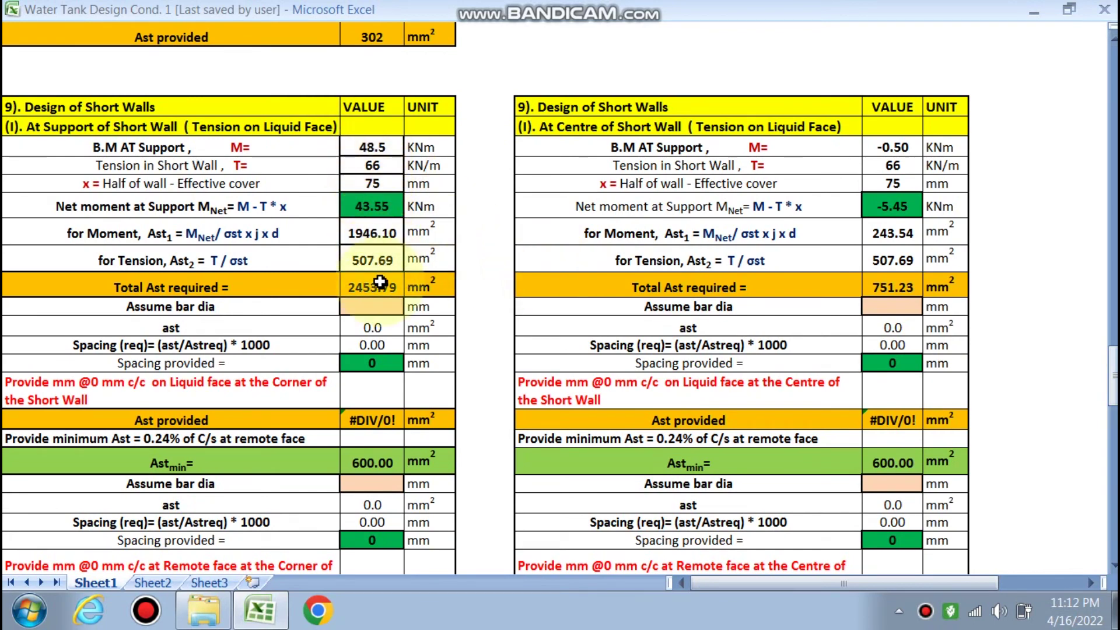
# At the short wall support, choose 20 mm bars for the liquid face and 10 mm bars for the minimum remote-face reinforcement
pyautogui.click(350, 346)
pyautogui.scroll(-1, 164, 404)
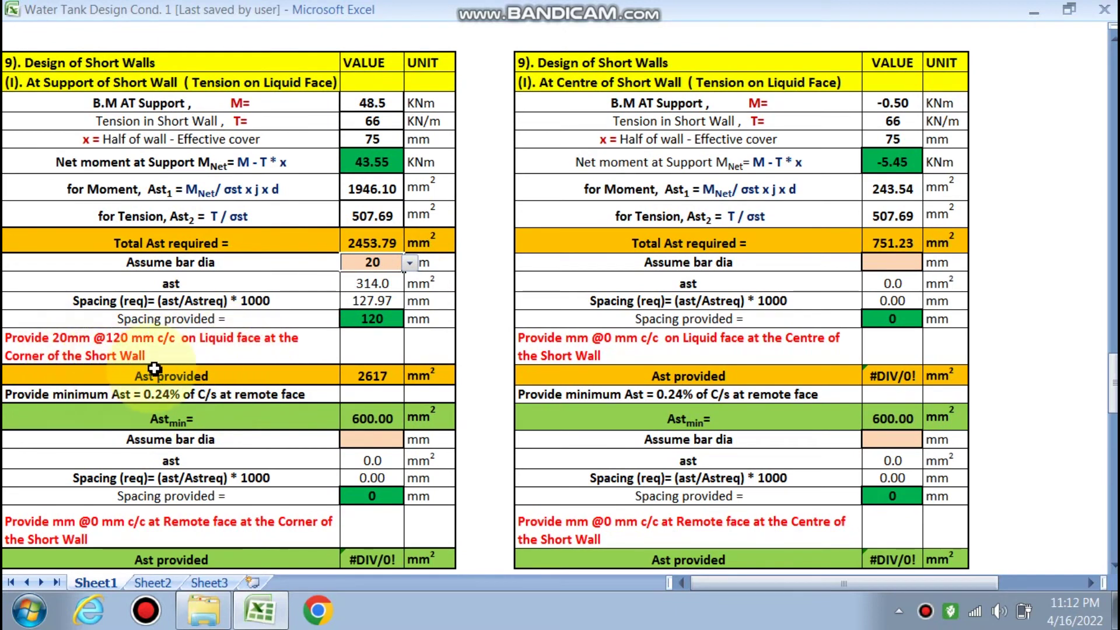
pyautogui.scroll(-1, 140, 369)
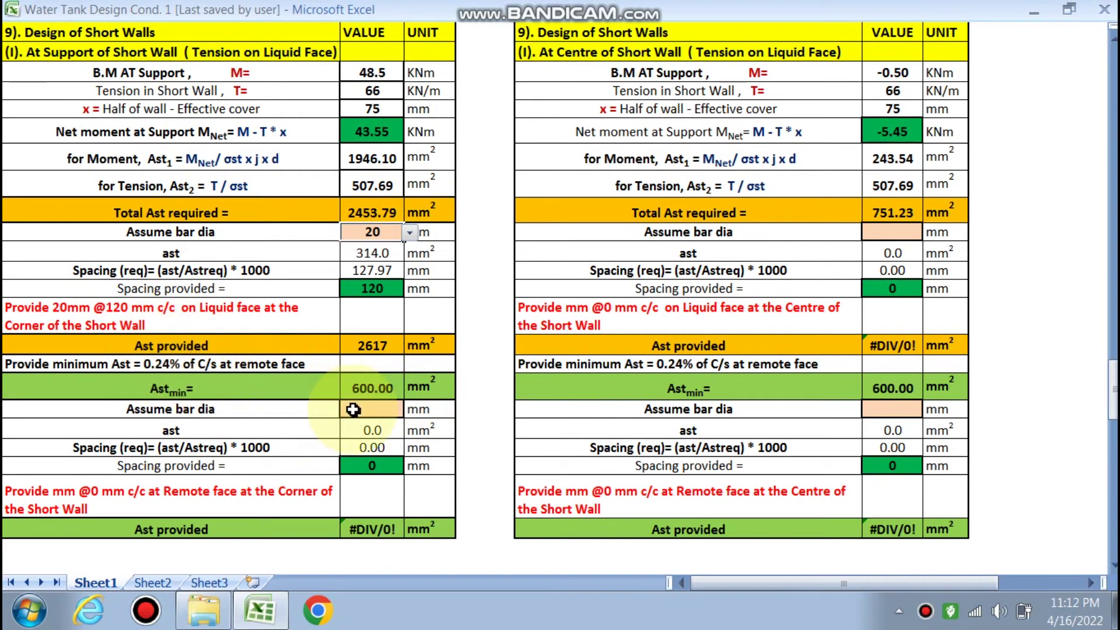
pyautogui.click(403, 410)
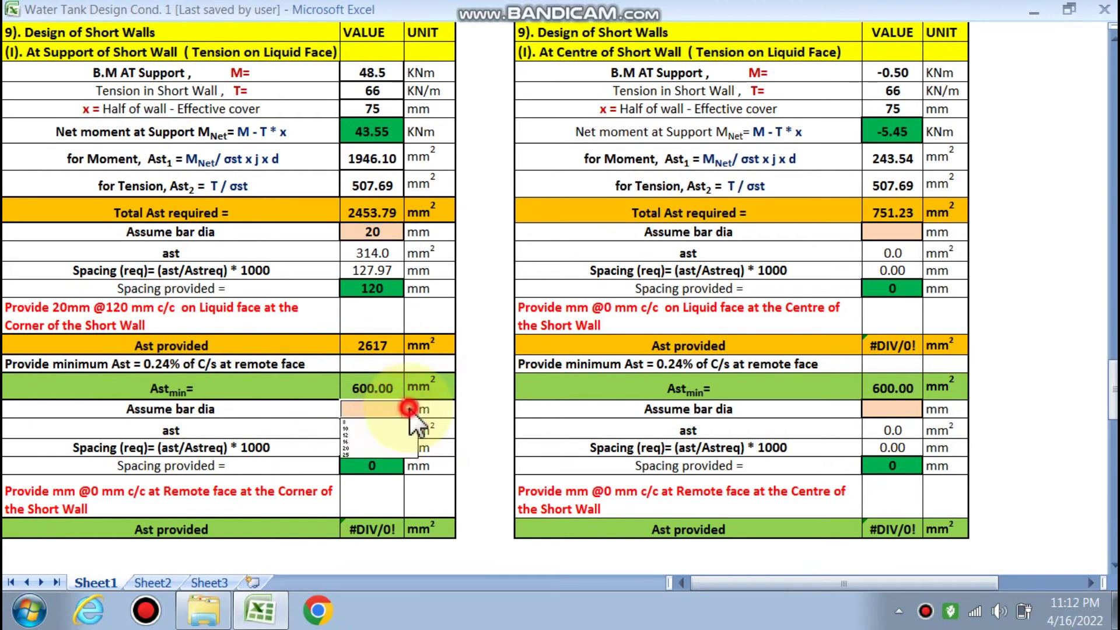
pyautogui.click(410, 409)
pyautogui.click(358, 430)
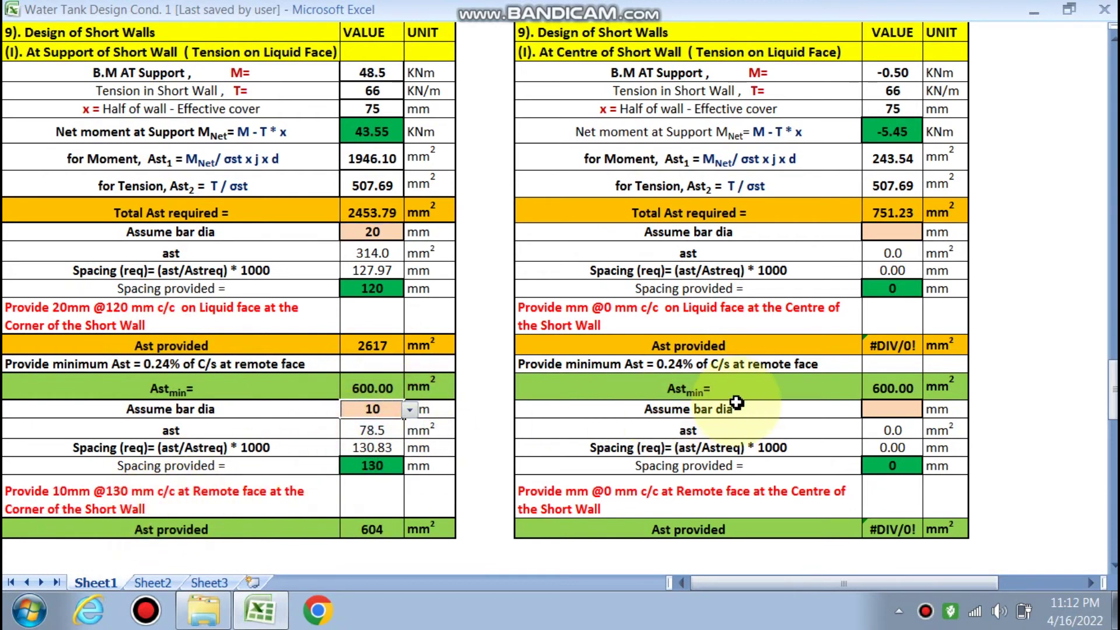
# Check the short wall's mid-span moment on the bending moment diagram and choose 12 mm liquid-face bars at its centre
pyautogui.scroll(1, 738, 402)
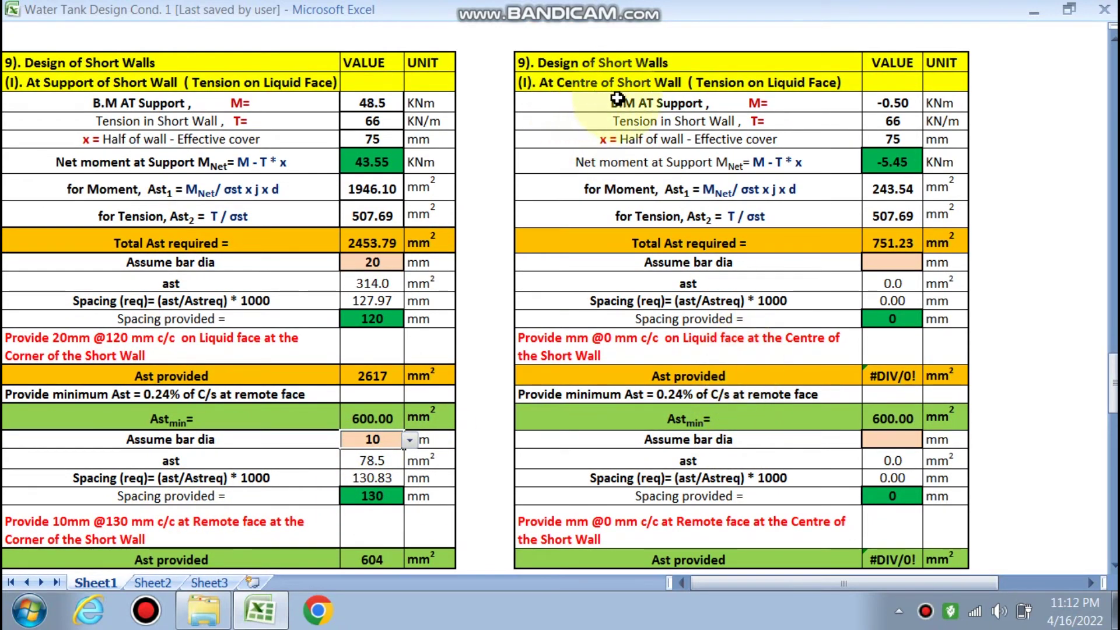
pyautogui.moveTo(1114, 382); pyautogui.dragTo(1114, 204)
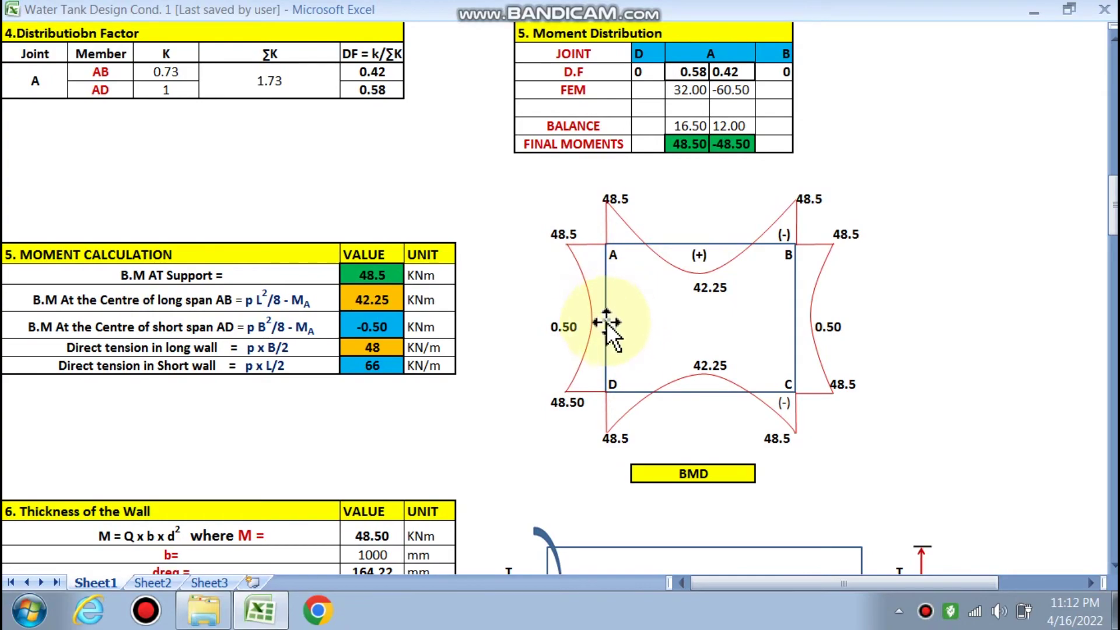
pyautogui.scroll(-15, 607, 322)
pyautogui.scroll(-8, 602, 322)
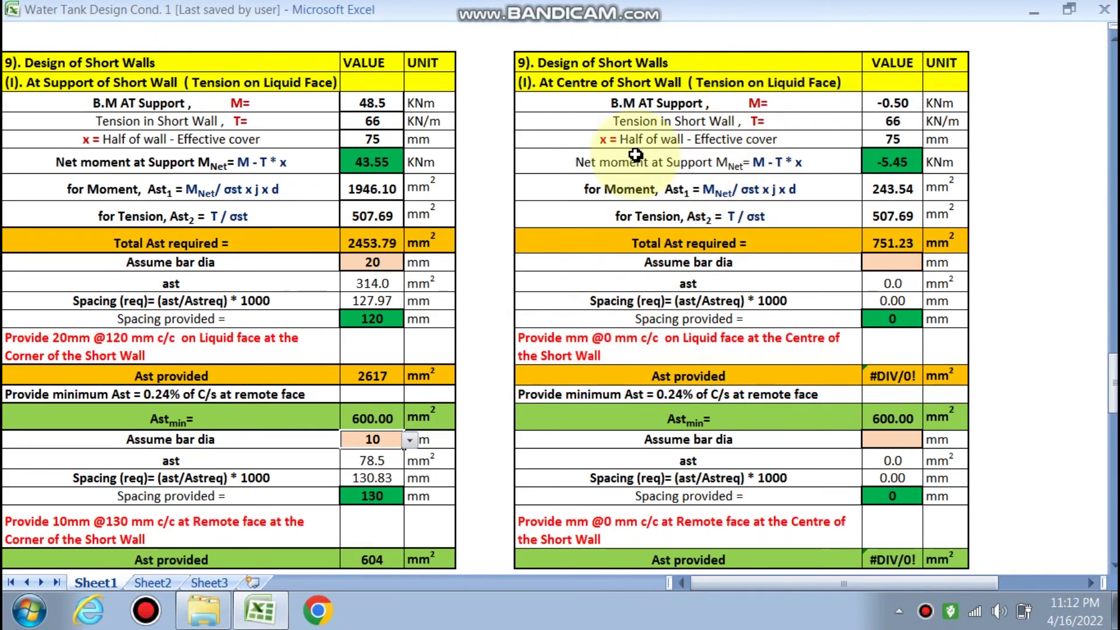
pyautogui.click(891, 262)
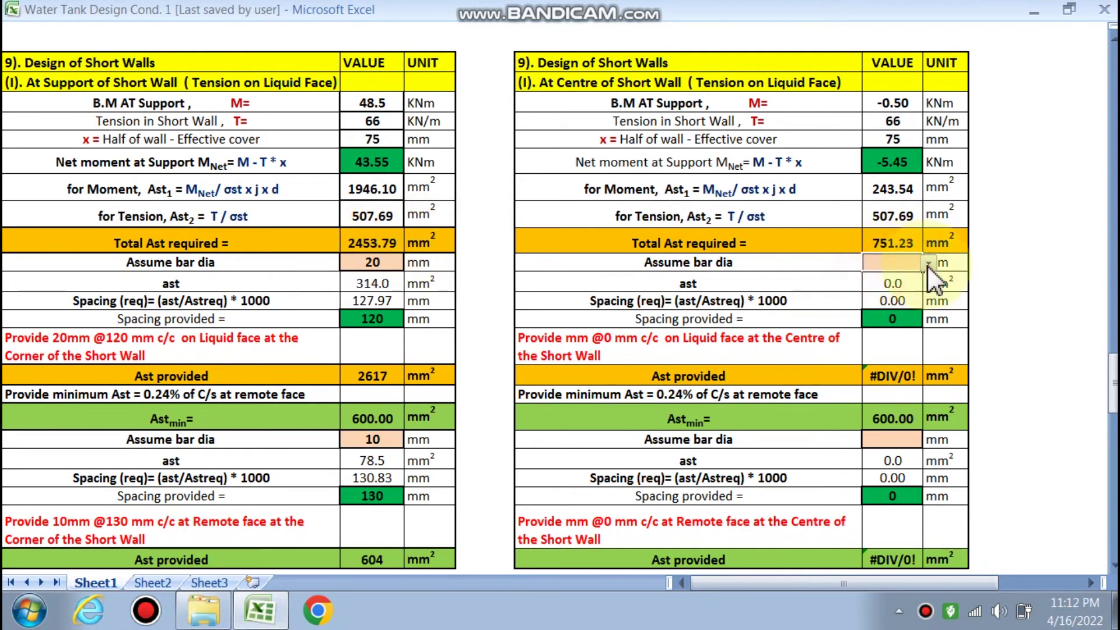
pyautogui.click(928, 263)
pyautogui.click(884, 288)
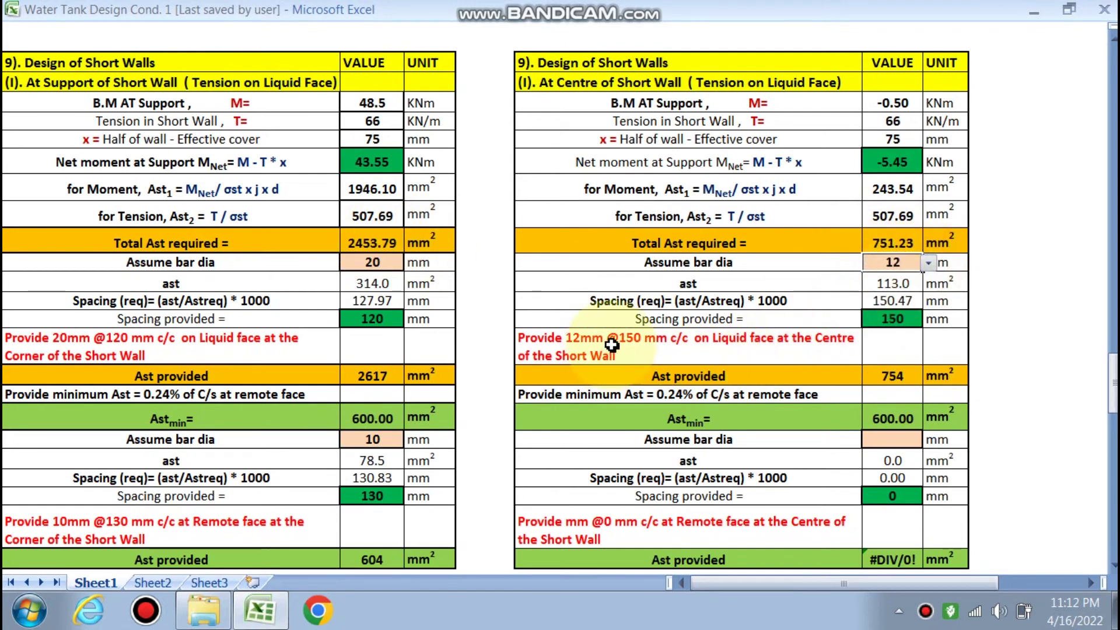
# Choose a 10 mm bar diameter for the minimum remote-face reinforcement at the centre of the short wall
pyautogui.scroll(-2, 722, 344)
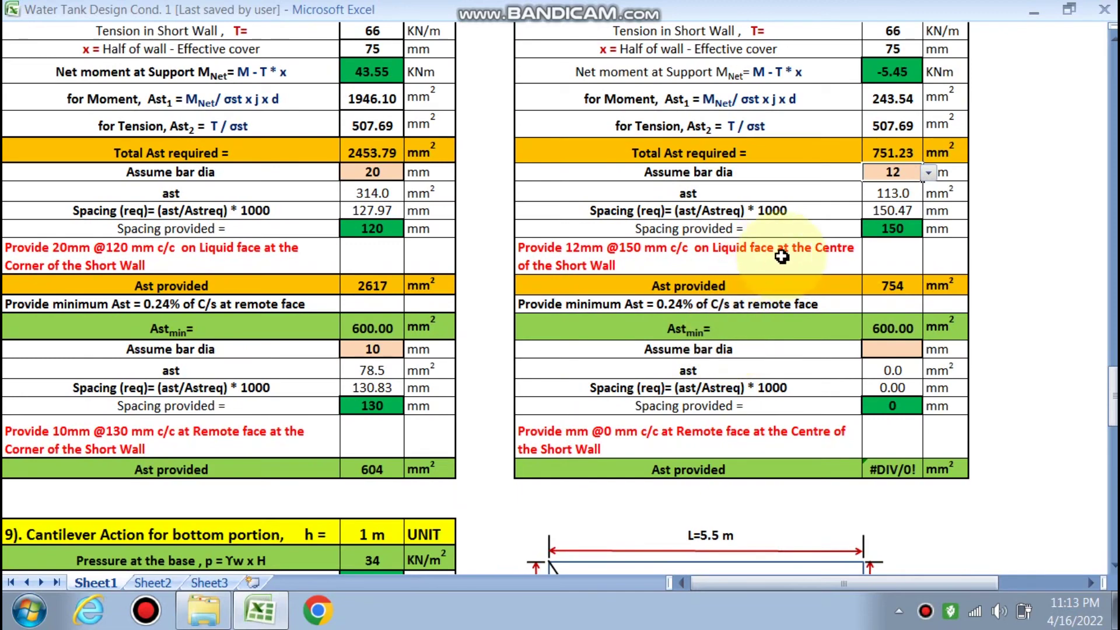
pyautogui.scroll(-1, 616, 276)
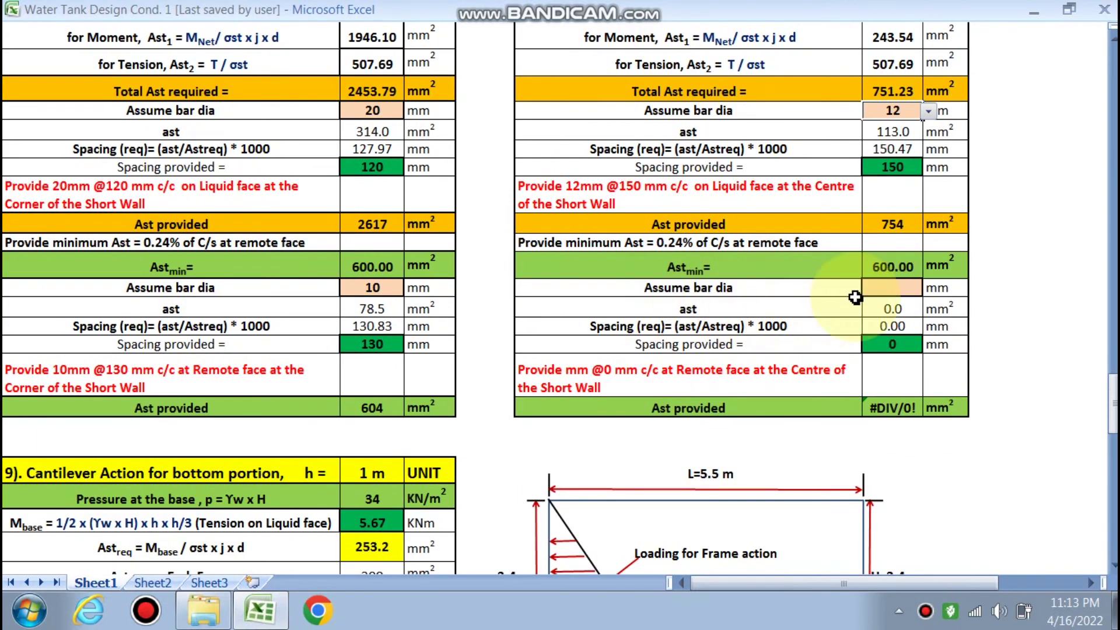
pyautogui.click(890, 288)
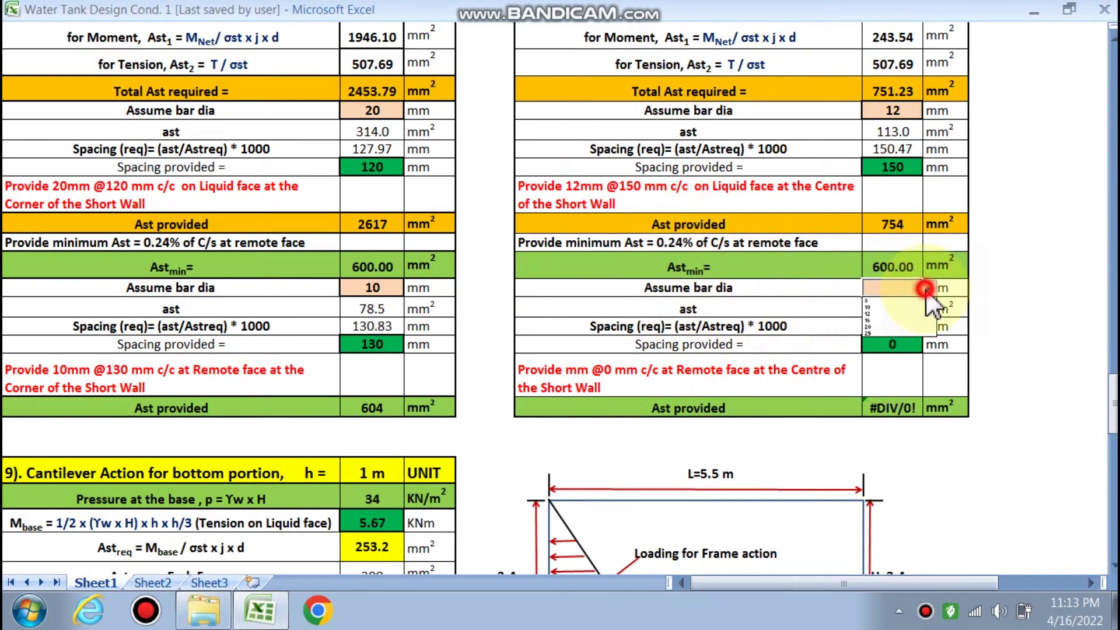
pyautogui.click(881, 307)
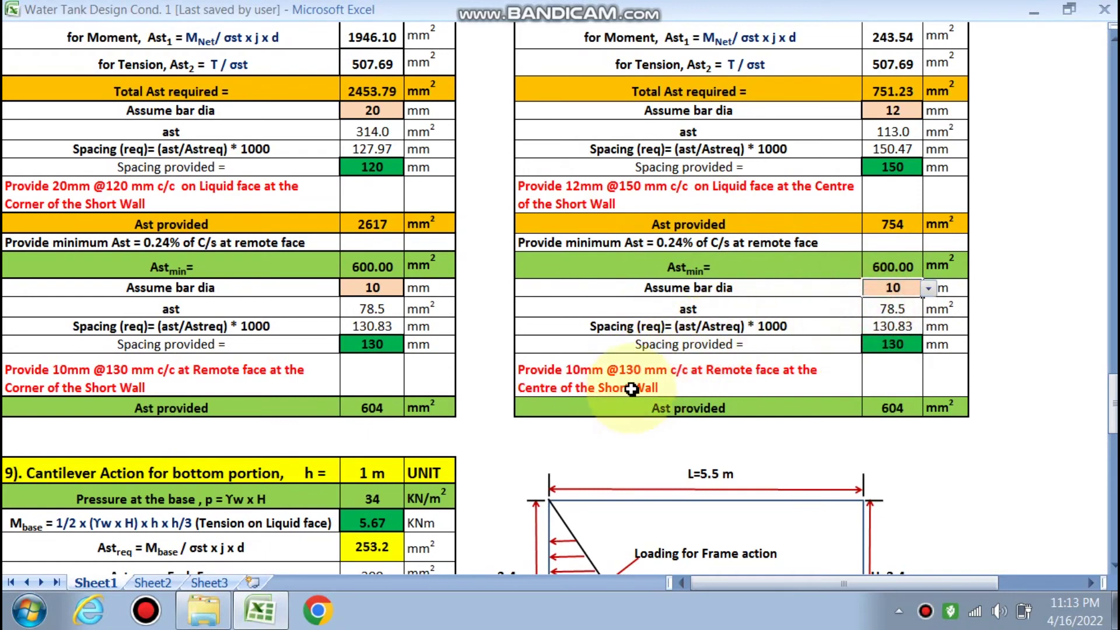
# Choose a 10 mm bar diameter for the cantilever action reinforcement in the bottom 1 m of the wall
pyautogui.scroll(-2, 636, 403)
pyautogui.scroll(-3, 632, 313)
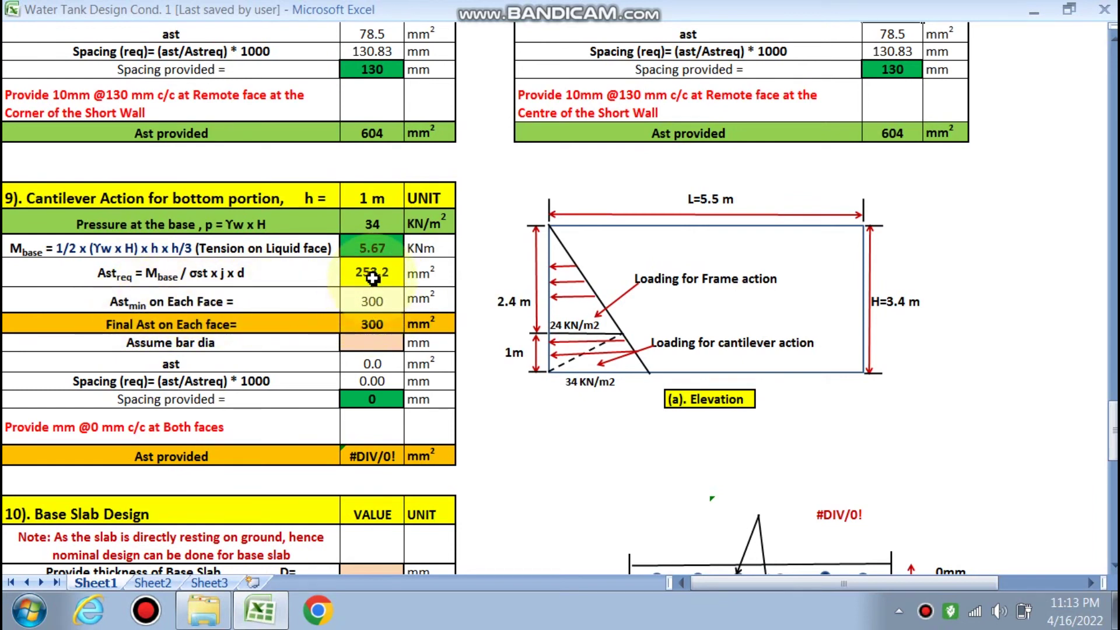
pyautogui.click(380, 344)
pyautogui.click(411, 344)
pyautogui.click(362, 358)
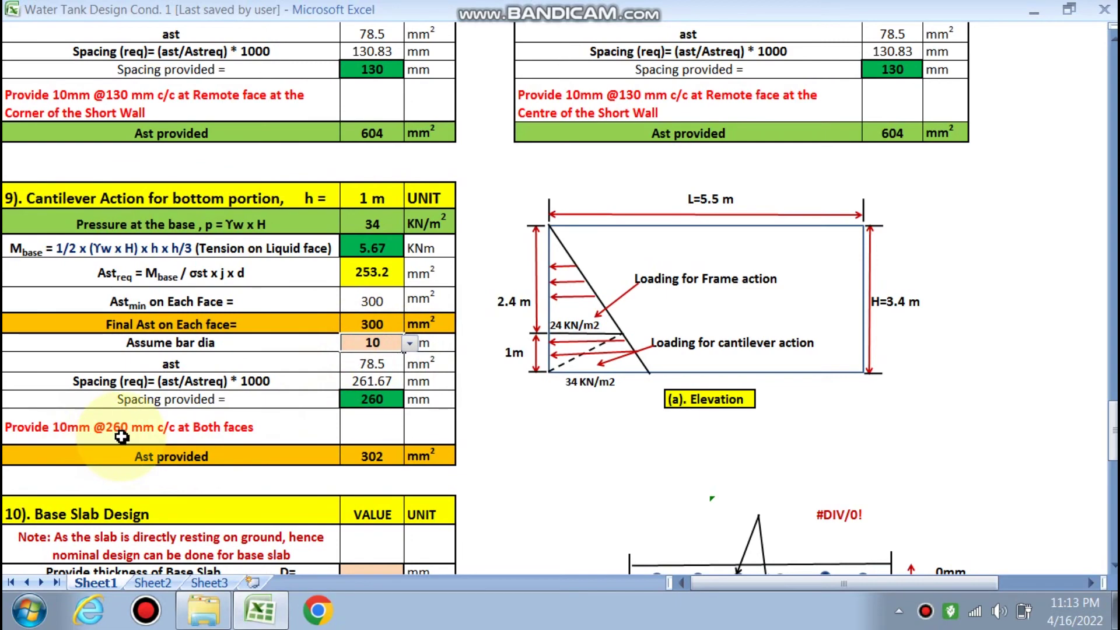
# Set the provided thickness D of the base slab to 200 mm
pyautogui.scroll(-5, 292, 409)
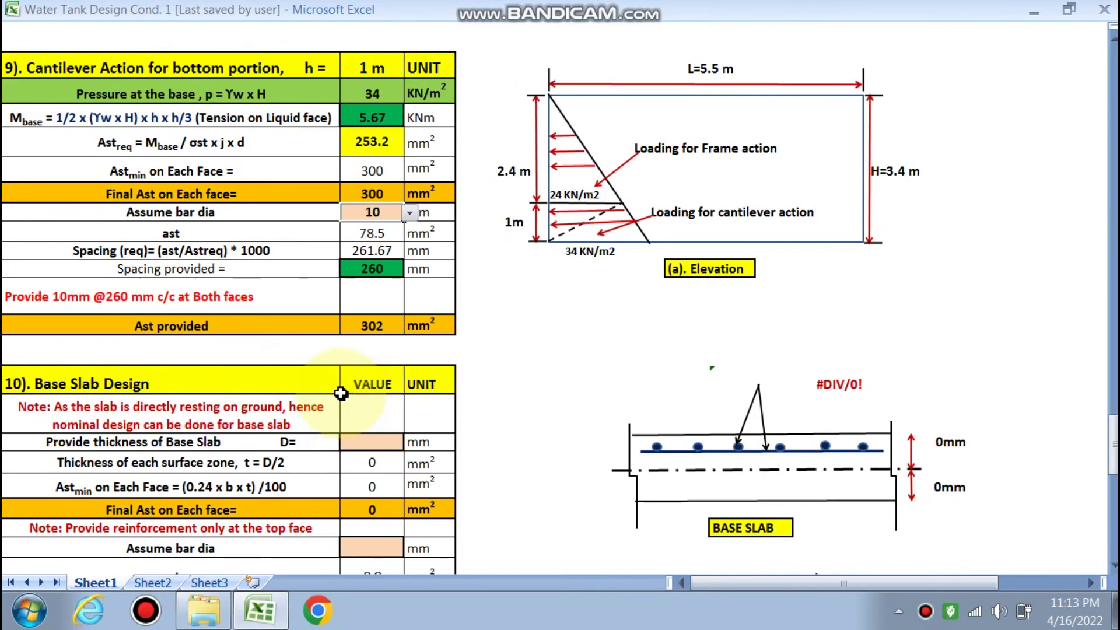
pyautogui.scroll(-1, 66, 218)
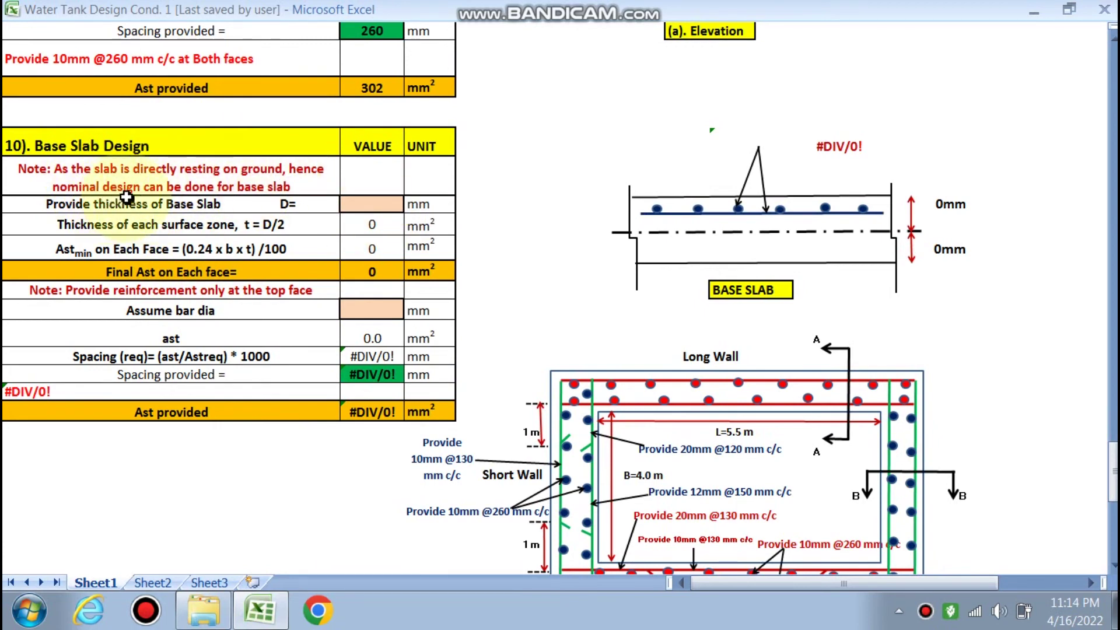
pyautogui.click(390, 205)
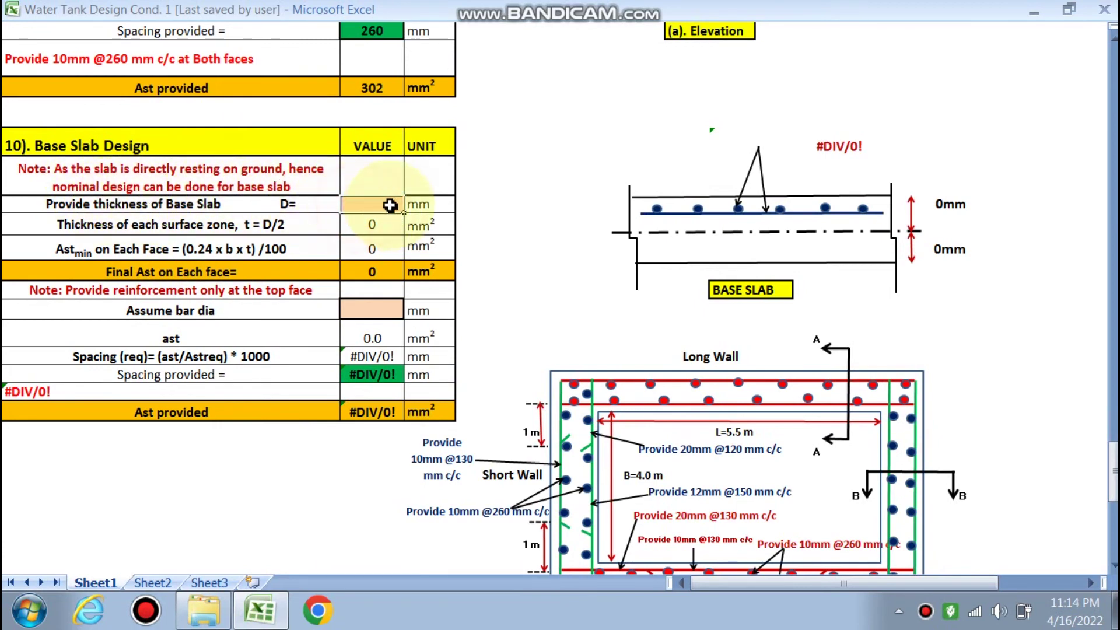
pyautogui.write('2')
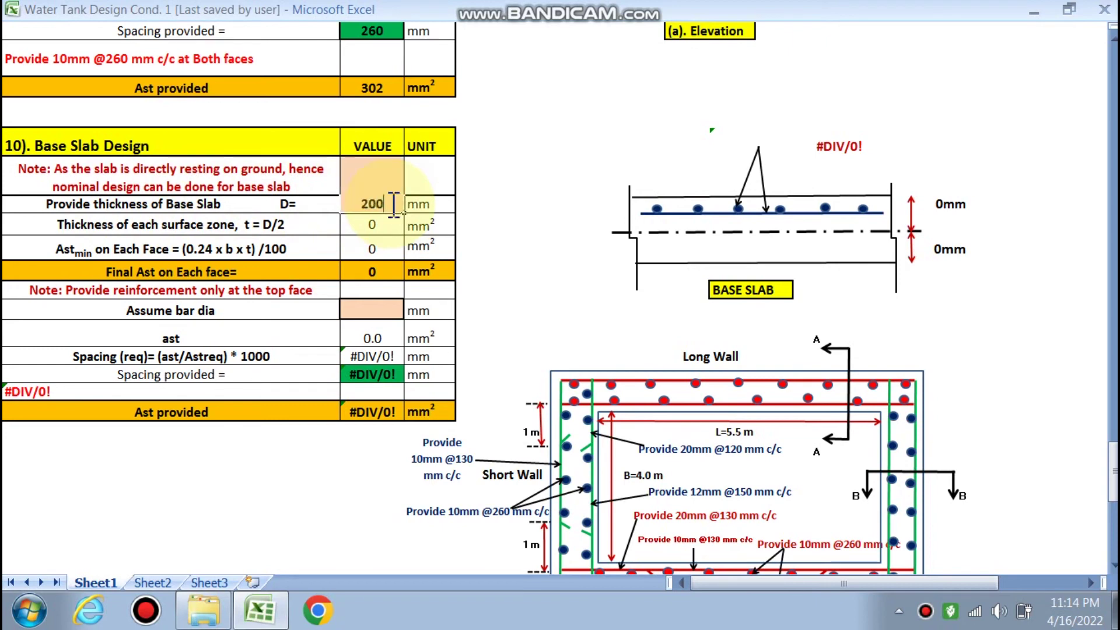
pyautogui.write('00')
pyautogui.click(498, 204)
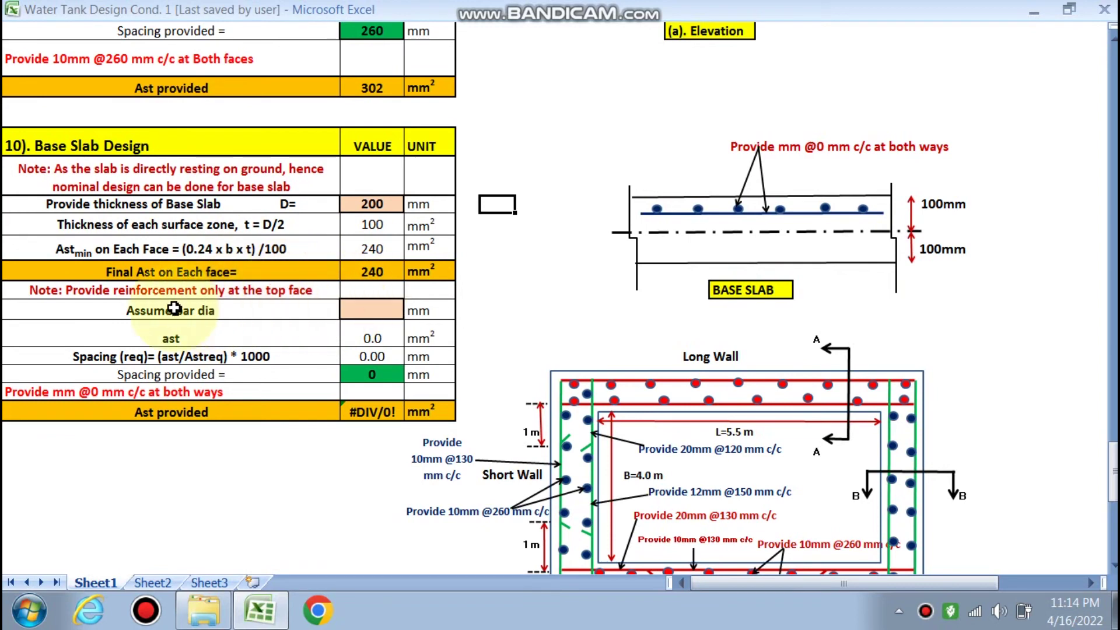
# Choose an 8 mm bar diameter for the top-face reinforcement of the base slab
pyautogui.click(356, 311)
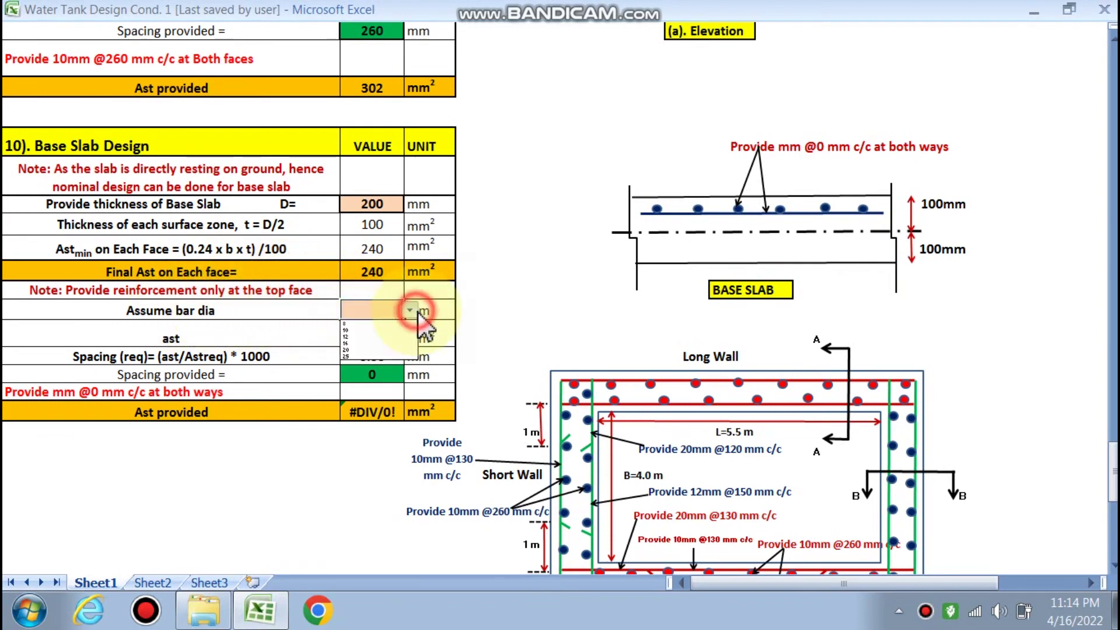
pyautogui.click(367, 323)
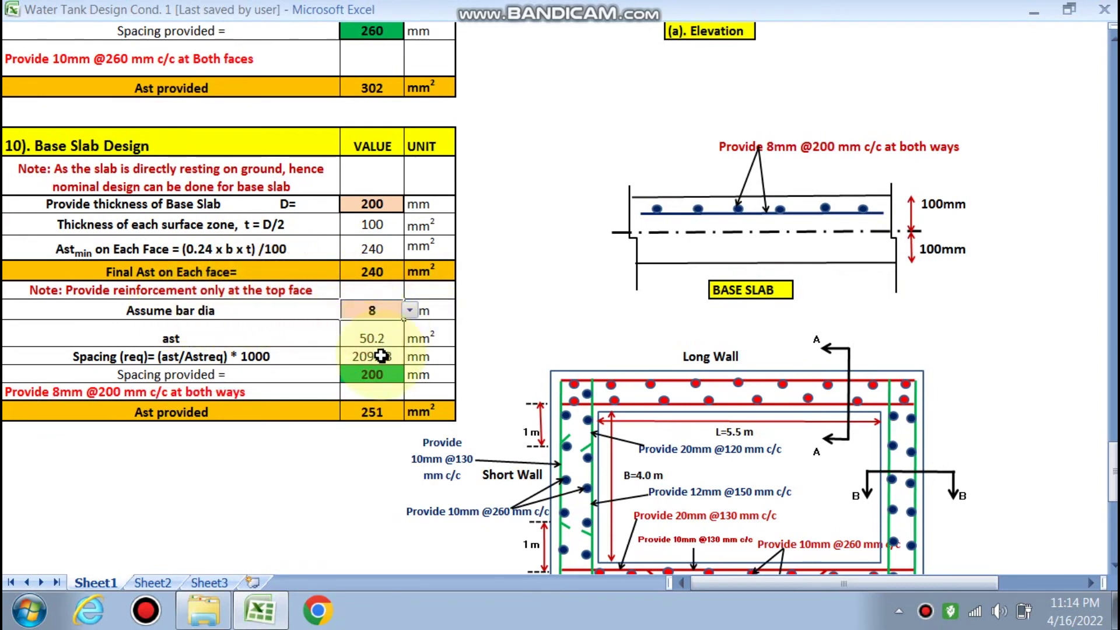
pyautogui.scroll(-1, 373, 351)
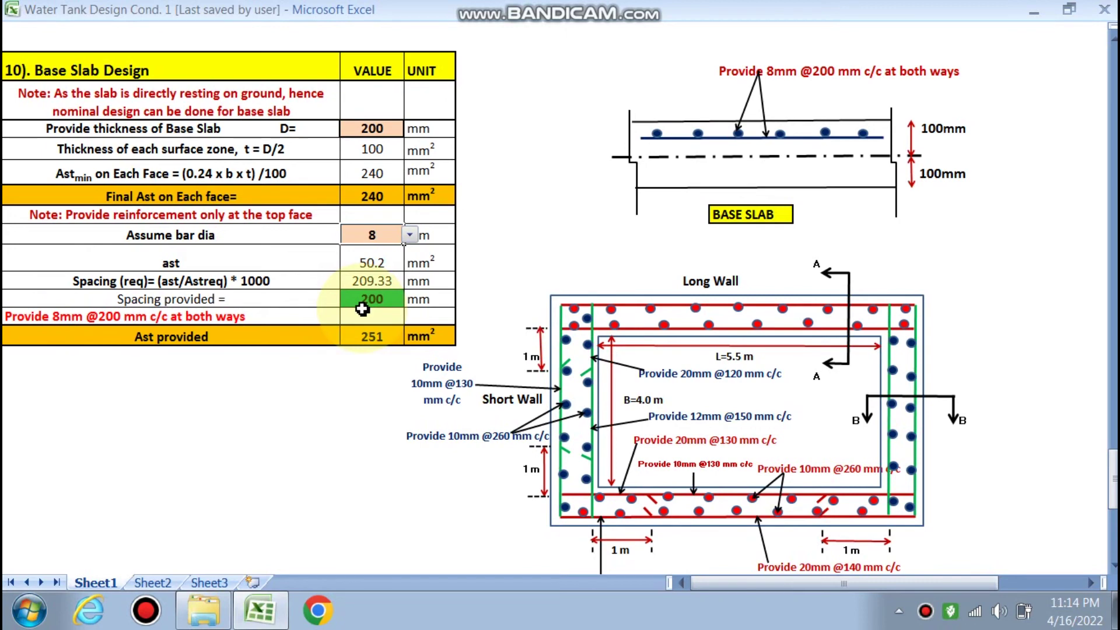
# Review the long and short wall reinforcement on the tank plan, comparing it with the short wall design tables
pyautogui.scroll(-2, 362, 309)
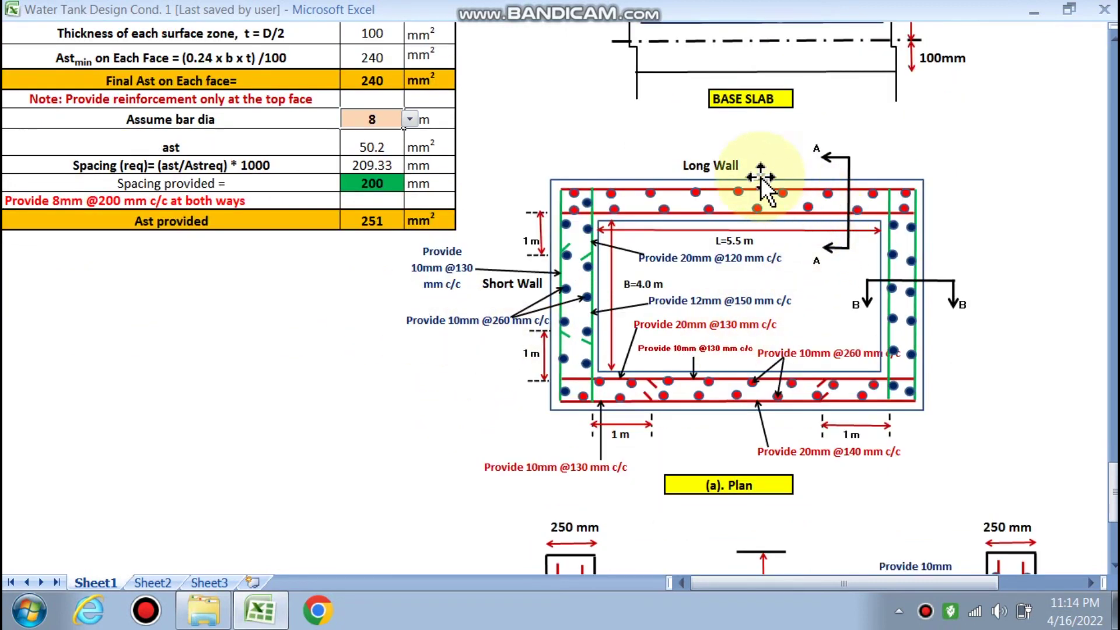
pyautogui.scroll(-1, 519, 222)
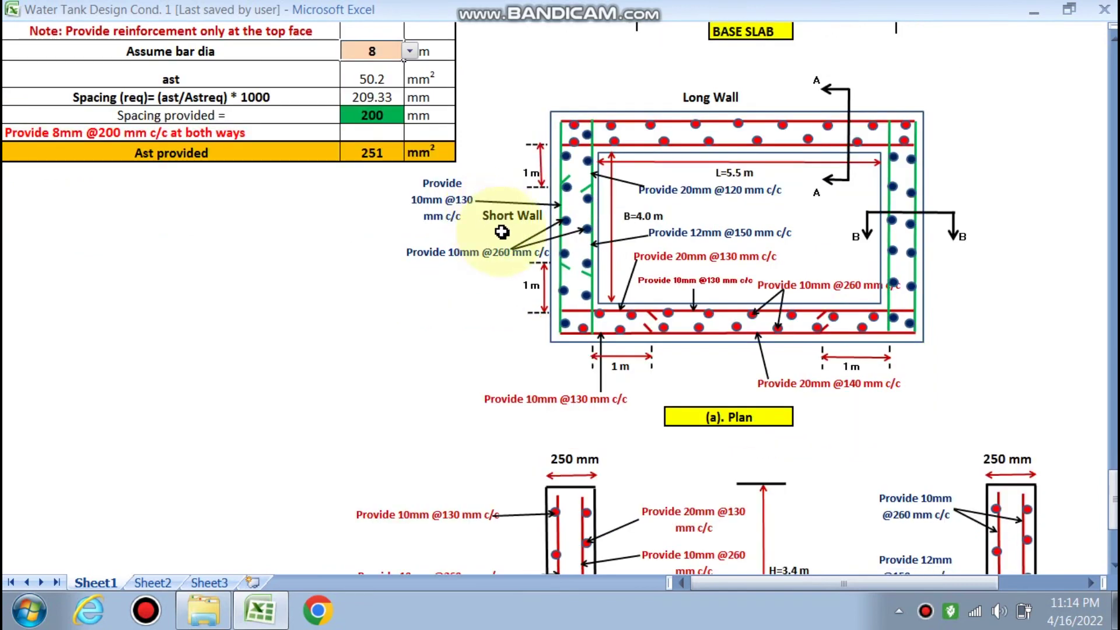
pyautogui.scroll(1, 553, 216)
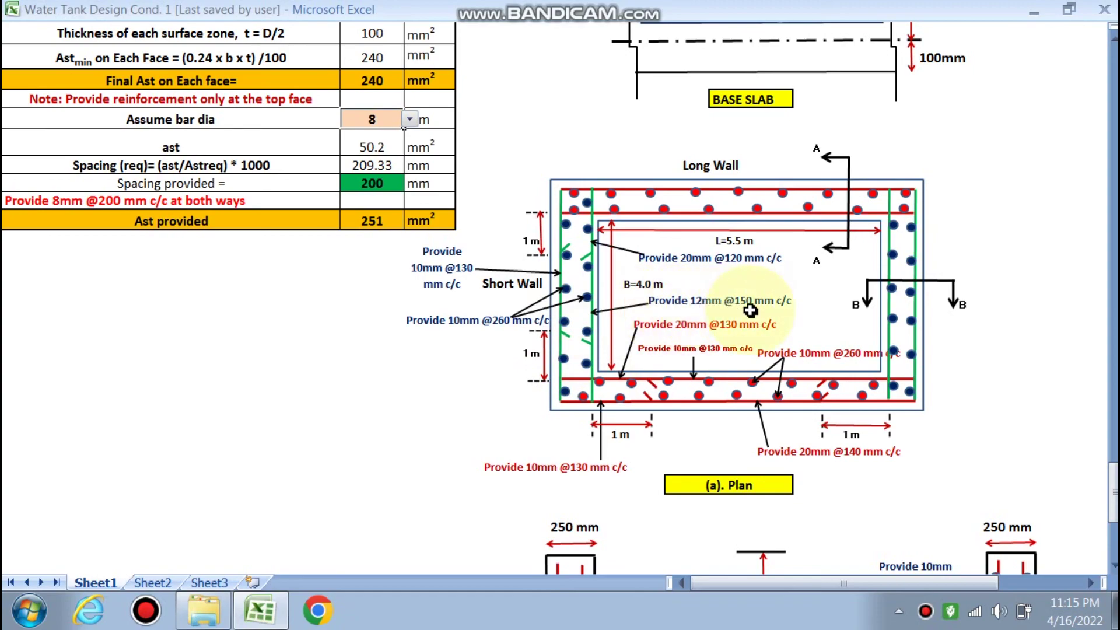
pyautogui.scroll(12, 751, 311)
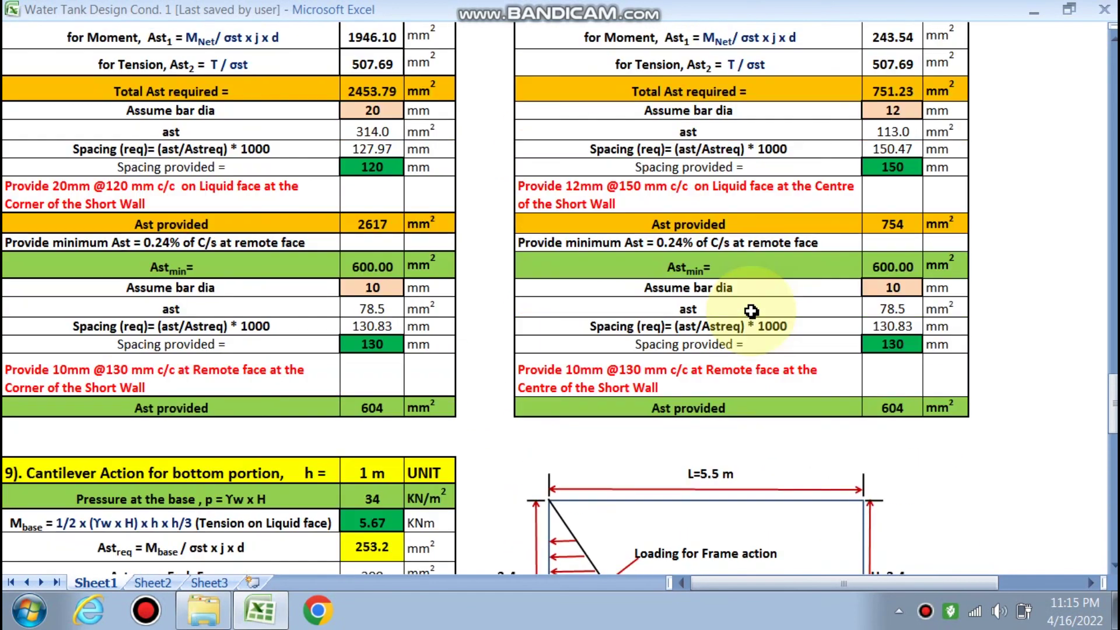
pyautogui.scroll(2, 751, 311)
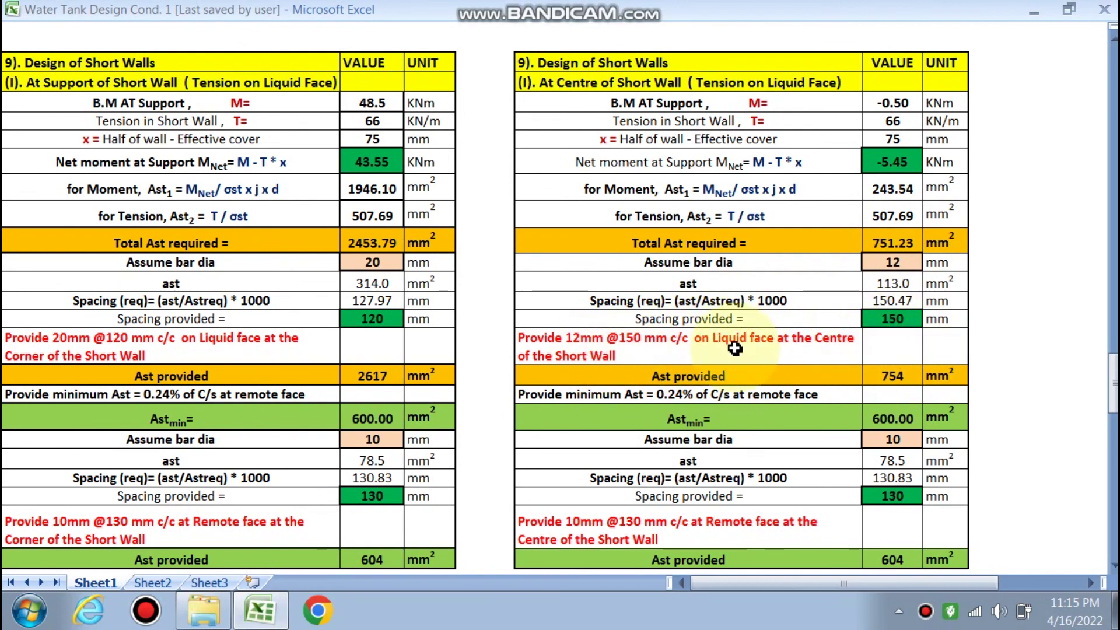
pyautogui.scroll(-10, 734, 348)
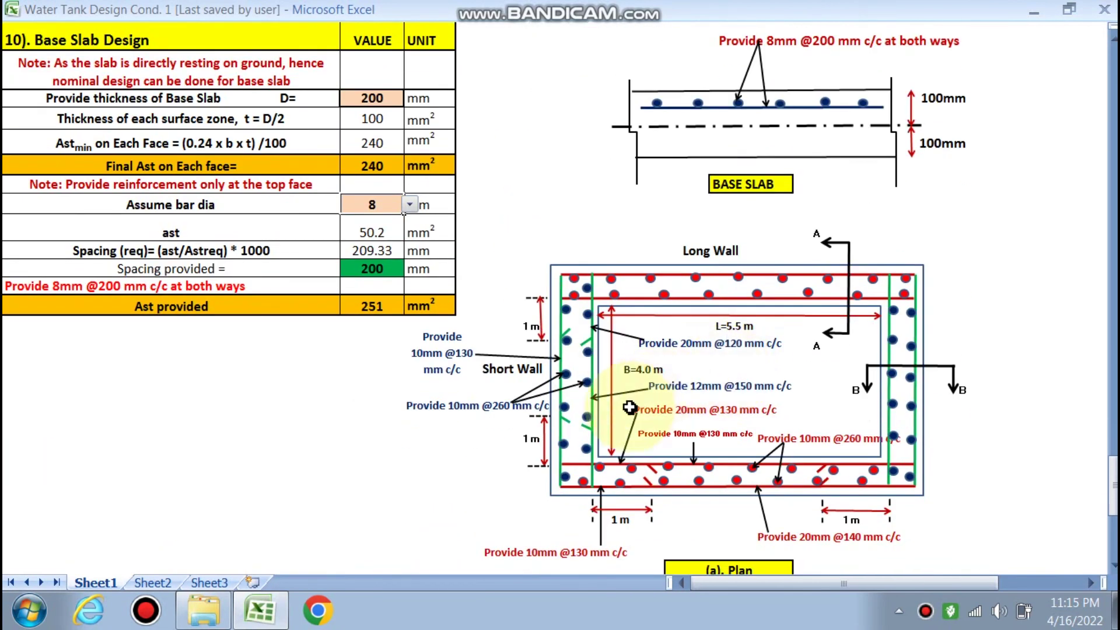
pyautogui.scroll(-2, 600, 410)
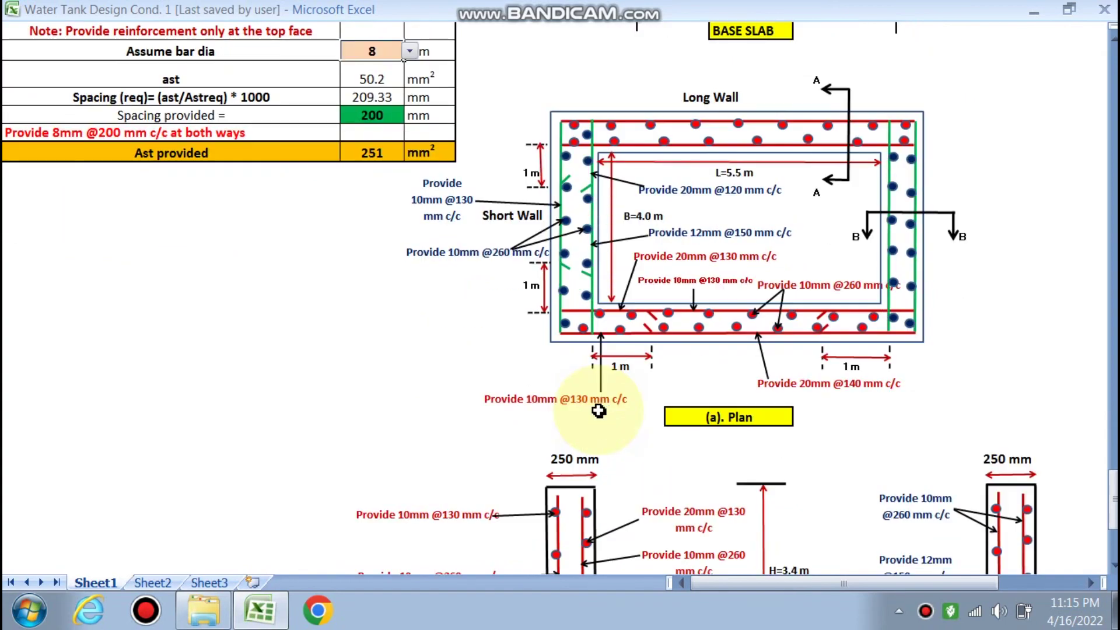
pyautogui.scroll(-1, 599, 336)
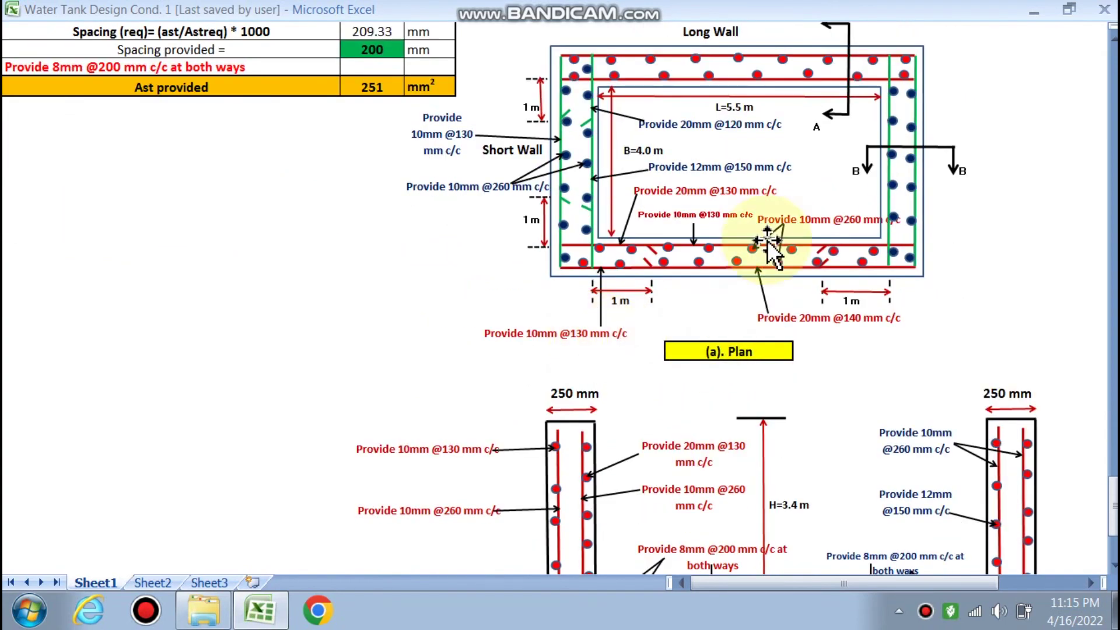
# Examine the wall and base slab reinforcement details in Section A-A and Section B-B, relating them to the section cuts on the plan
pyautogui.scroll(-2, 550, 351)
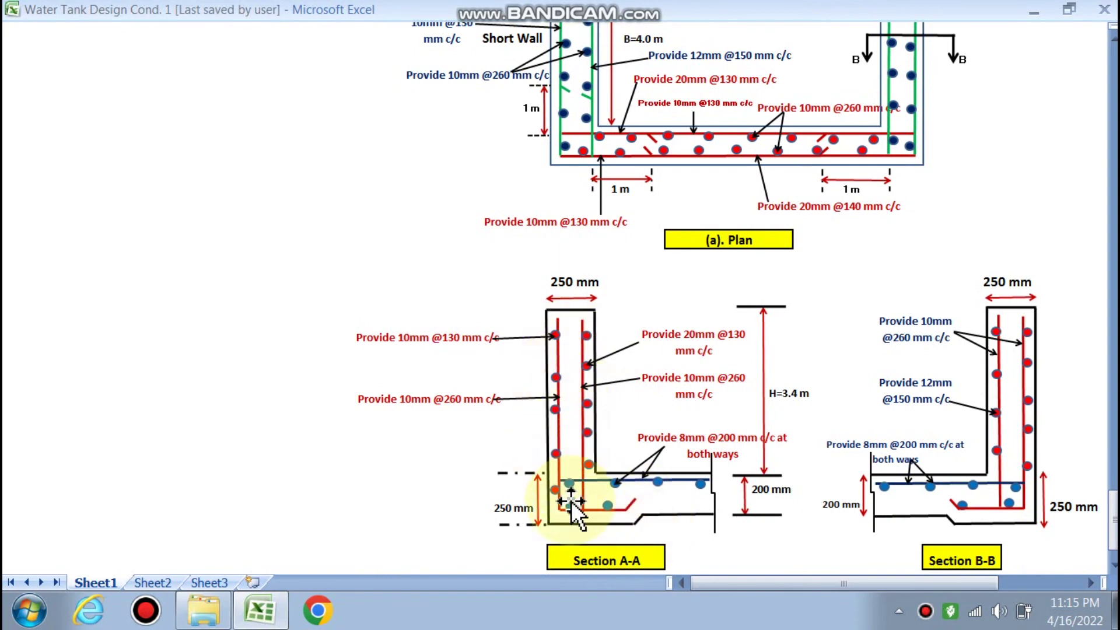
pyautogui.scroll(1, 675, 457)
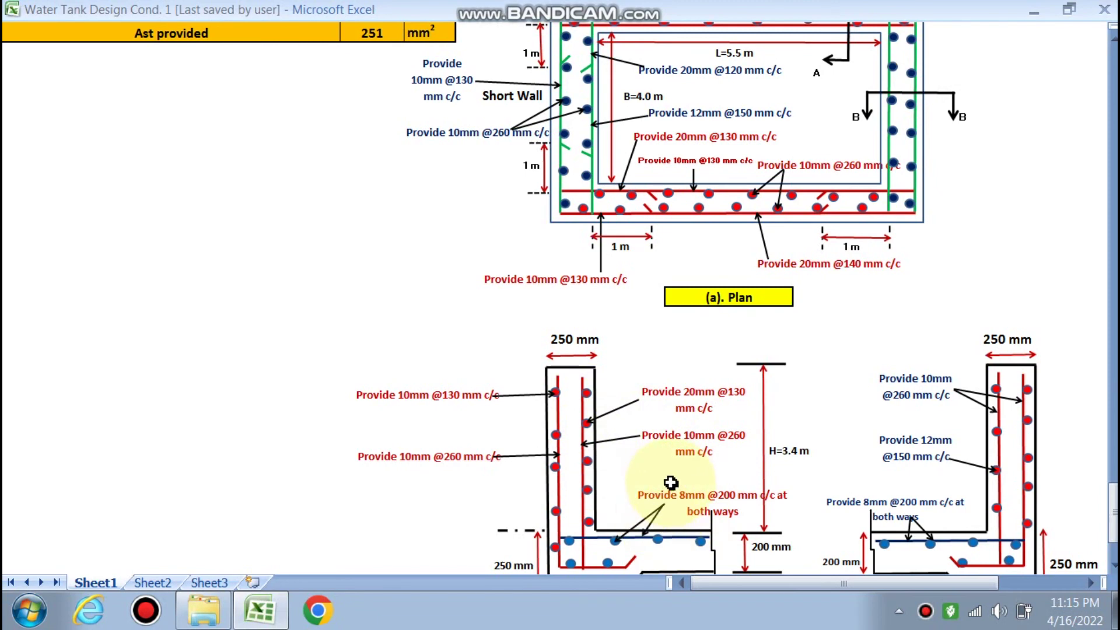
pyautogui.scroll(-1, 663, 492)
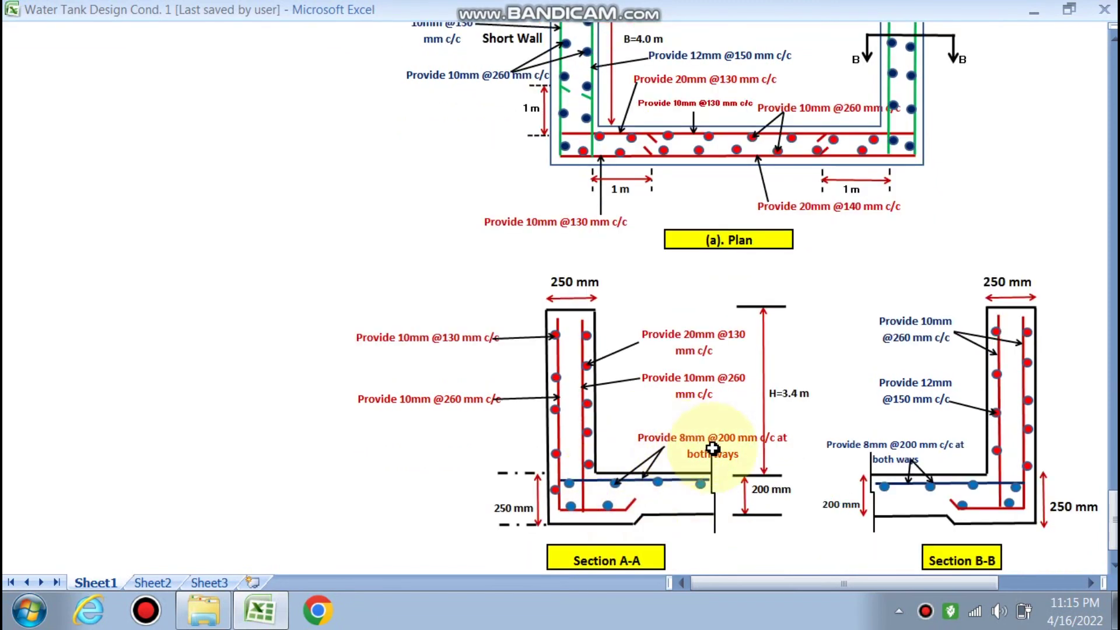
pyautogui.scroll(1, 898, 508)
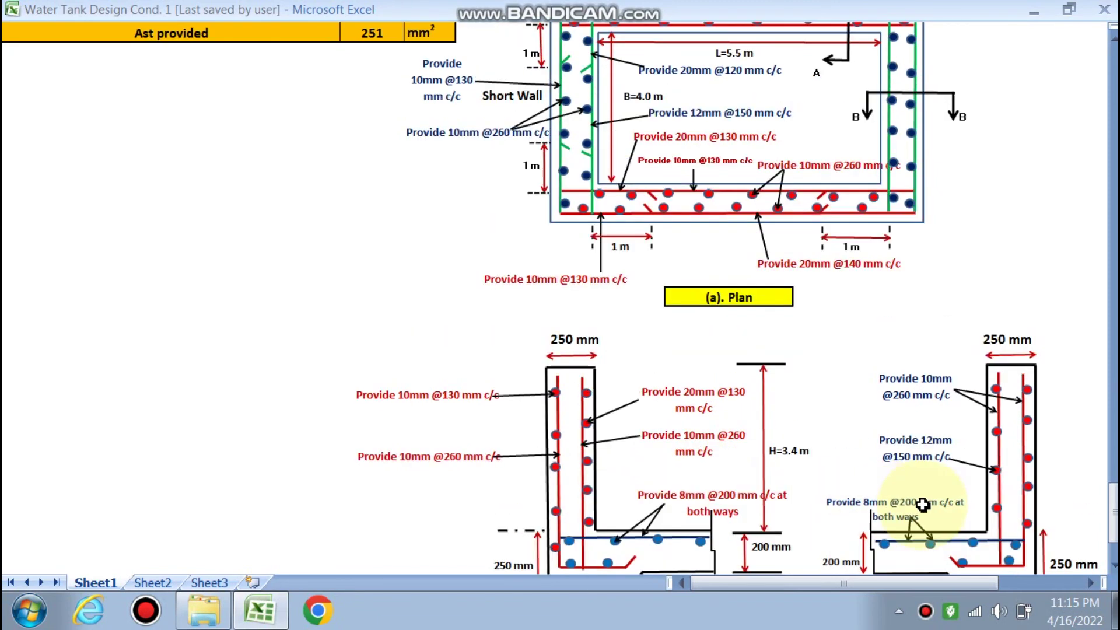
pyautogui.scroll(-2, 945, 502)
pyautogui.scroll(4, 992, 444)
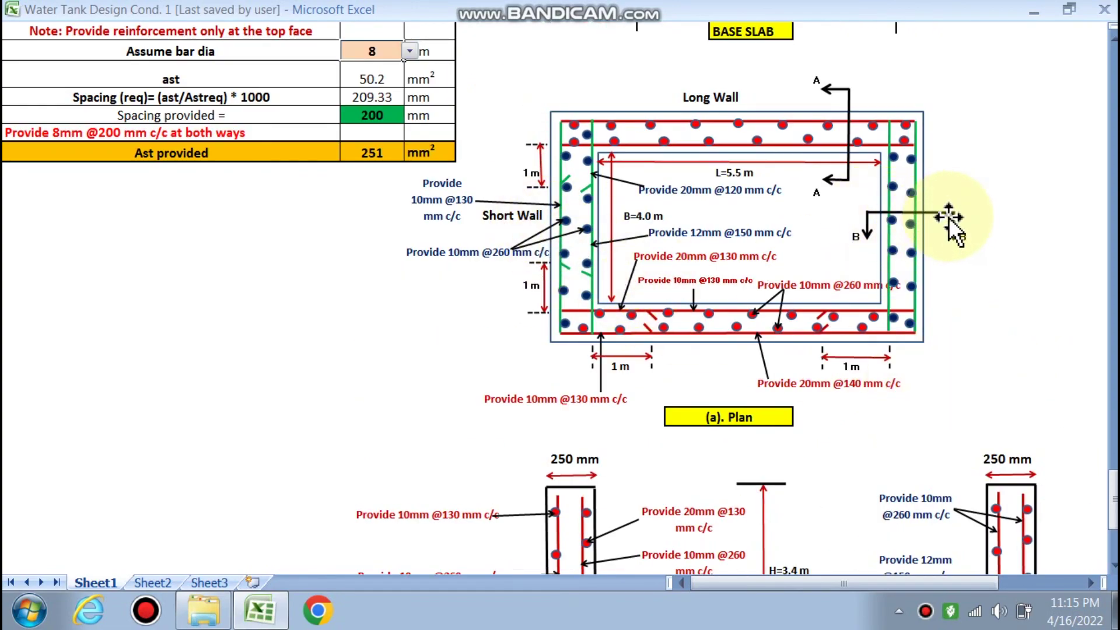
pyautogui.scroll(-1, 579, 159)
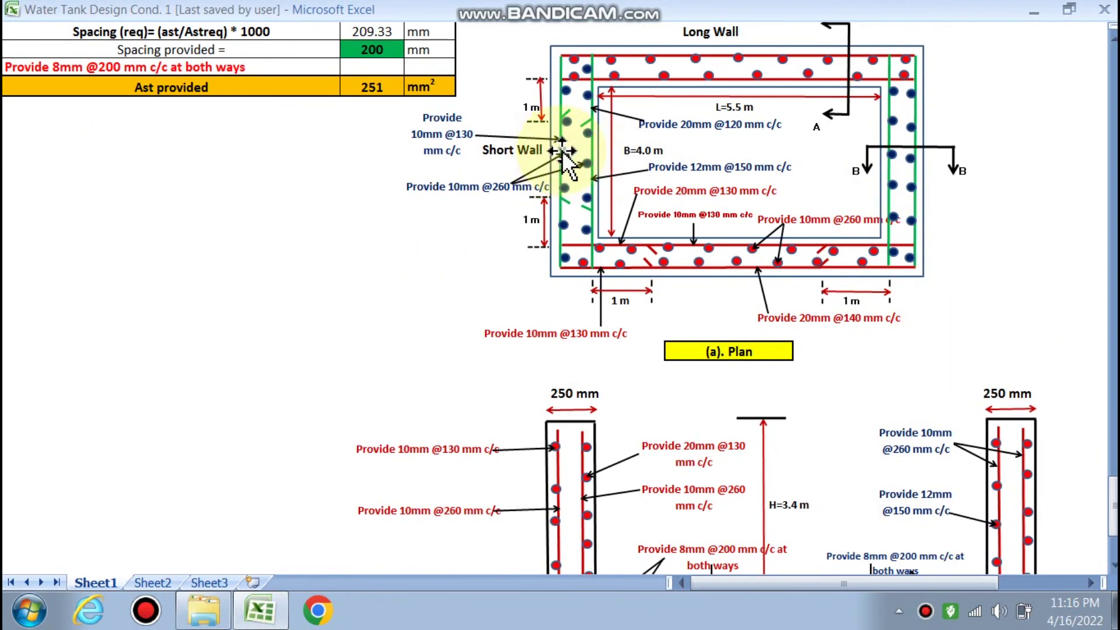
pyautogui.scroll(-1, 839, 300)
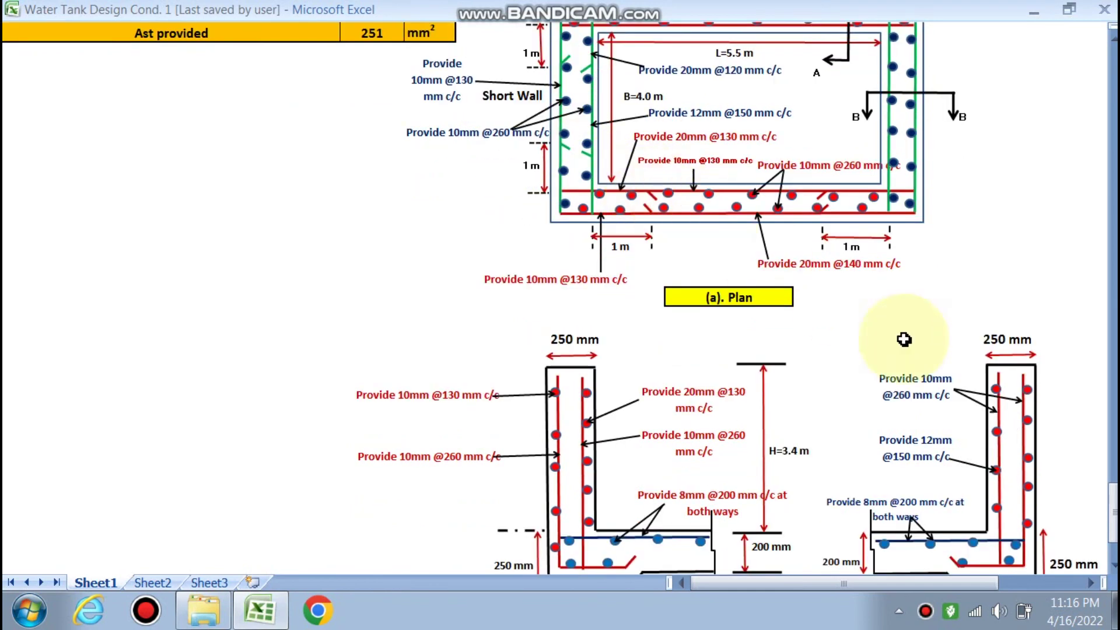
pyautogui.scroll(-1, 983, 370)
pyautogui.scroll(2, 1021, 464)
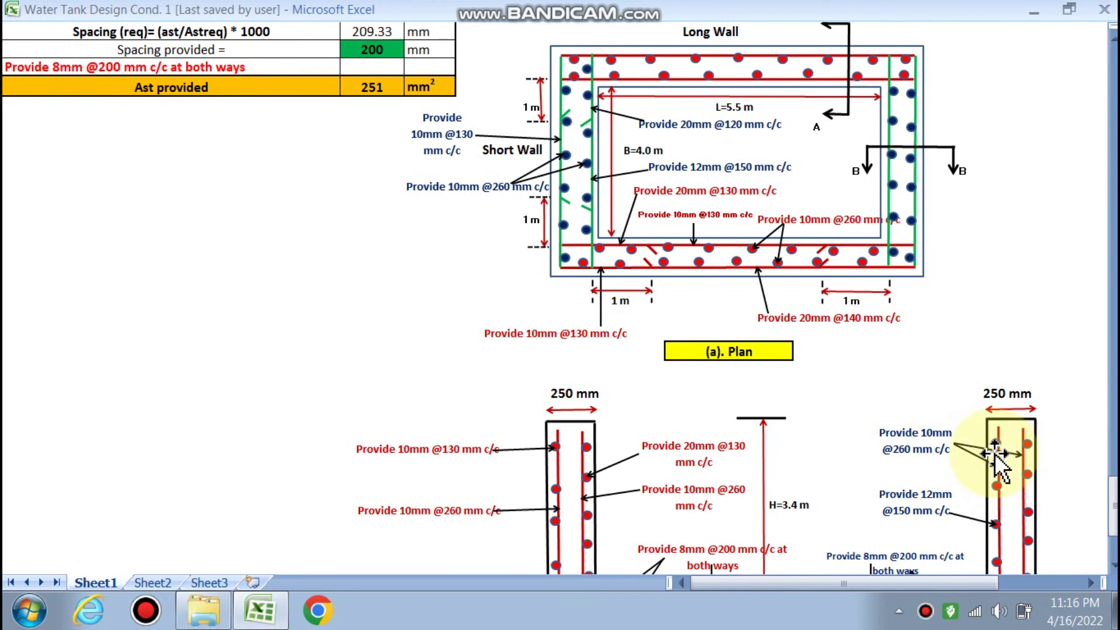
pyautogui.scroll(-1, 999, 476)
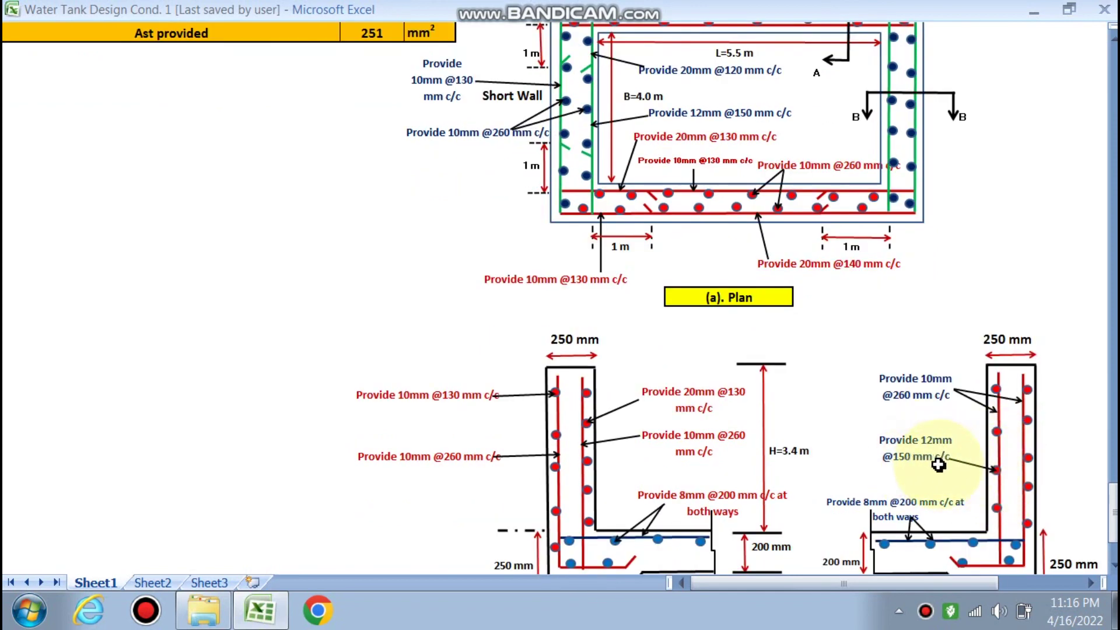
pyautogui.scroll(-2, 938, 465)
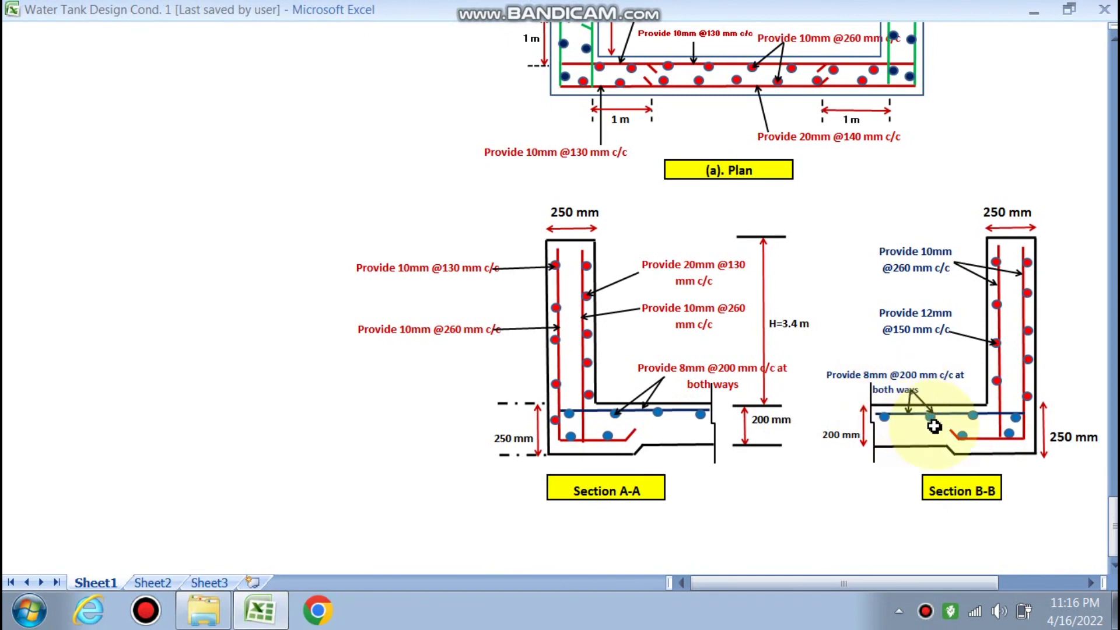